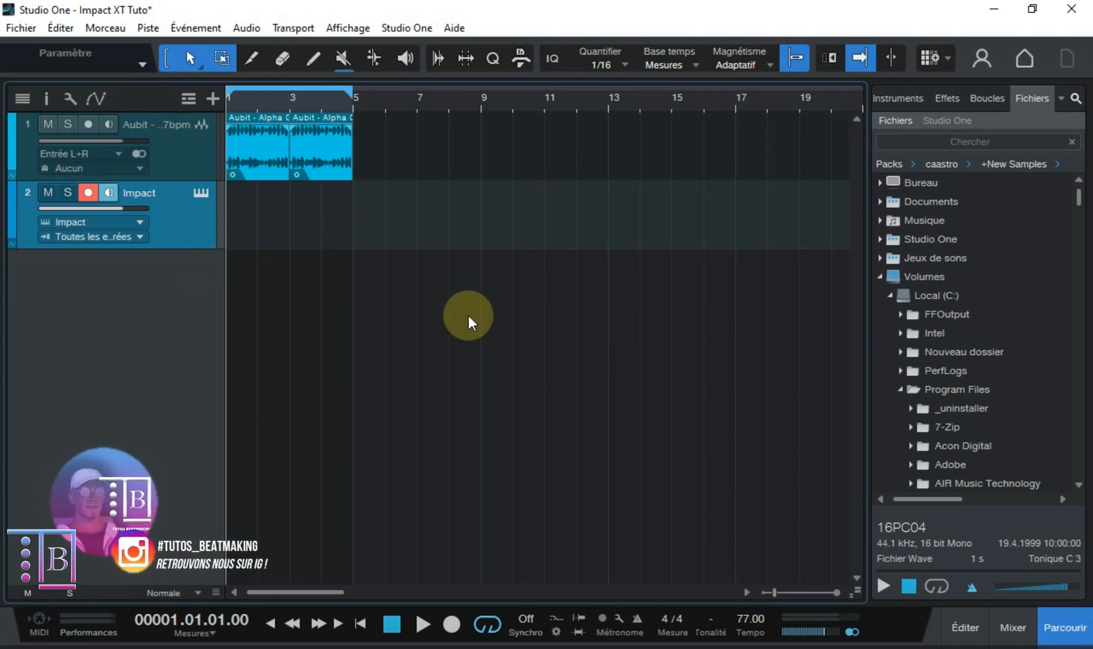
- Open the Impact instrument's editor, show pad bank B and select the E 3 pad
{"action": "left_click", "coordinate": [202, 193]}
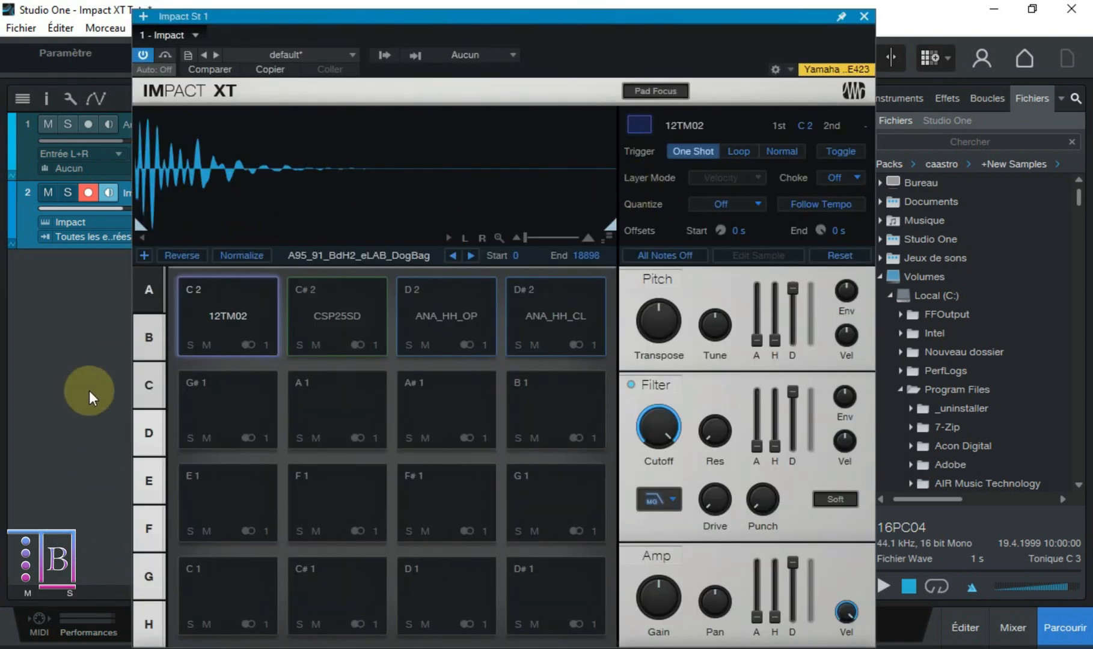
{"action": "left_click", "coordinate": [151, 338]}
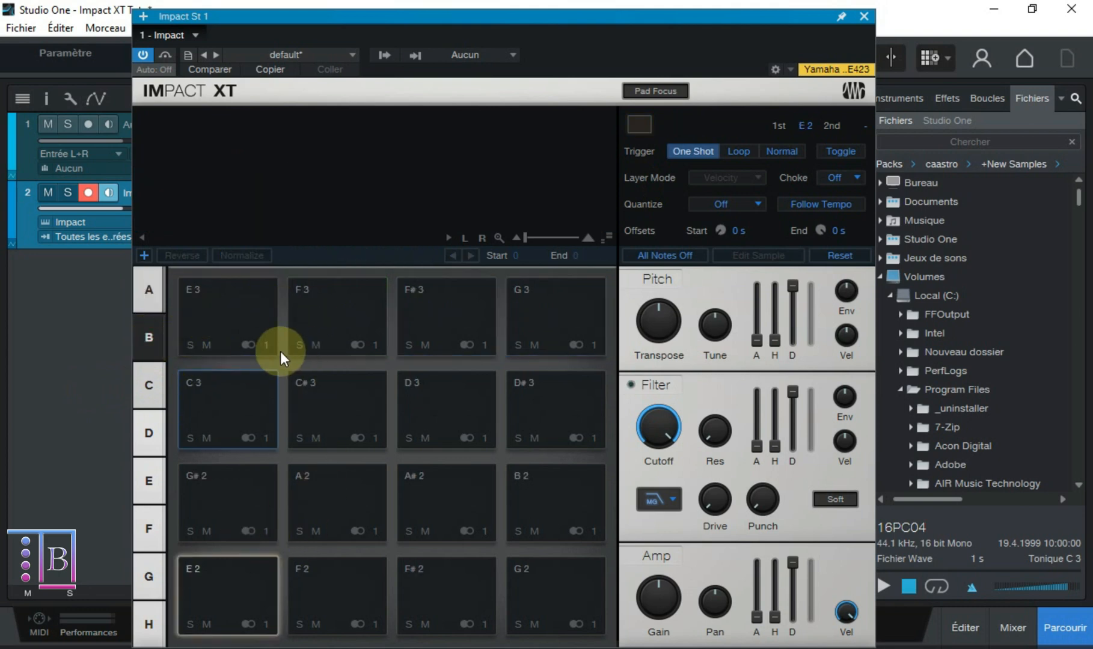
{"action": "left_click", "coordinate": [224, 321]}
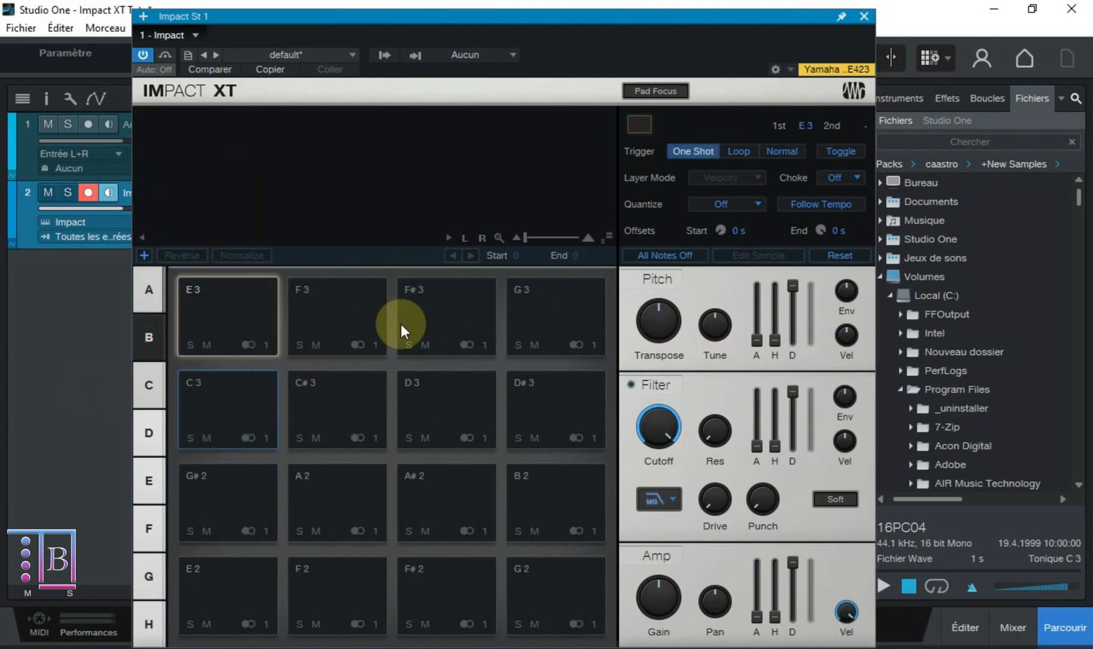
{"action": "left_click_drag", "start_coordinate": [550, 16], "coordinate": [554, 8]}
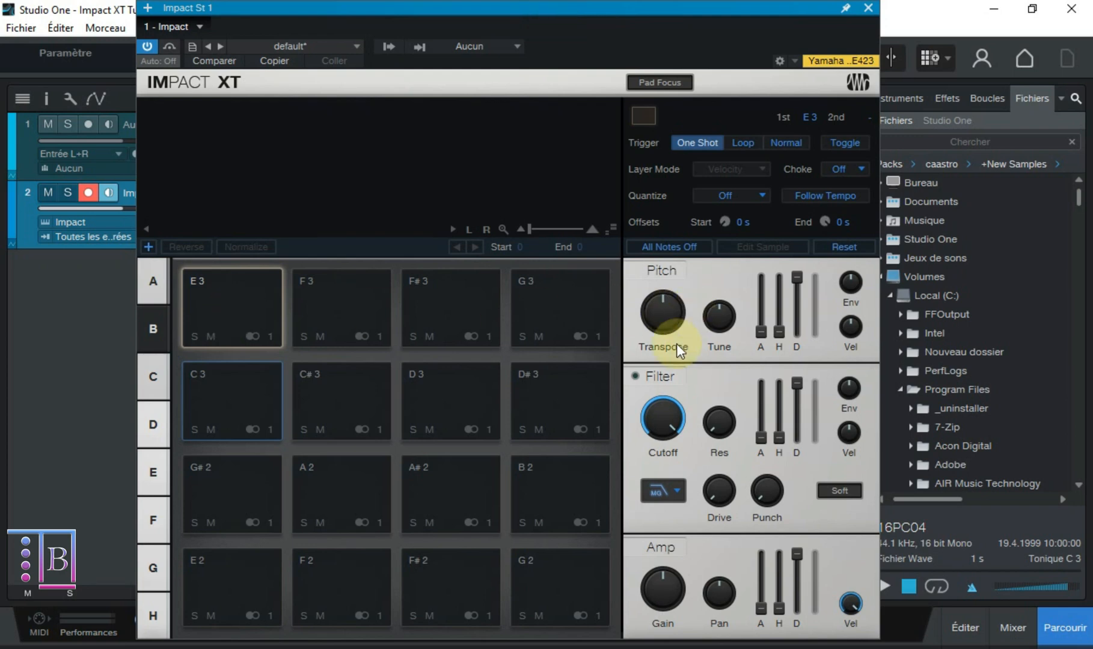
{"action": "left_click", "coordinate": [675, 438]}
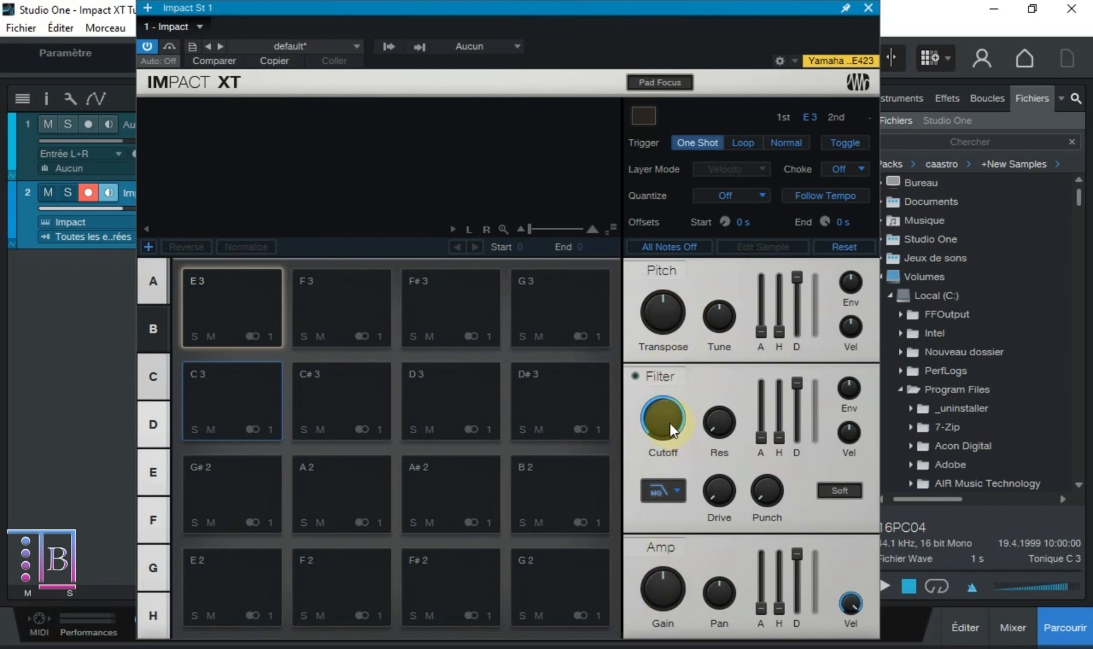
{"action": "left_click_drag", "start_coordinate": [669, 423], "coordinate": [656, 445]}
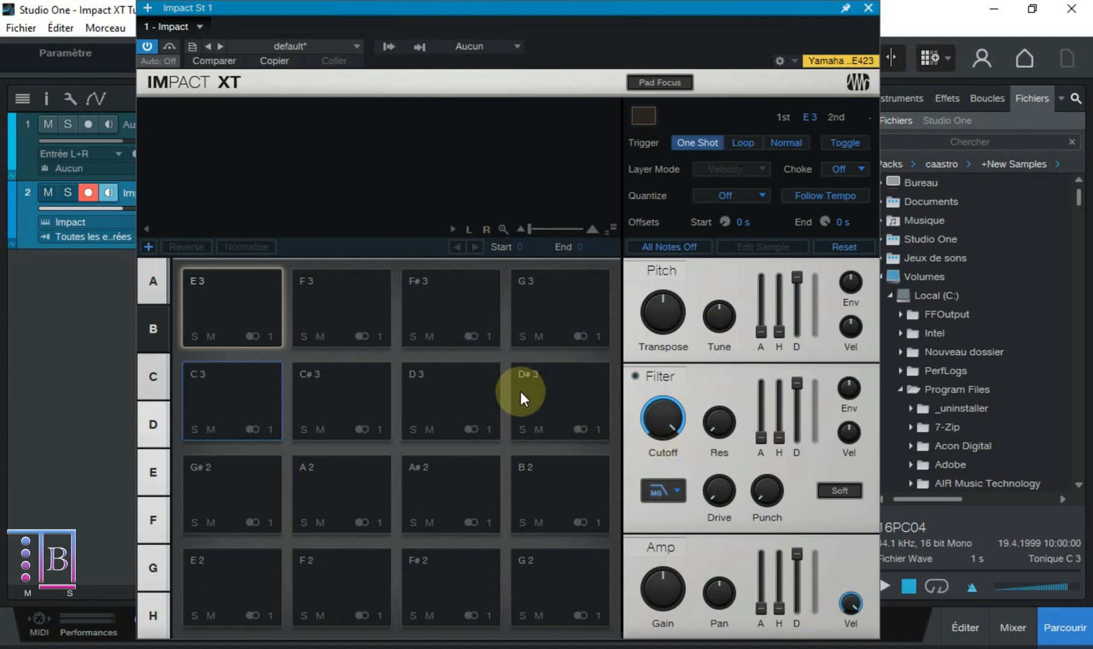
{"action": "left_click", "coordinate": [263, 341]}
{"action": "left_click", "coordinate": [248, 335]}
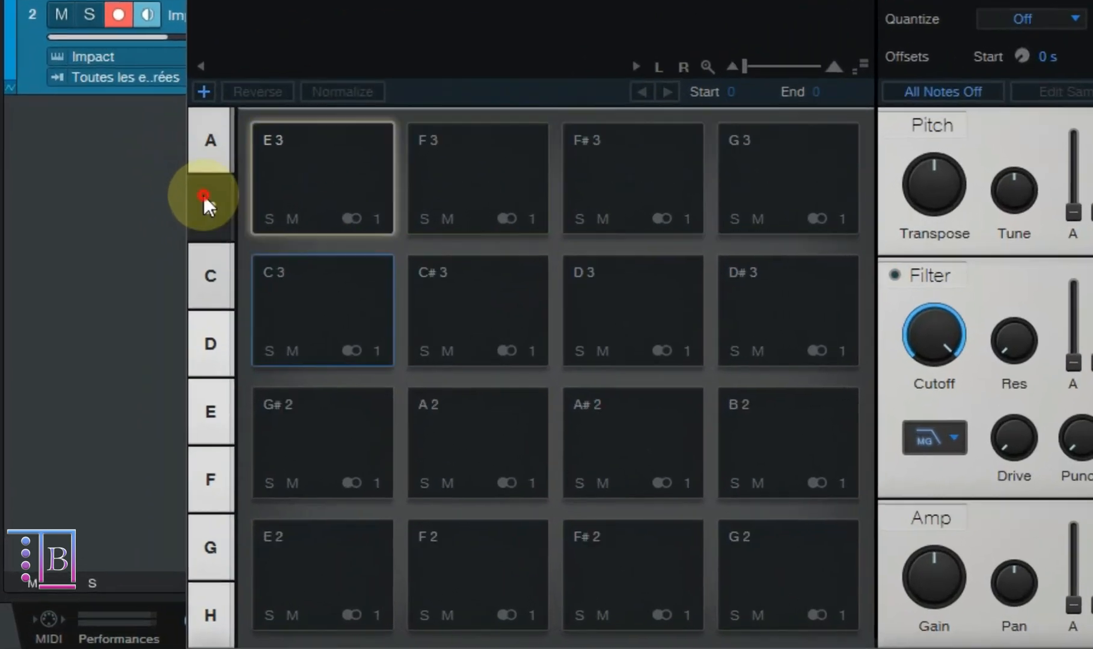
- Look through the pad banks from C to G and return to bank A
{"action": "left_click", "coordinate": [154, 377]}
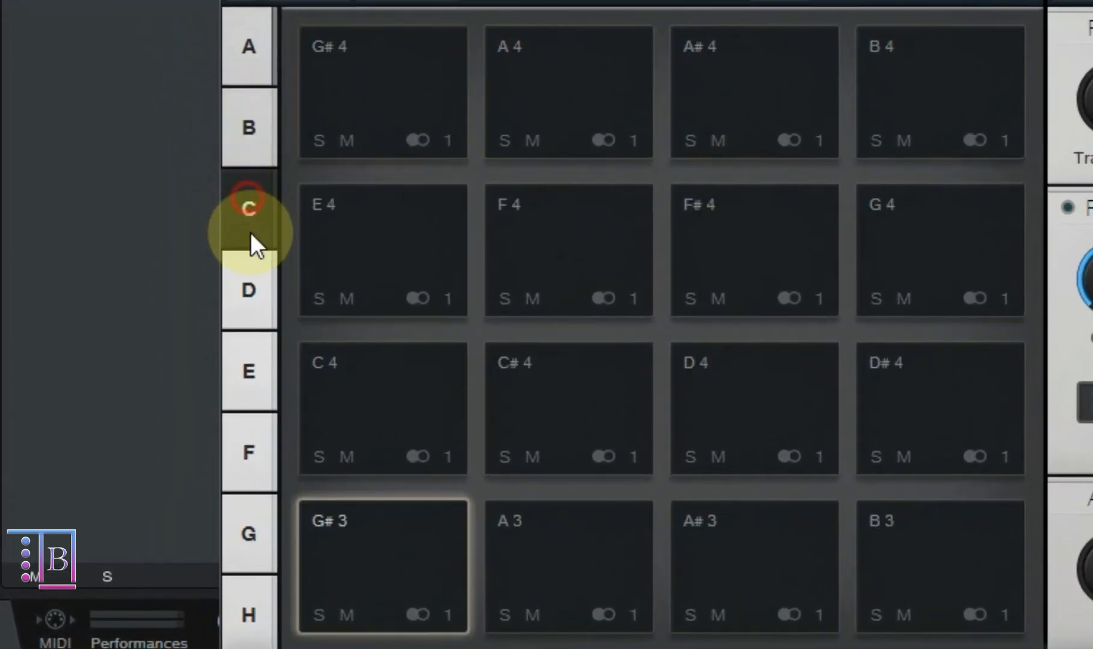
{"action": "left_click", "coordinate": [154, 425]}
{"action": "left_click", "coordinate": [246, 383]}
{"action": "left_click", "coordinate": [244, 463]}
{"action": "left_click", "coordinate": [253, 568]}
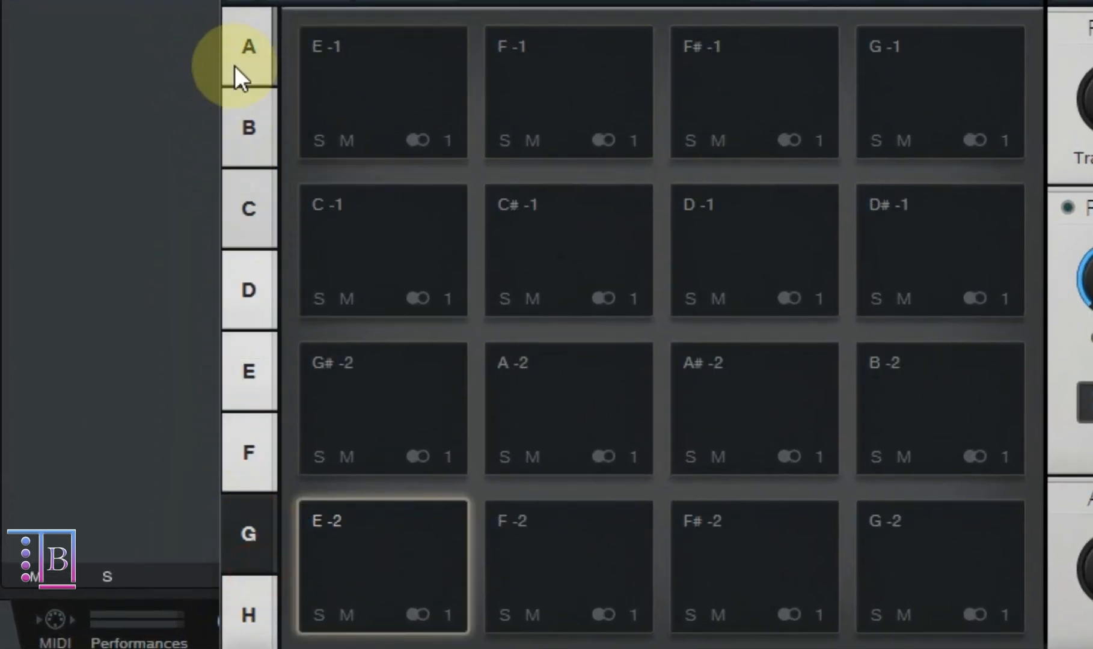
{"action": "left_click", "coordinate": [244, 12]}
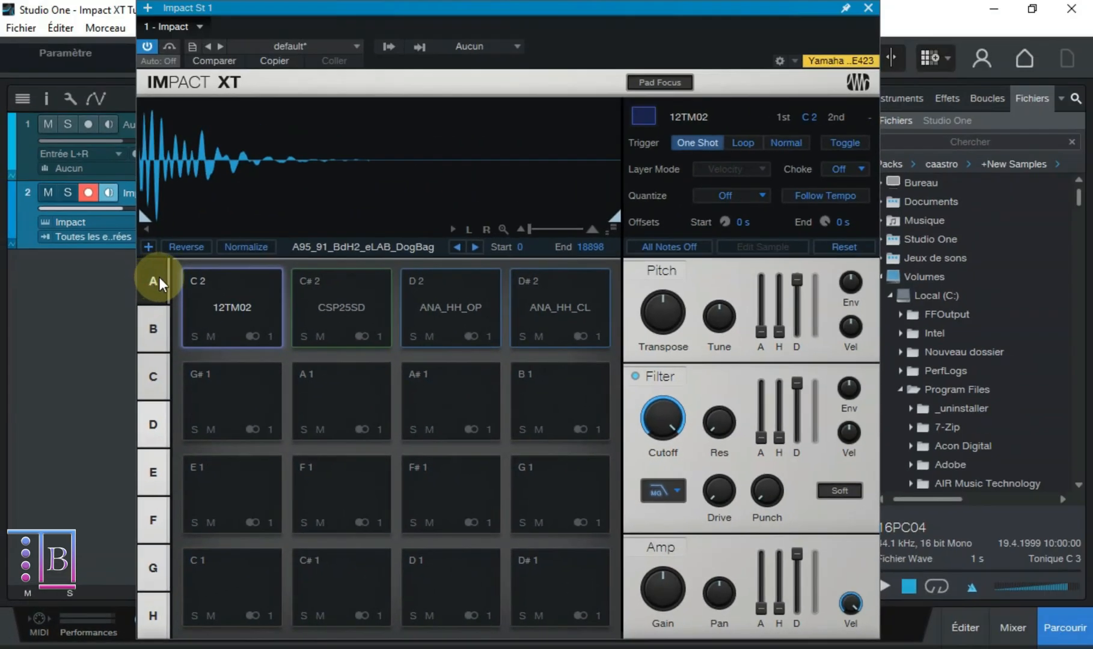
- Switch solo and mute on and off again for the C 2 pad holding 12TM02, and audition it
{"action": "left_click", "coordinate": [196, 339]}
{"action": "left_click", "coordinate": [195, 339]}
{"action": "left_click", "coordinate": [211, 338]}
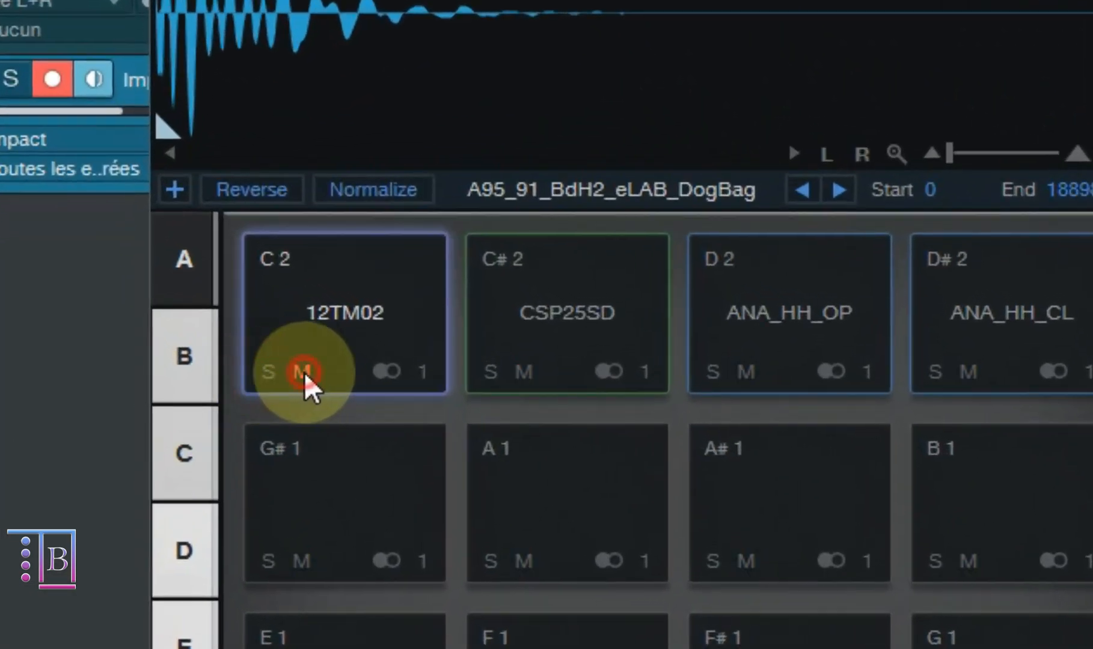
{"action": "left_click", "coordinate": [211, 338]}
{"action": "left_click", "coordinate": [357, 356]}
{"action": "left_click", "coordinate": [358, 356]}
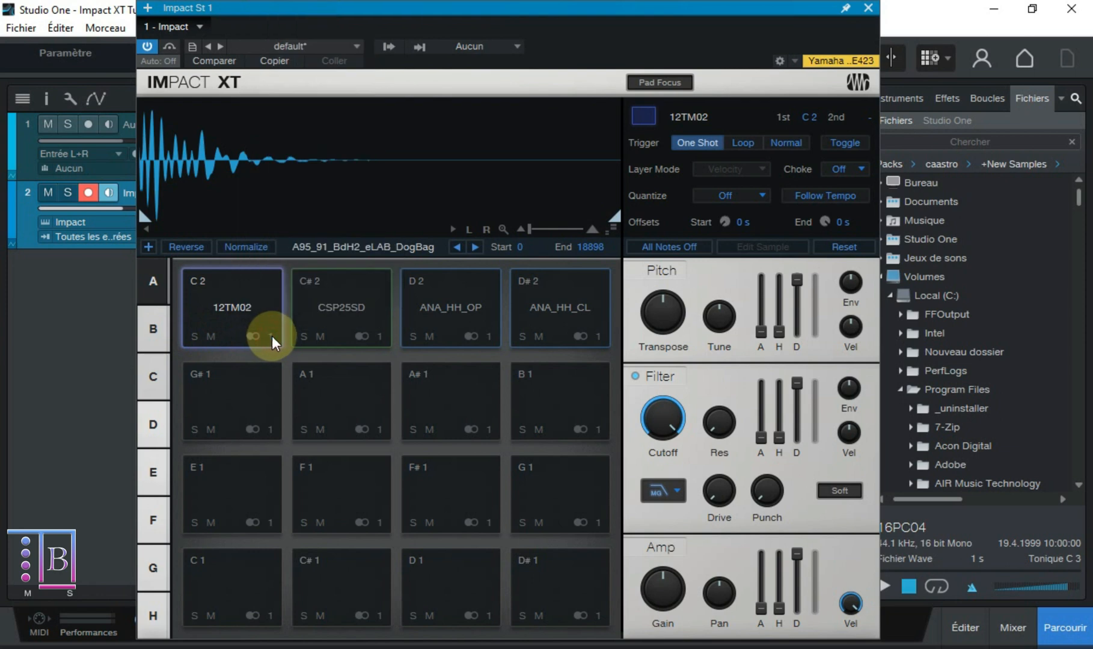
{"action": "left_click", "coordinate": [226, 320]}
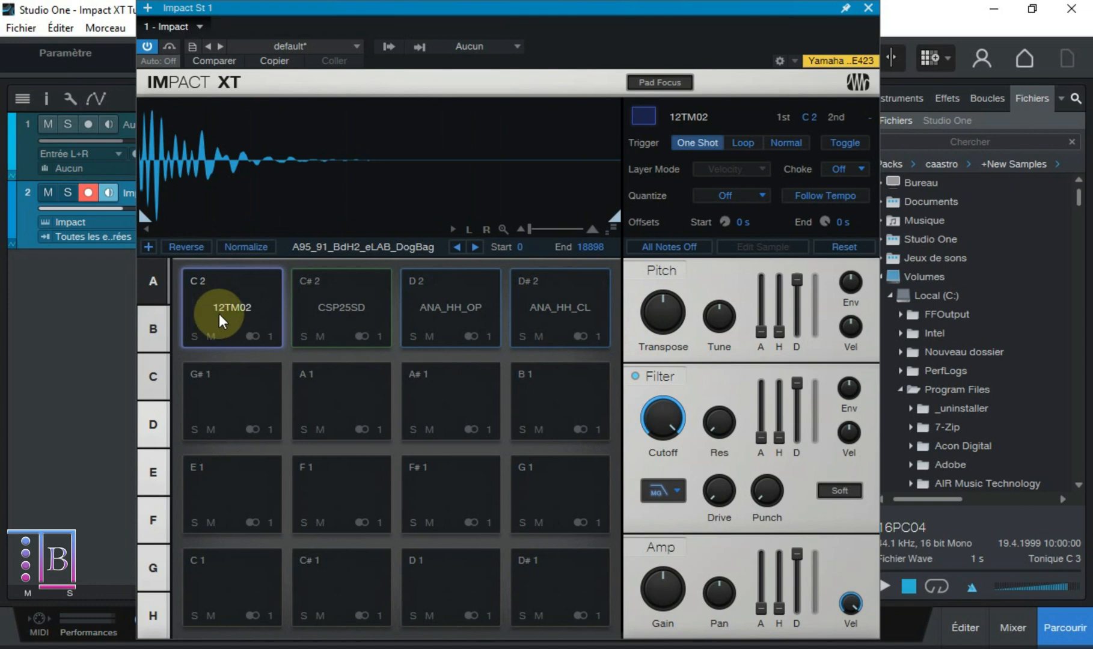
- Browse to the samples in the +New Samples folder and show pad bank B
{"action": "scroll", "coordinate": [1017, 363], "scroll_direction": "down", "scroll_amount": 3}
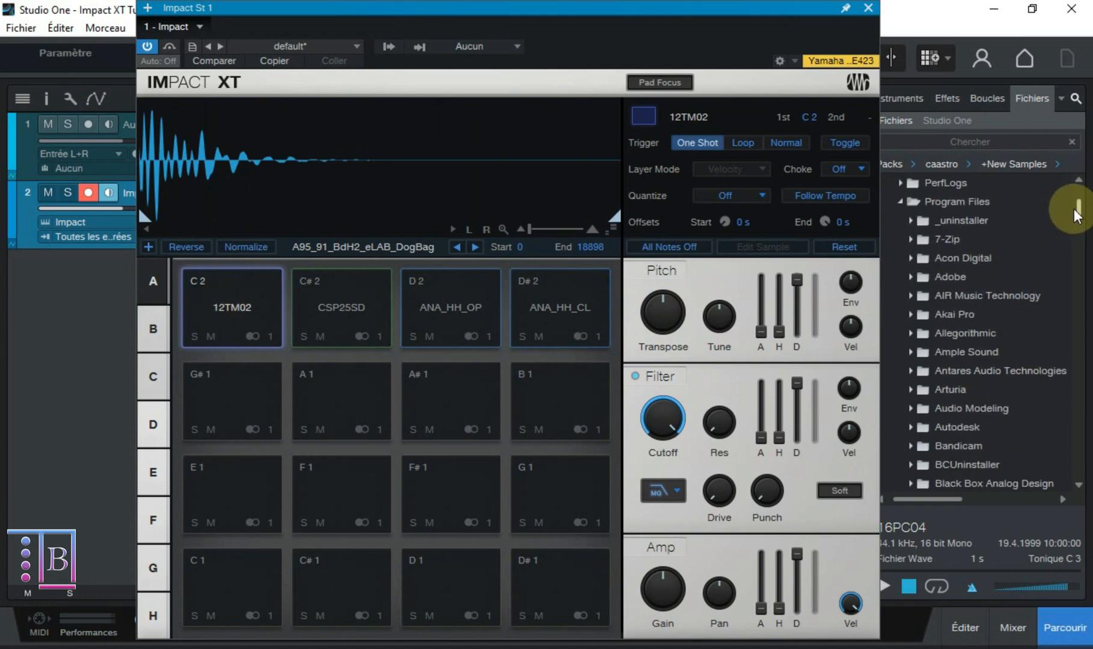
{"action": "left_click_drag", "start_coordinate": [1073, 208], "coordinate": [1077, 255]}
{"action": "left_click", "coordinate": [154, 330]}
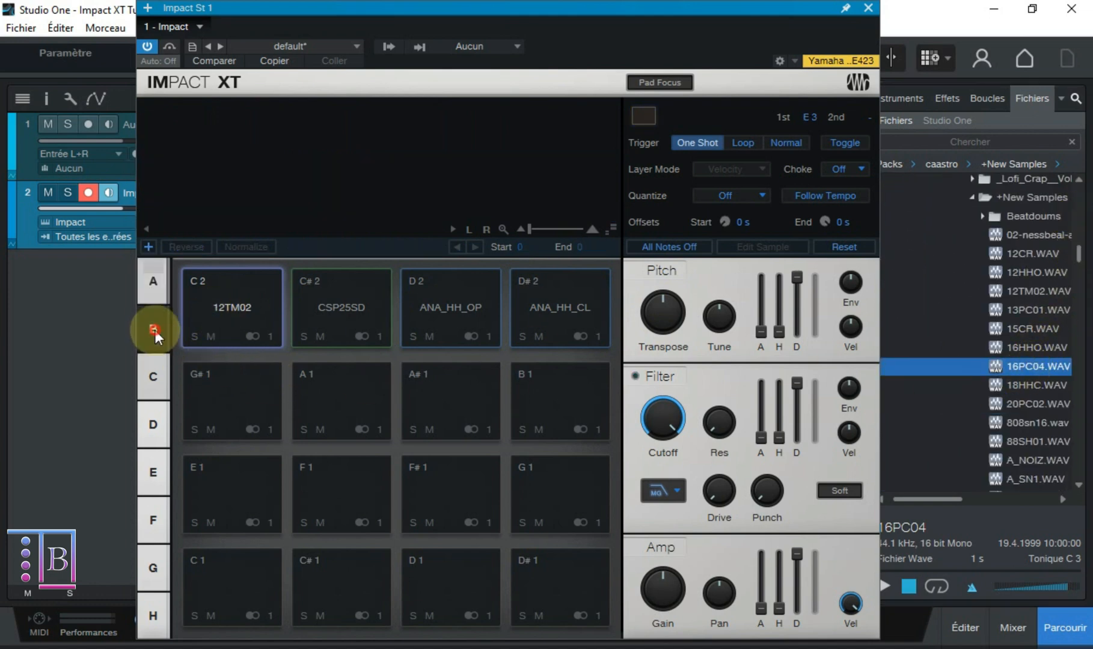
- Load 18HHC.WAV onto the E 3 pad and audition it
{"action": "left_click_drag", "start_coordinate": [1025, 384], "coordinate": [249, 322]}
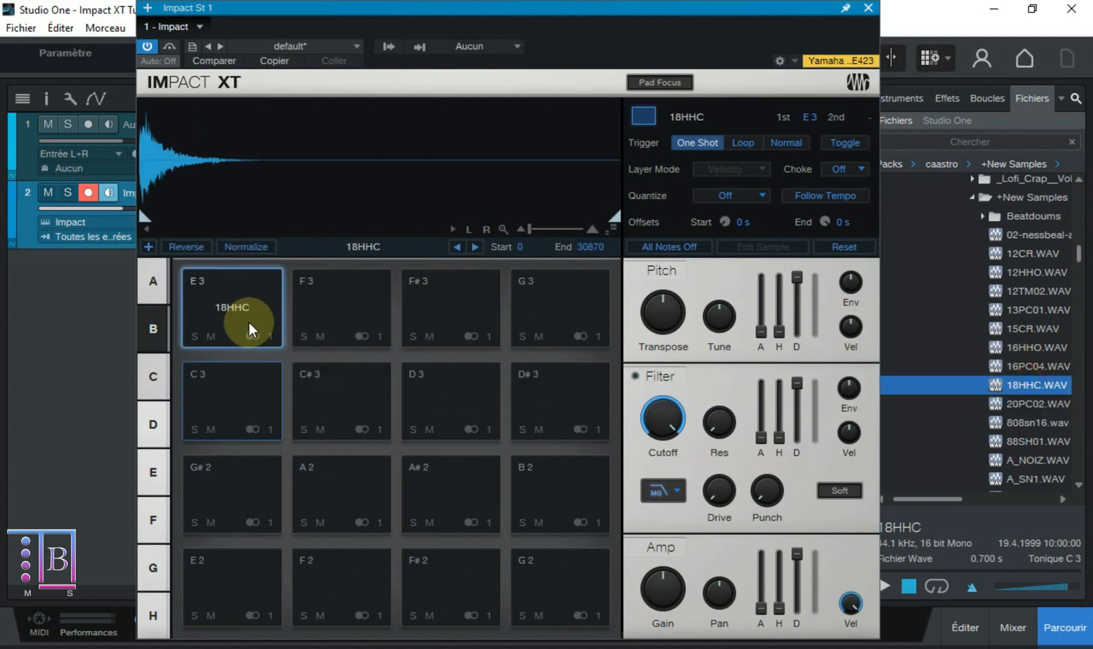
{"action": "left_click", "coordinate": [248, 322]}
{"action": "left_click", "coordinate": [252, 321]}
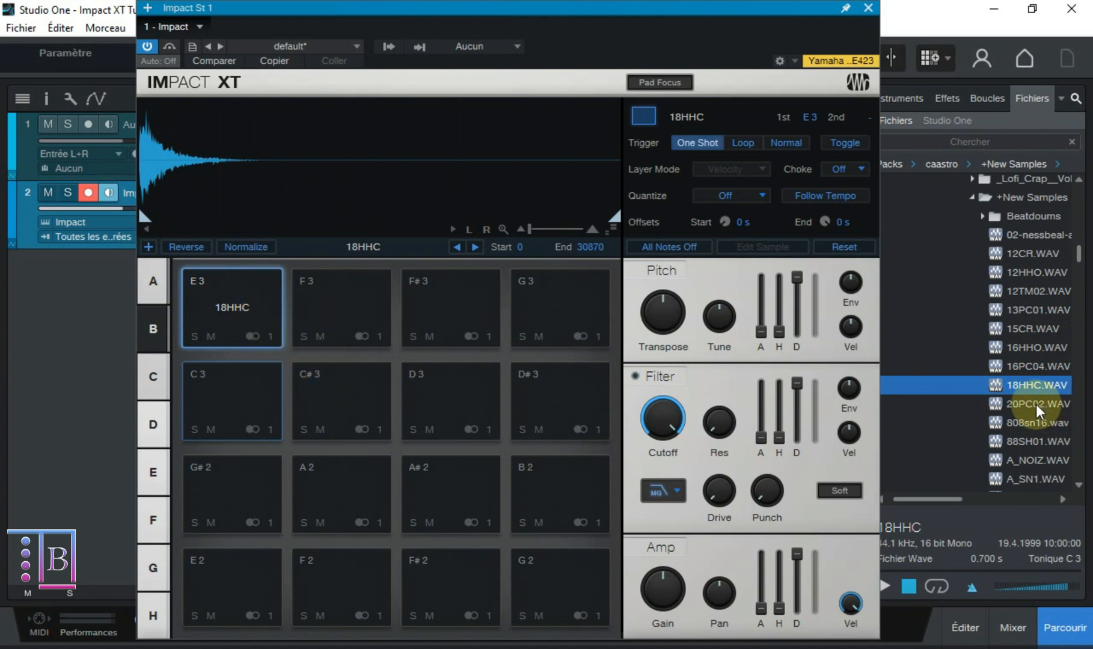
- Replace the E 3 pad's sample with 20PC02.WAV and audition it
{"action": "left_click_drag", "start_coordinate": [1033, 400], "coordinate": [220, 302]}
{"action": "left_click", "coordinate": [221, 311]}
{"action": "left_click", "coordinate": [221, 310]}
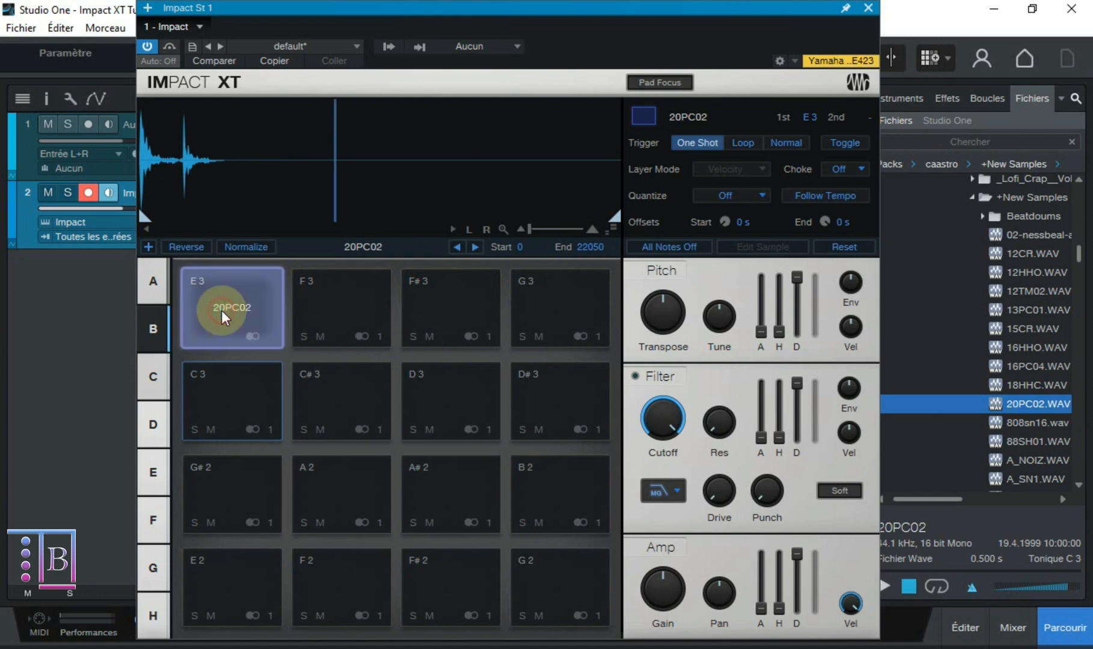
{"action": "left_click", "coordinate": [221, 310]}
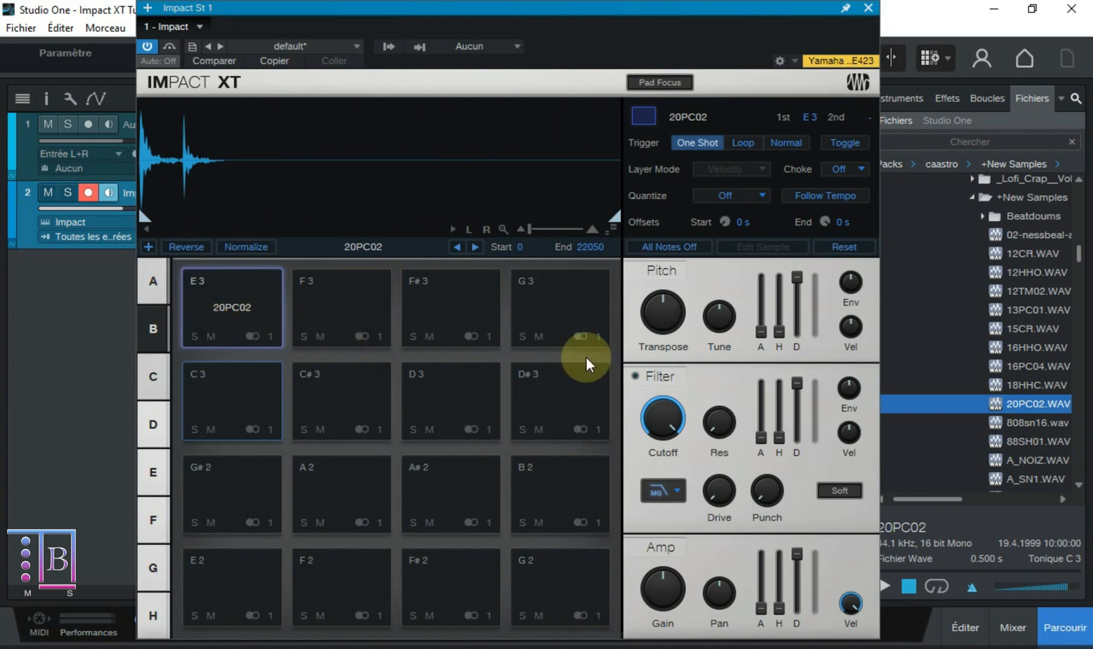
- Mute and unmute the E 3 pad, and solo and unsolo it
{"action": "left_click", "coordinate": [206, 337]}
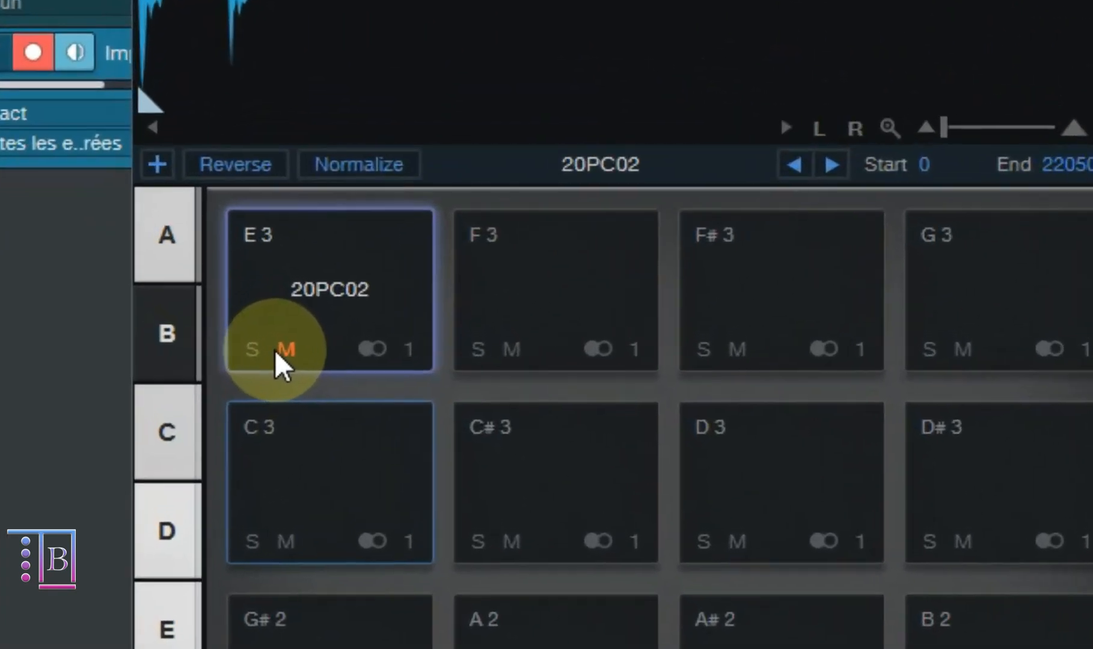
{"action": "left_click", "coordinate": [287, 349]}
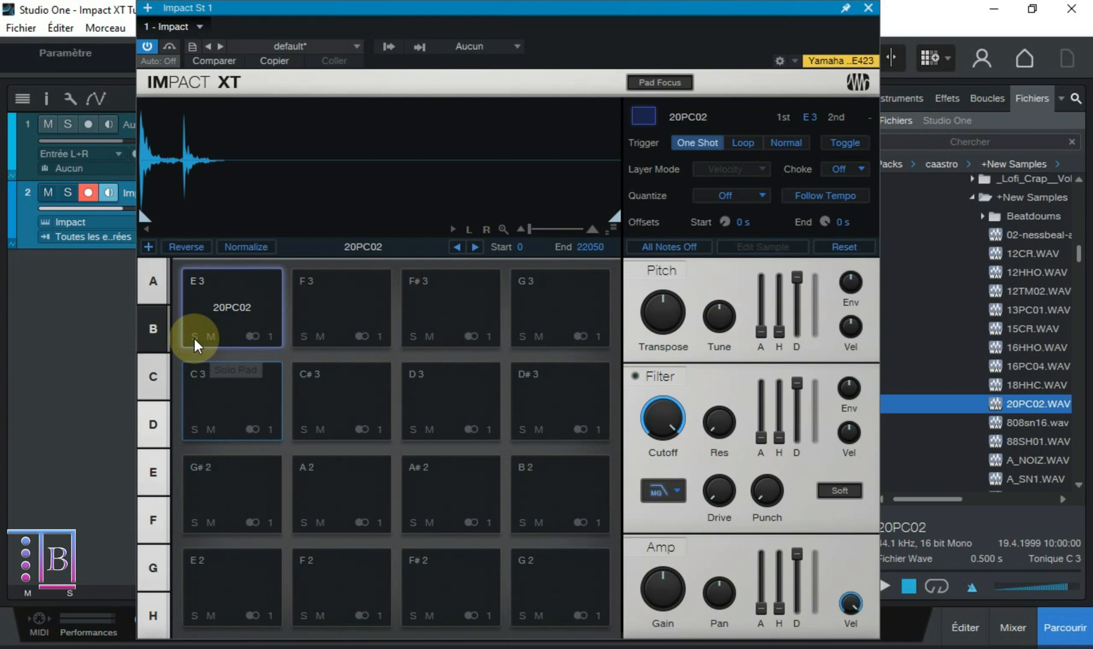
{"action": "left_click", "coordinate": [193, 337]}
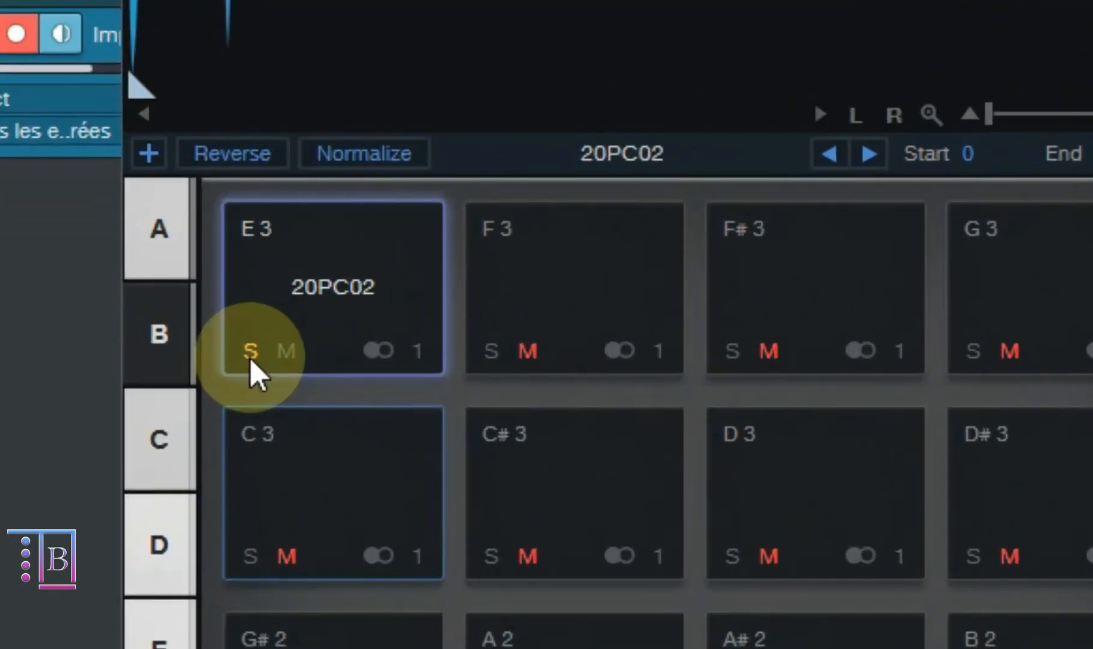
{"action": "left_click", "coordinate": [194, 337]}
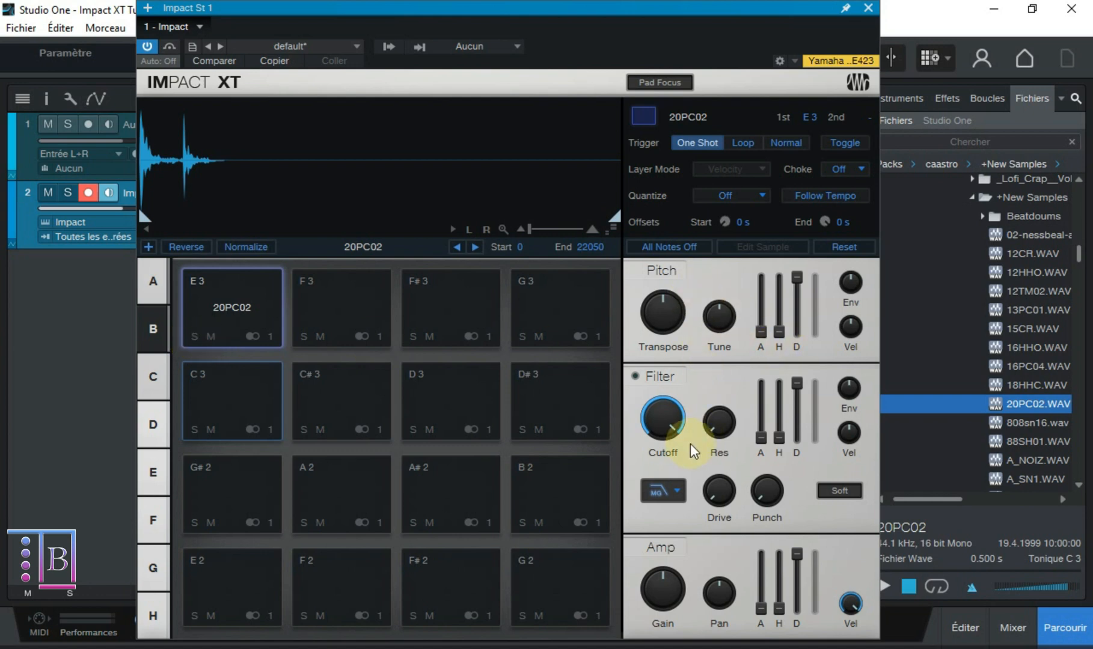
- Load 20PC02.WAV and 808sn16.wav together onto the C 3 and C# 3 pads, and select C# 3
{"action": "mouse_move", "coordinate": [670, 575]}
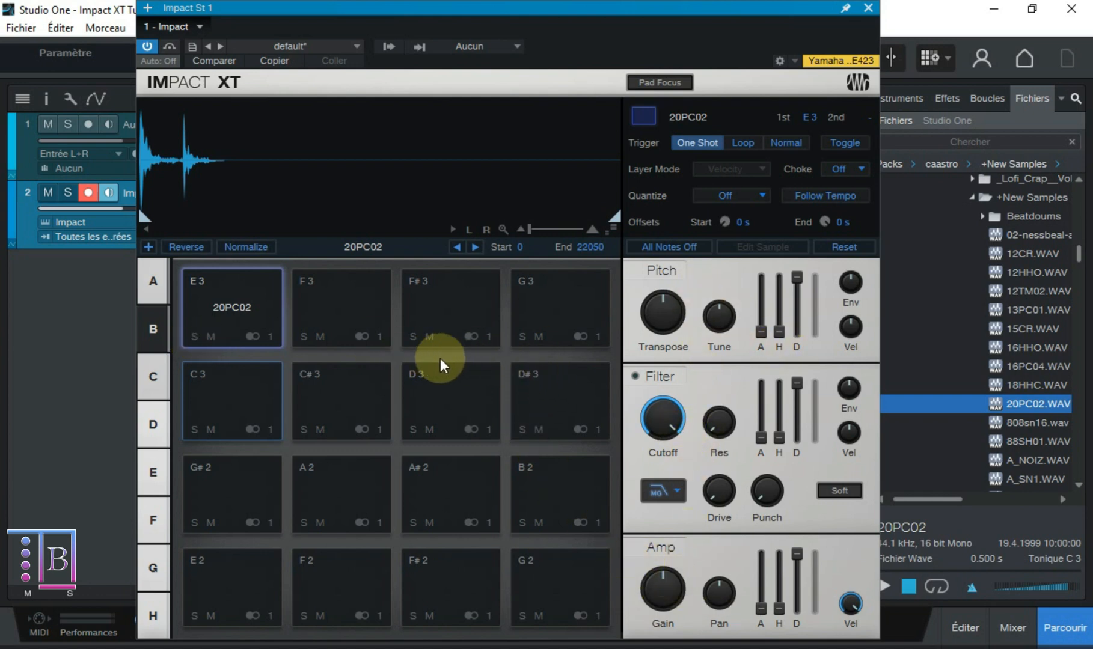
{"action": "left_click", "coordinate": [1029, 425], "text": "shift"}
{"action": "left_click_drag", "start_coordinate": [1030, 425], "coordinate": [232, 383]}
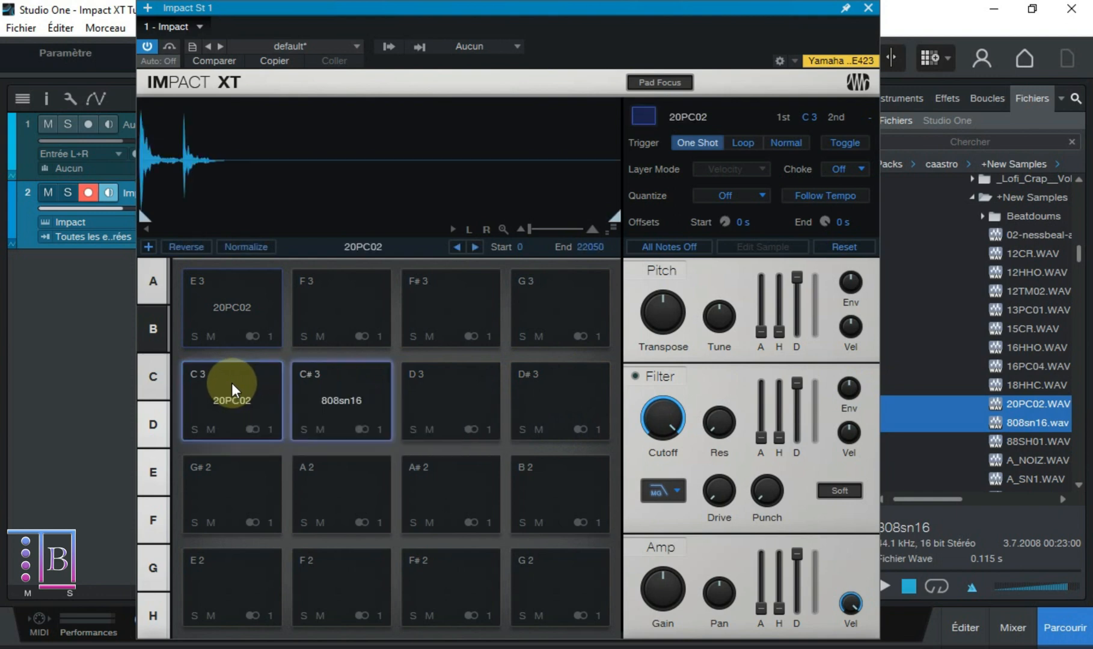
{"action": "left_click", "coordinate": [293, 403]}
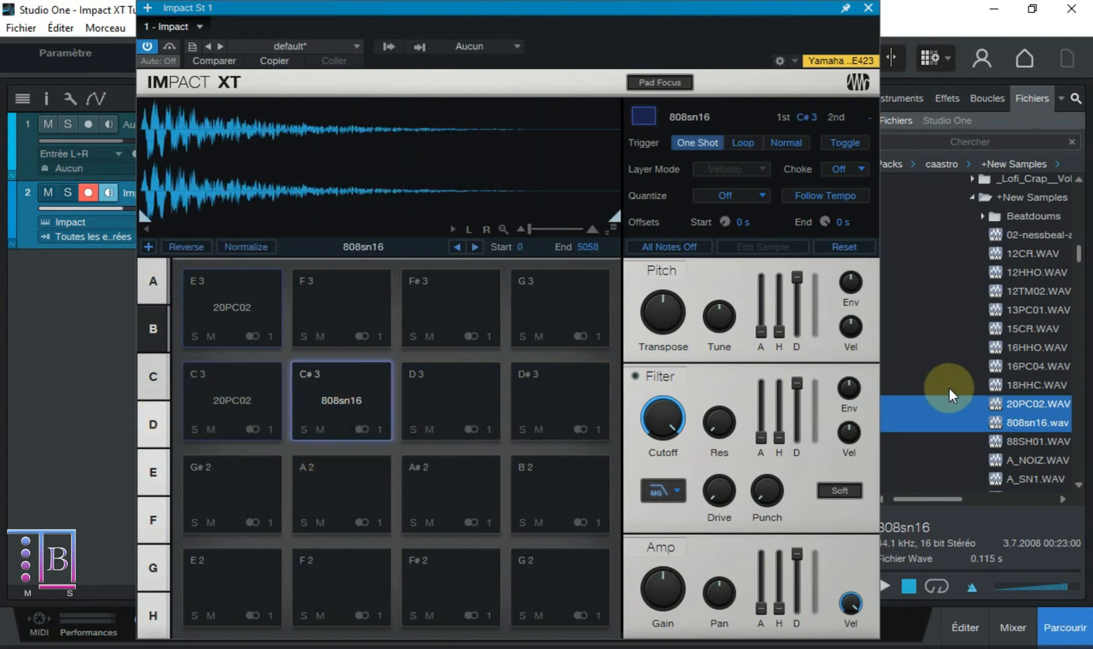
- Add 18HHC.WAV as a layer on the C 3 pad and swap that pad with C# 3
{"action": "left_click", "coordinate": [1046, 385]}
{"action": "left_click_drag", "start_coordinate": [1041, 386], "coordinate": [219, 407]}
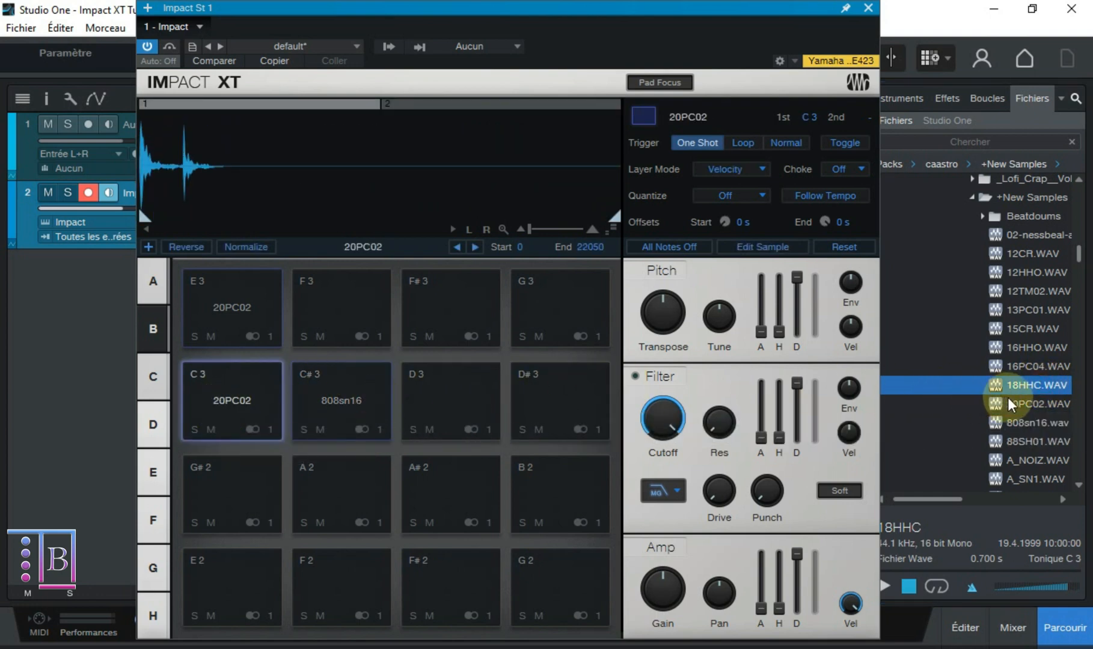
{"action": "left_click_drag", "start_coordinate": [226, 403], "coordinate": [347, 396]}
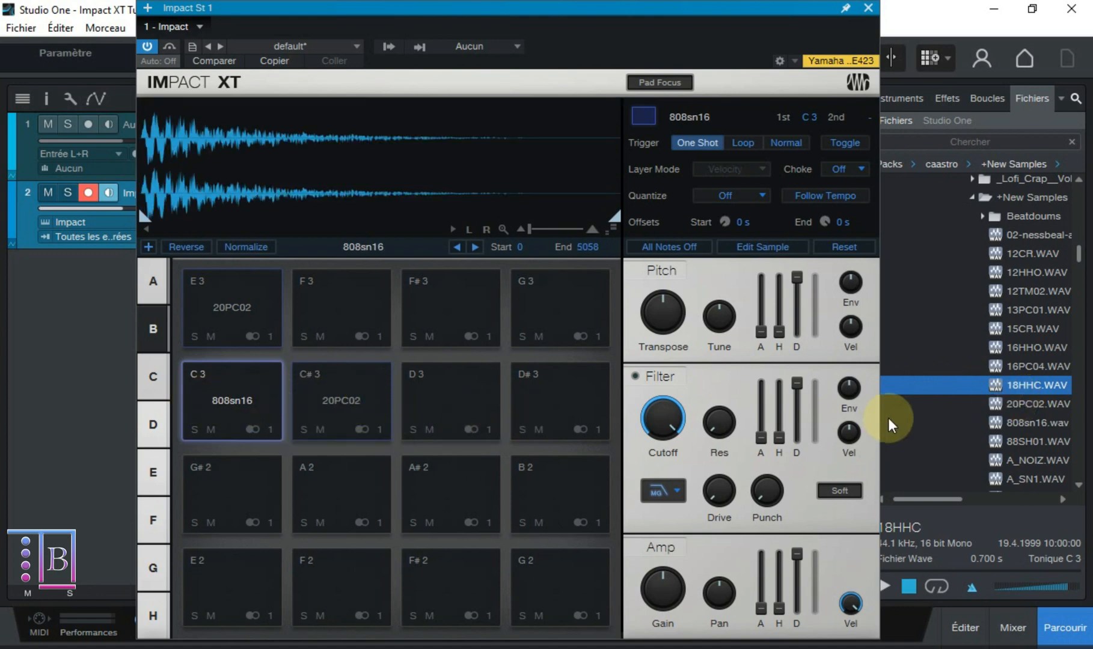
{"action": "right_click", "coordinate": [243, 400]}
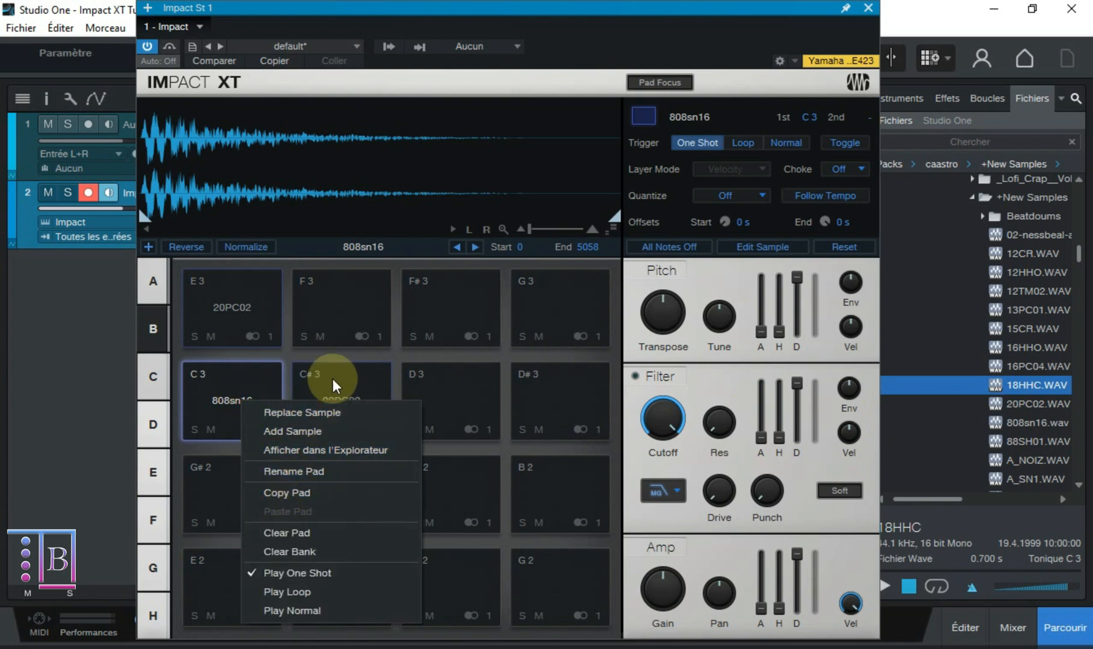
{"action": "left_click", "coordinate": [333, 374]}
{"action": "left_click", "coordinate": [230, 410]}
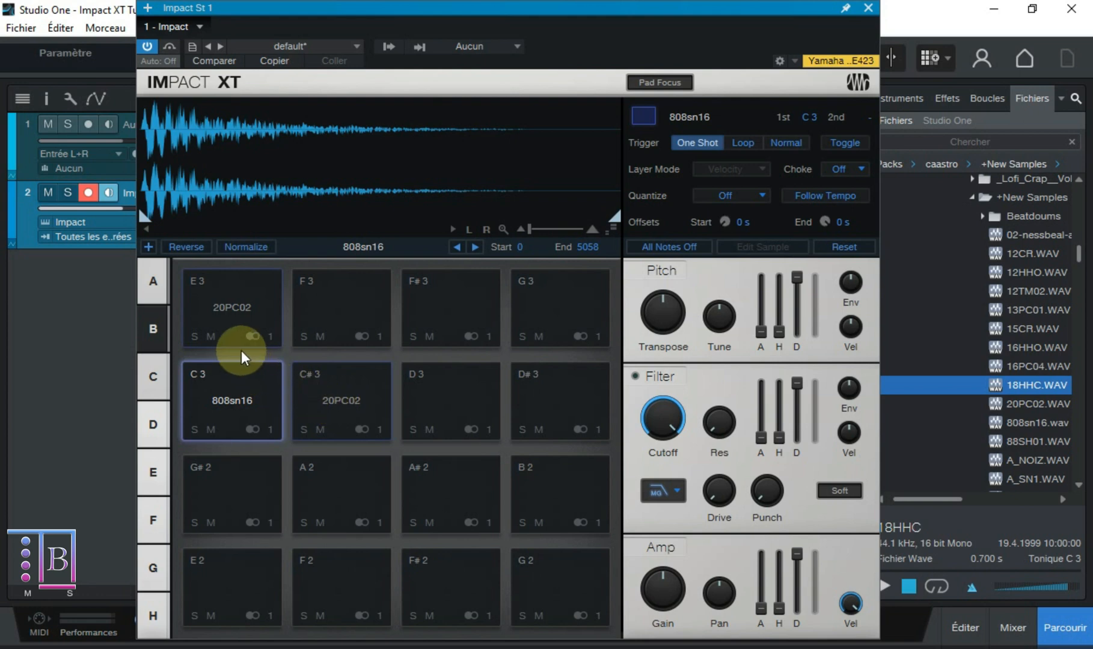
{"action": "right_click", "coordinate": [227, 323]}
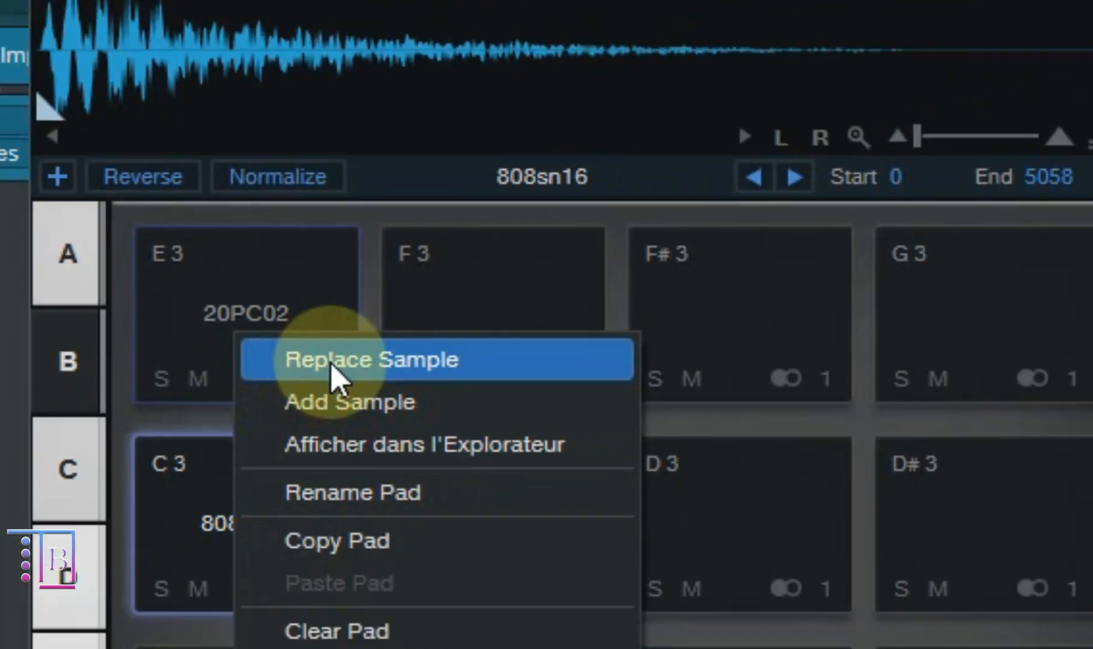
{"action": "left_click", "coordinate": [268, 329]}
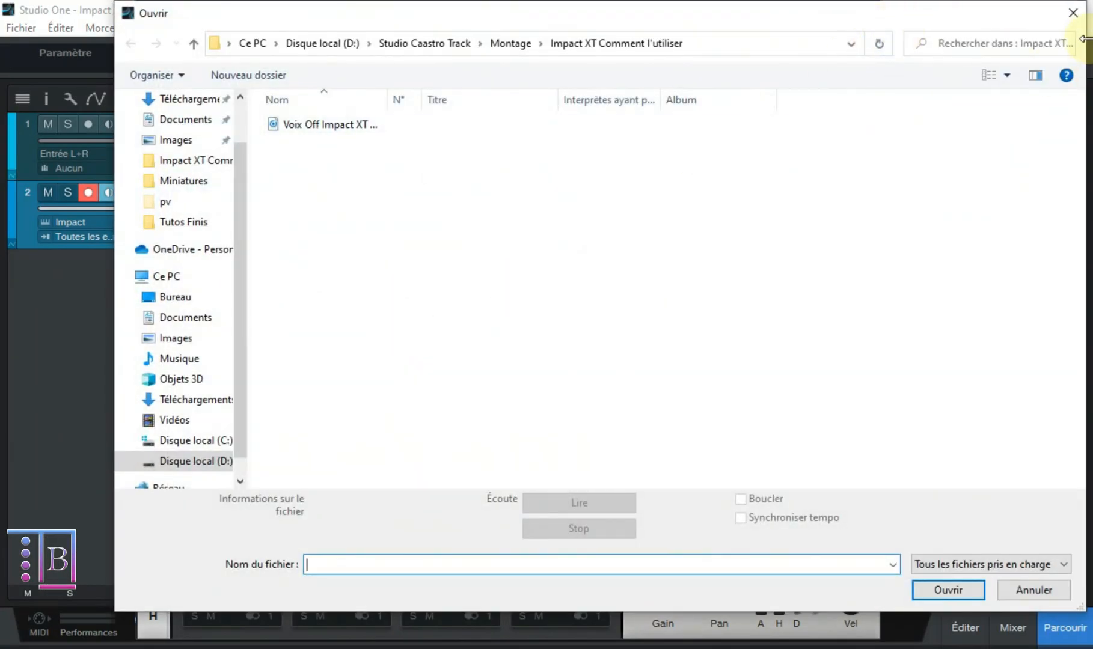
{"action": "left_click", "coordinate": [1068, 13]}
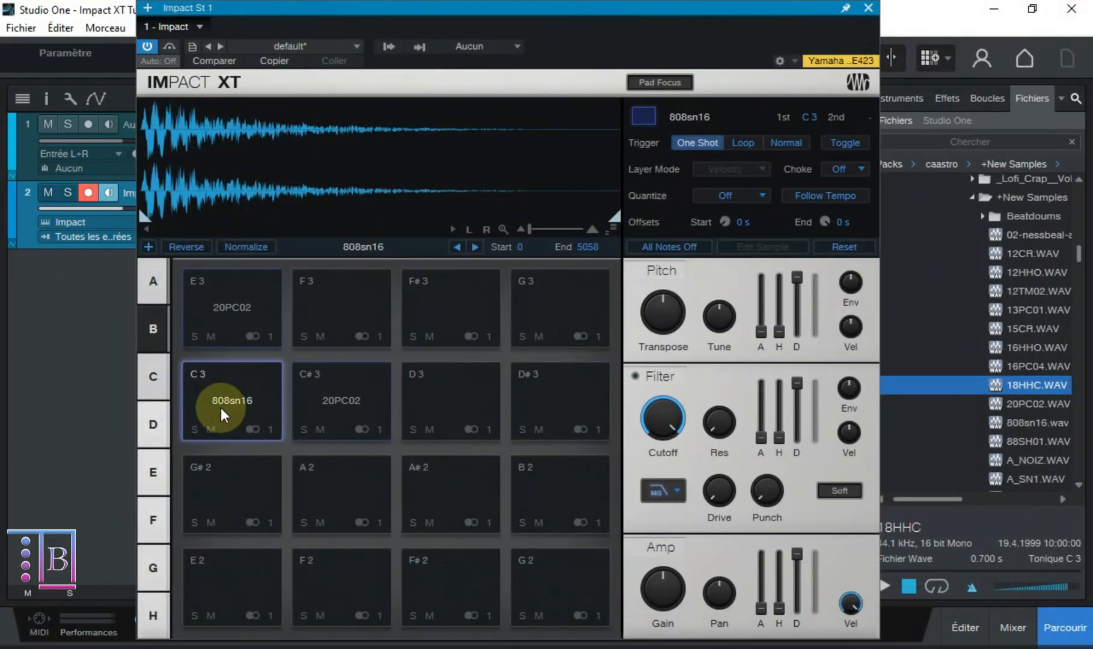
{"action": "right_click", "coordinate": [221, 407]}
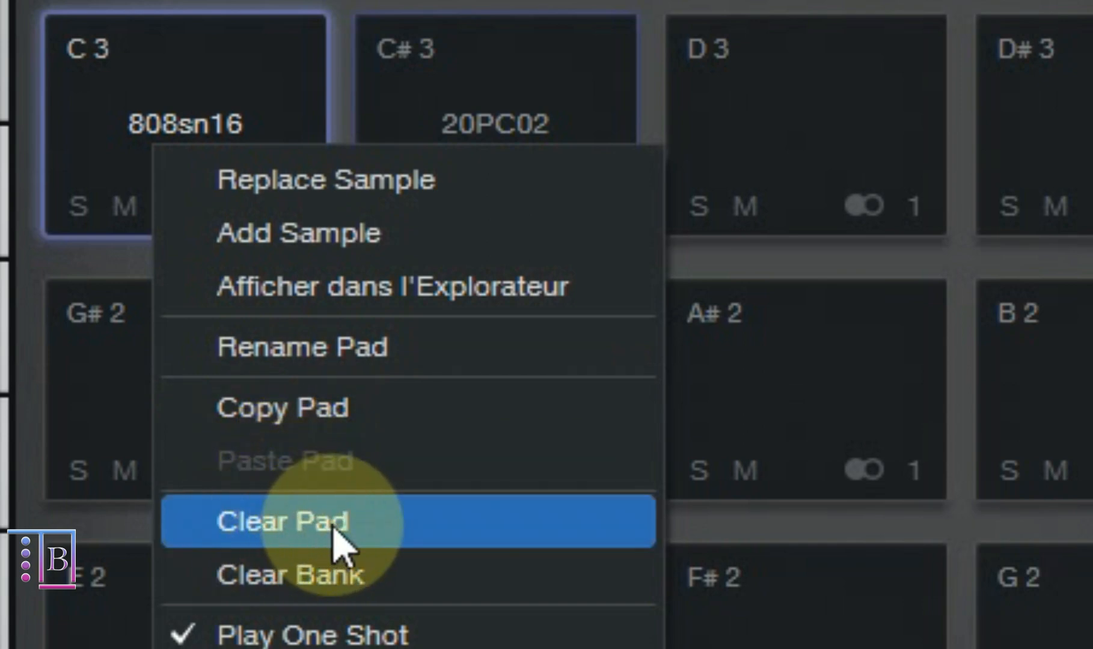
{"action": "left_click", "coordinate": [309, 577]}
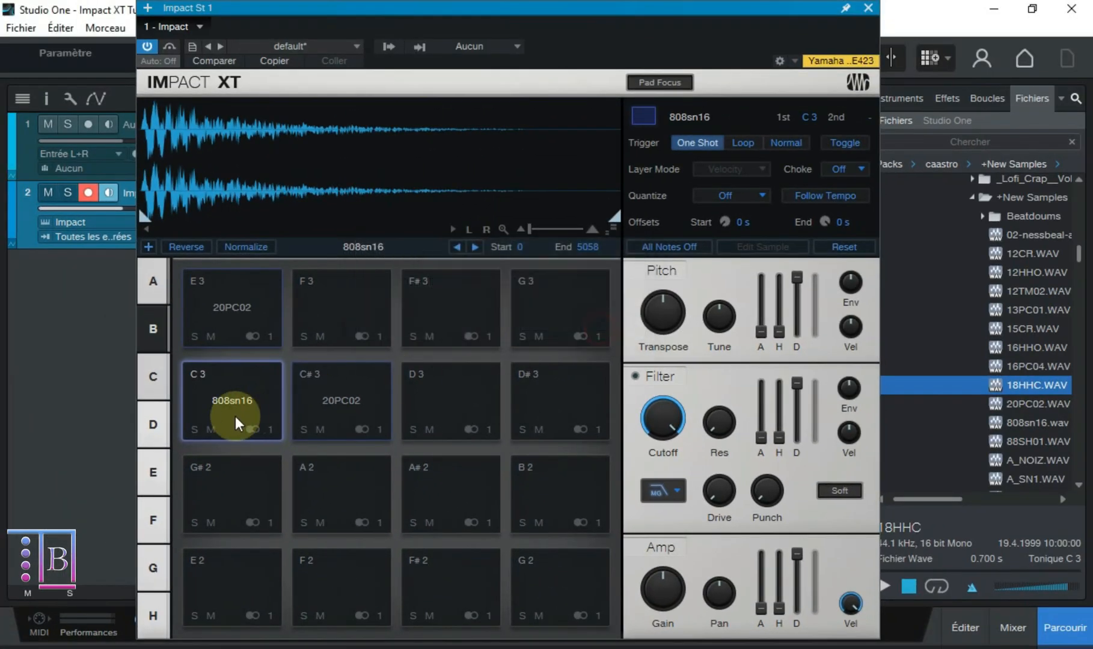
{"action": "right_click", "coordinate": [238, 415]}
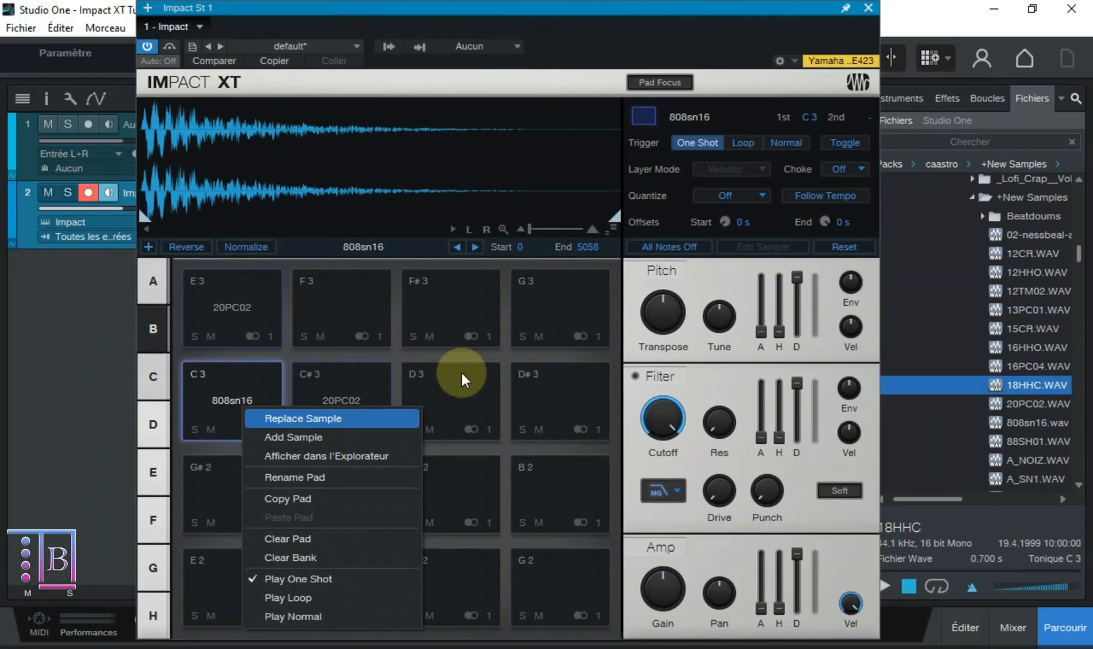
{"action": "left_click", "coordinate": [556, 19]}
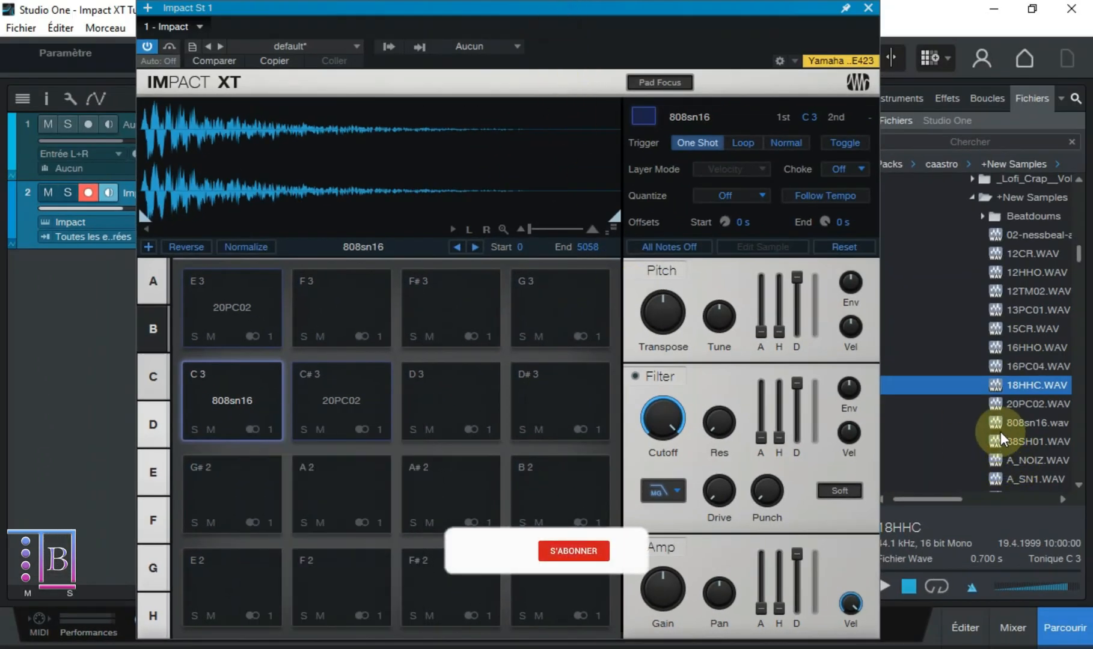
- Select 20PC02.WAV, 808sn16.wav and 88SH01.WAV in the file browser, and view the E 3 pad's output channel list
{"action": "left_click", "coordinate": [1005, 401]}
{"action": "key", "text": "shift+Down"}
{"action": "key", "text": "shift+Down"}
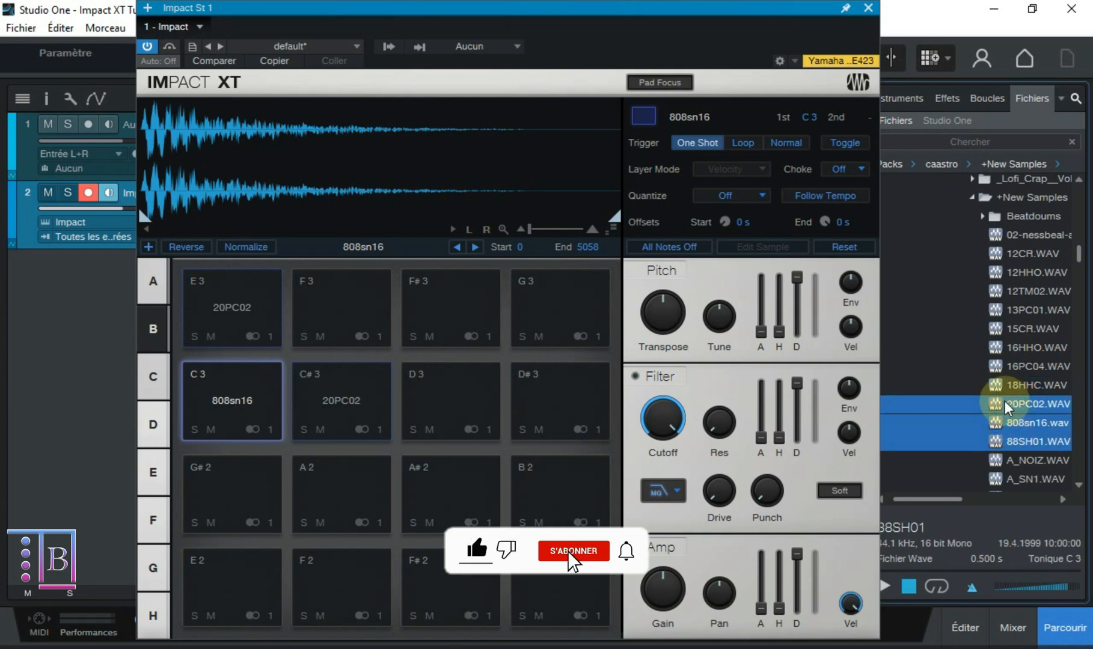
{"action": "left_click", "coordinate": [249, 334]}
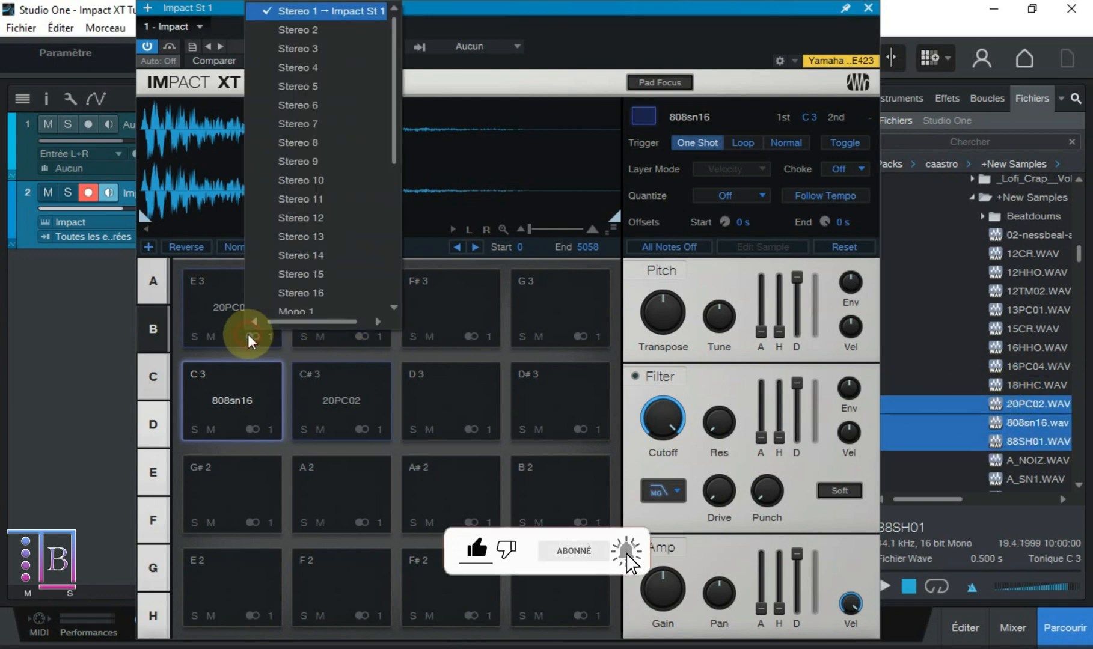
{"action": "left_click", "coordinate": [1052, 360]}
- Audition 16HHO.WAV and 15CR.WAV in the file browser
{"action": "left_click", "coordinate": [1033, 347]}
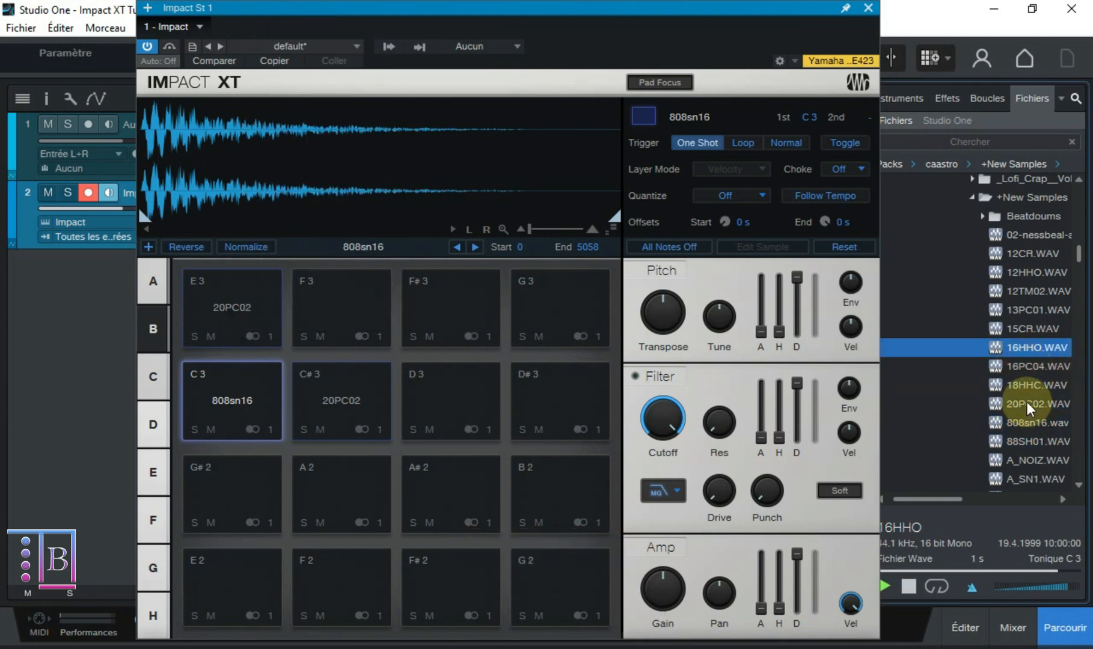
{"action": "left_click", "coordinate": [1024, 328]}
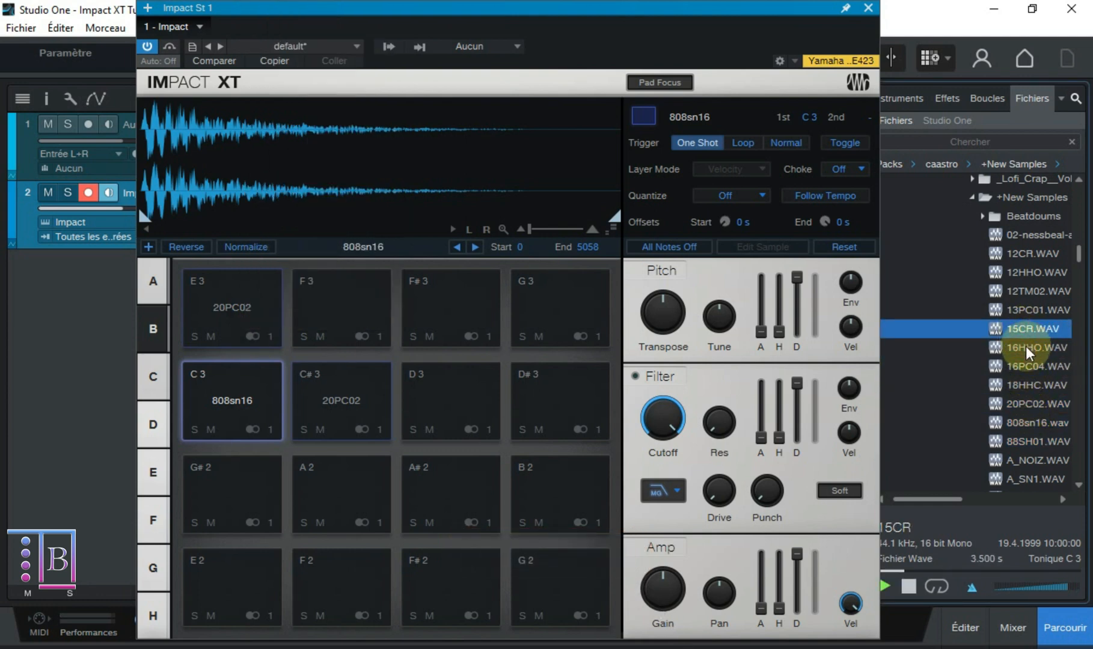
{"action": "left_click", "coordinate": [1026, 347]}
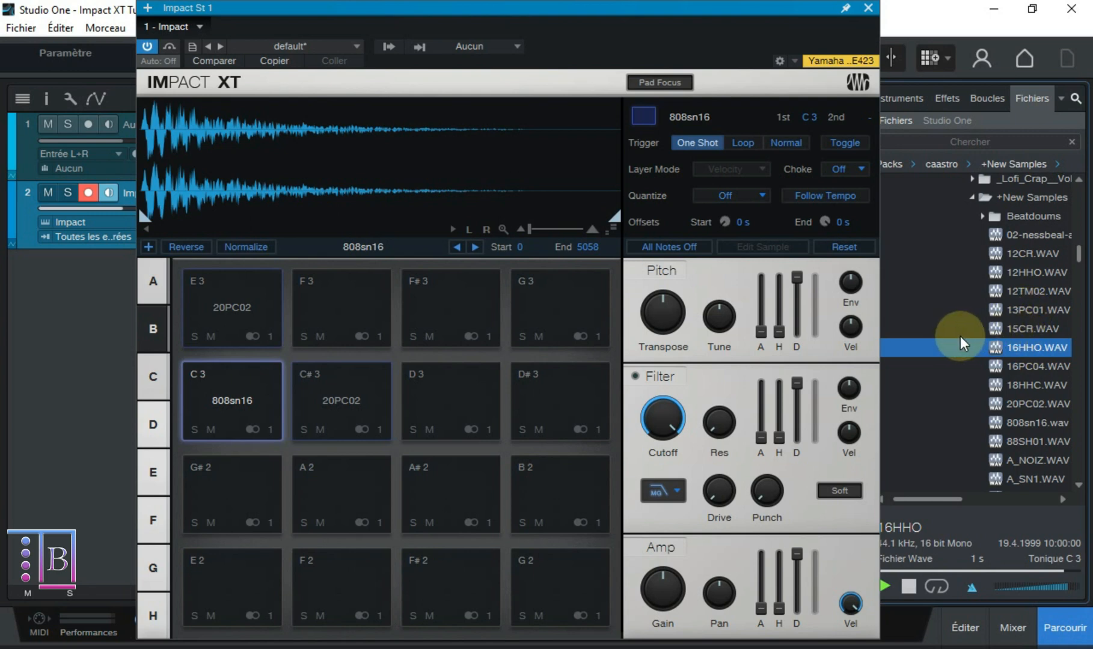
- Load 16HHO.WAV, 16PC04.WAV and 18HHC.WAV together onto the D 3 pad as three layers
{"action": "left_click_drag", "start_coordinate": [960, 337], "coordinate": [341, 407]}
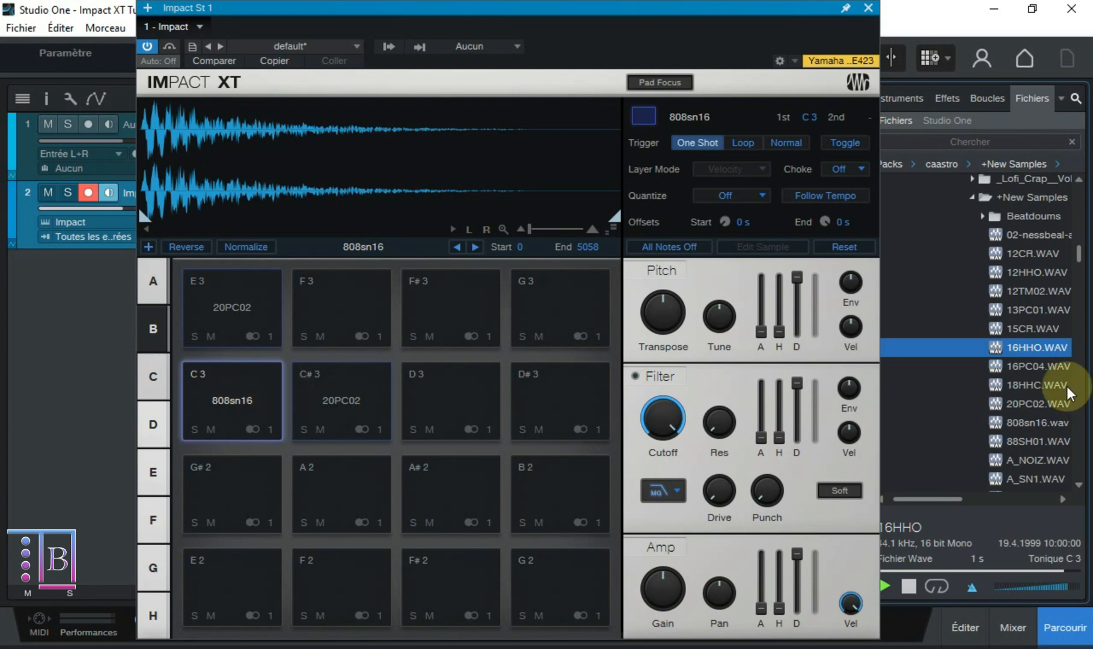
{"action": "left_click", "coordinate": [1025, 364], "text": "shift"}
{"action": "left_click", "coordinate": [1023, 386], "text": "shift"}
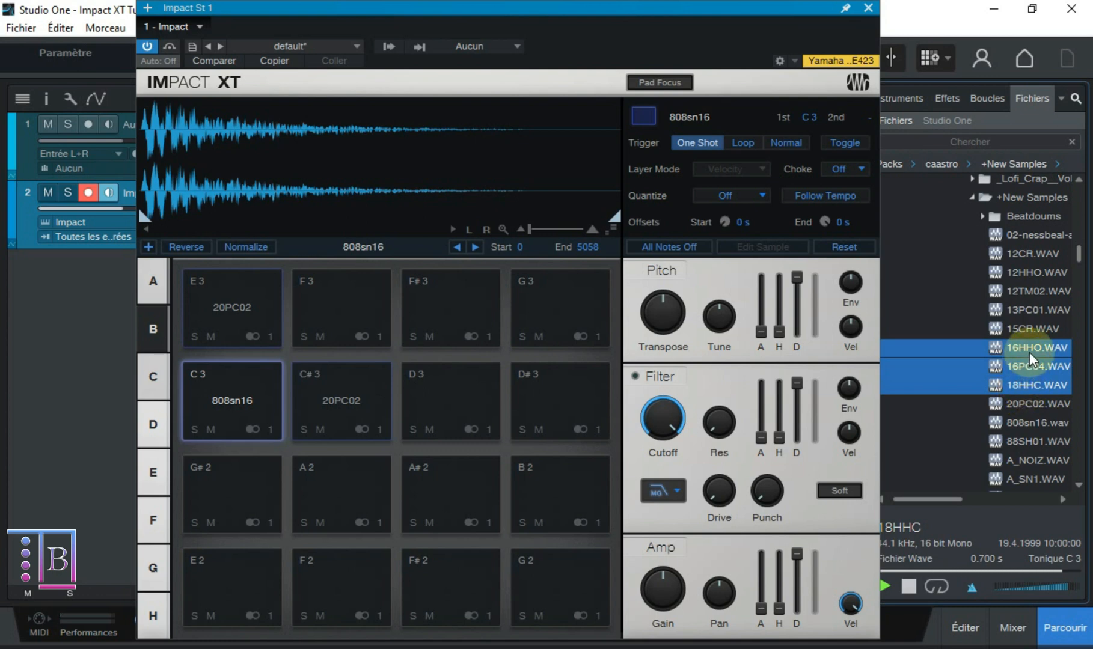
{"action": "left_click_drag", "start_coordinate": [1029, 353], "coordinate": [435, 379]}
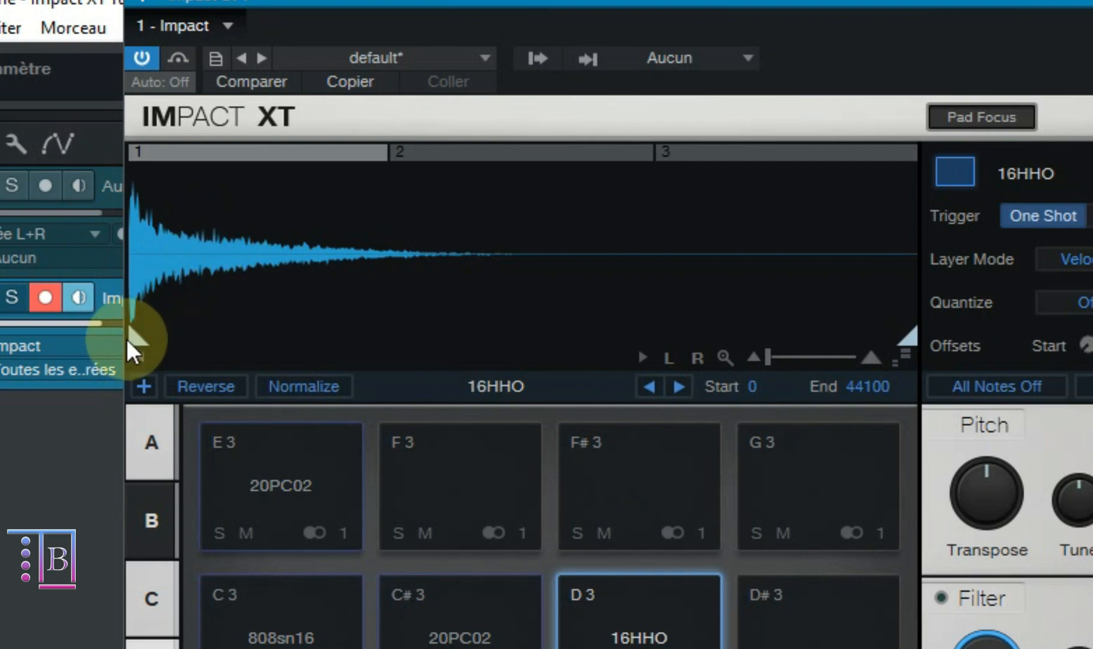
- Check the D 3 sample's start and end markers, and view each of the pad's three layers
{"action": "mouse_move", "coordinate": [139, 338]}
{"action": "left_mouse_down"}
{"action": "mouse_move", "coordinate": [286, 334]}
{"action": "mouse_move", "coordinate": [84, 329]}
{"action": "left_mouse_up"}
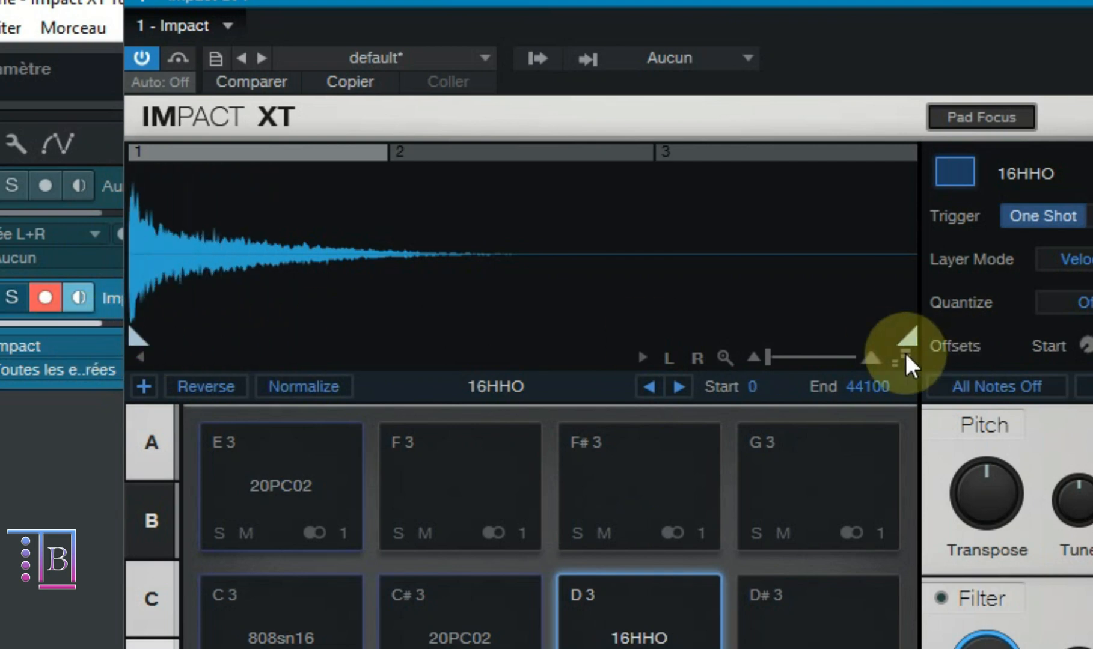
{"action": "mouse_move", "coordinate": [903, 338]}
{"action": "left_mouse_down"}
{"action": "mouse_move", "coordinate": [481, 343]}
{"action": "mouse_move", "coordinate": [908, 336]}
{"action": "left_mouse_up"}
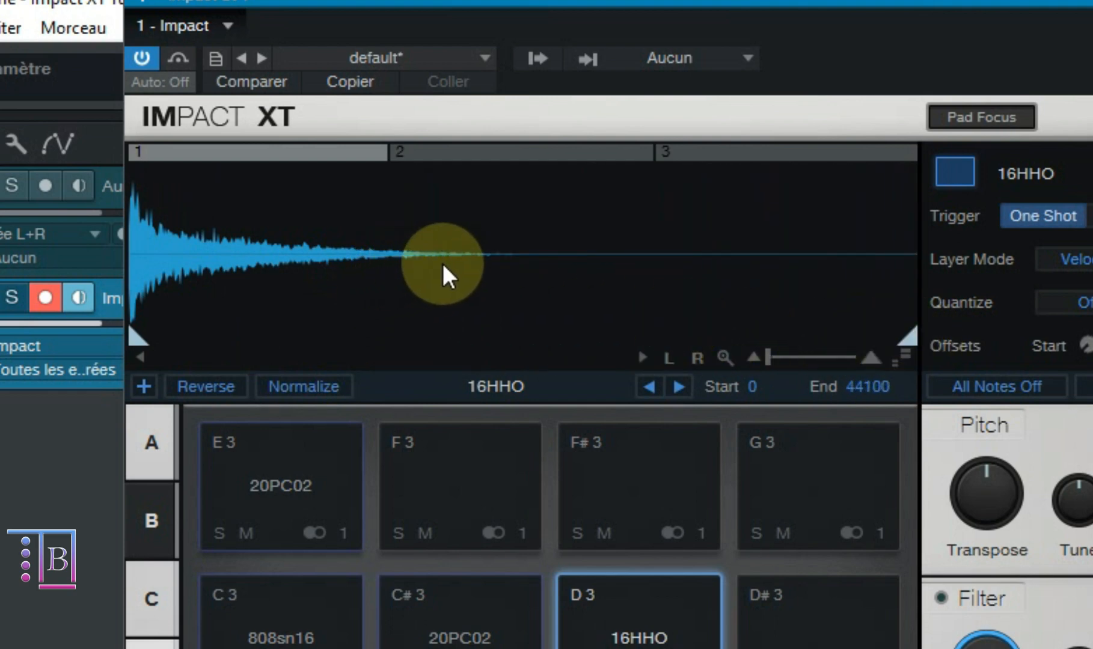
{"action": "left_click", "coordinate": [456, 160]}
{"action": "left_click", "coordinate": [733, 151]}
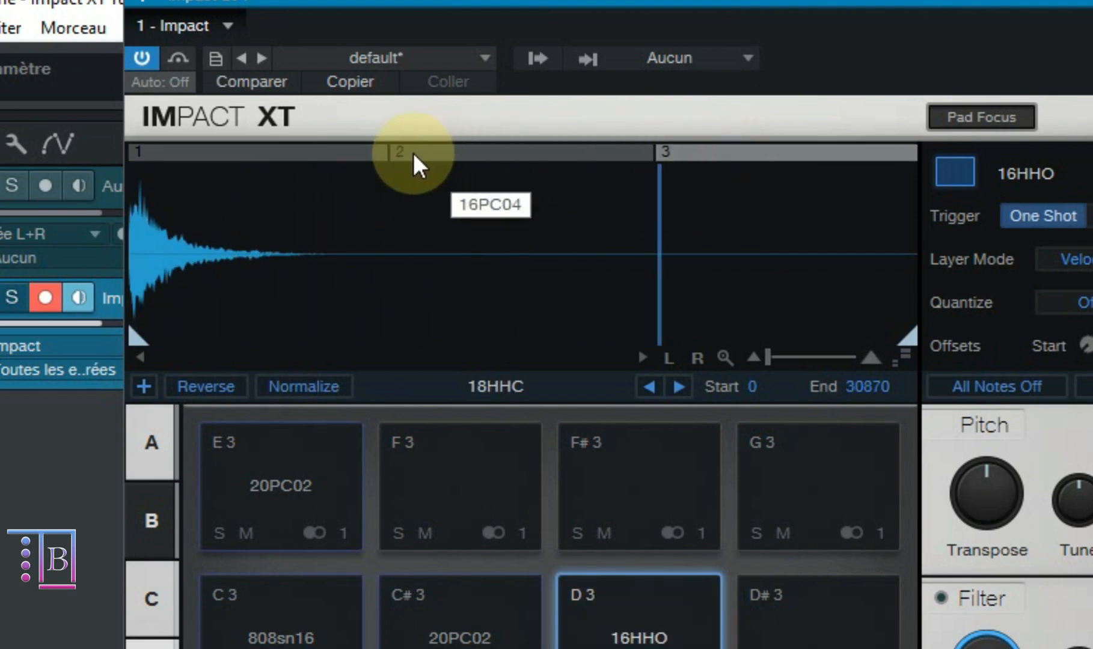
{"action": "left_click", "coordinate": [459, 155]}
{"action": "left_click", "coordinate": [322, 161]}
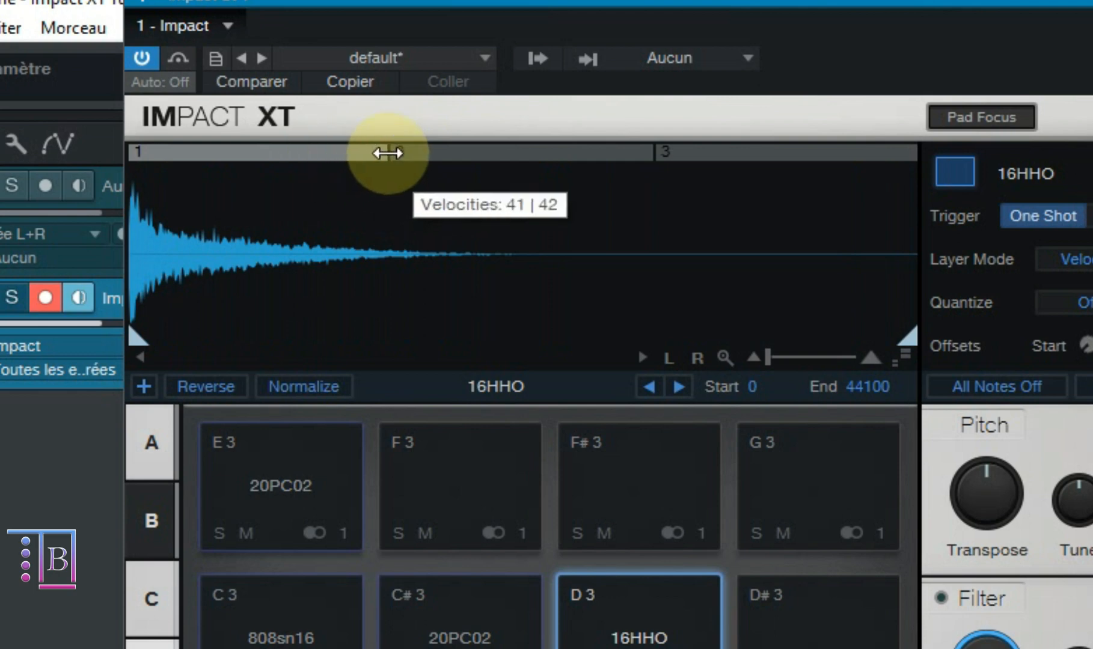
- Shift both velocity split points between the D 3 pad's three layers slightly lower
{"action": "mouse_move", "coordinate": [385, 151]}
{"action": "left_mouse_down"}
{"action": "mouse_move", "coordinate": [434, 151]}
{"action": "mouse_move", "coordinate": [335, 155]}
{"action": "mouse_move", "coordinate": [369, 152]}
{"action": "left_mouse_up"}
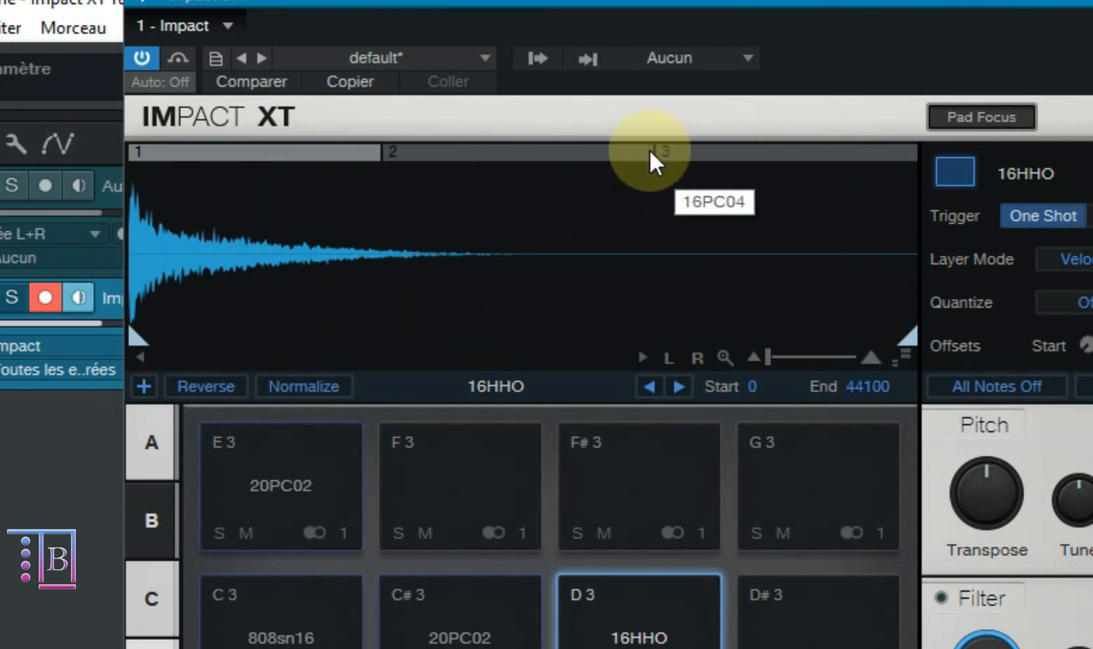
{"action": "left_click_drag", "start_coordinate": [654, 151], "coordinate": [623, 167]}
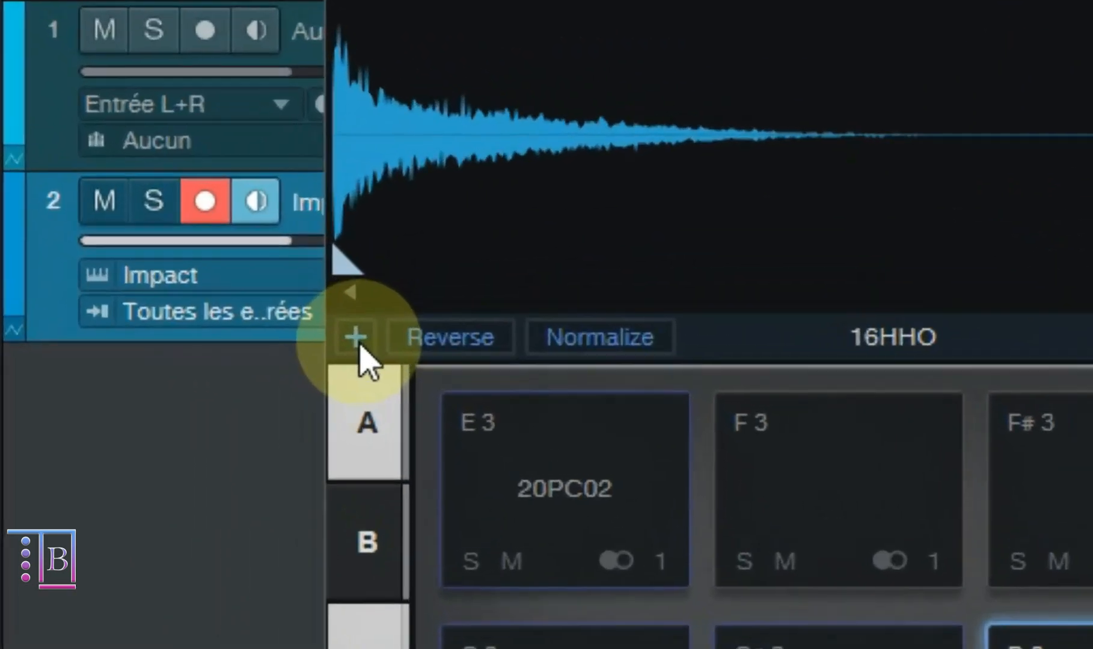
- Try Reverse on the D 3 pad's 16HHO layer and audition it
{"action": "left_click", "coordinate": [148, 247]}
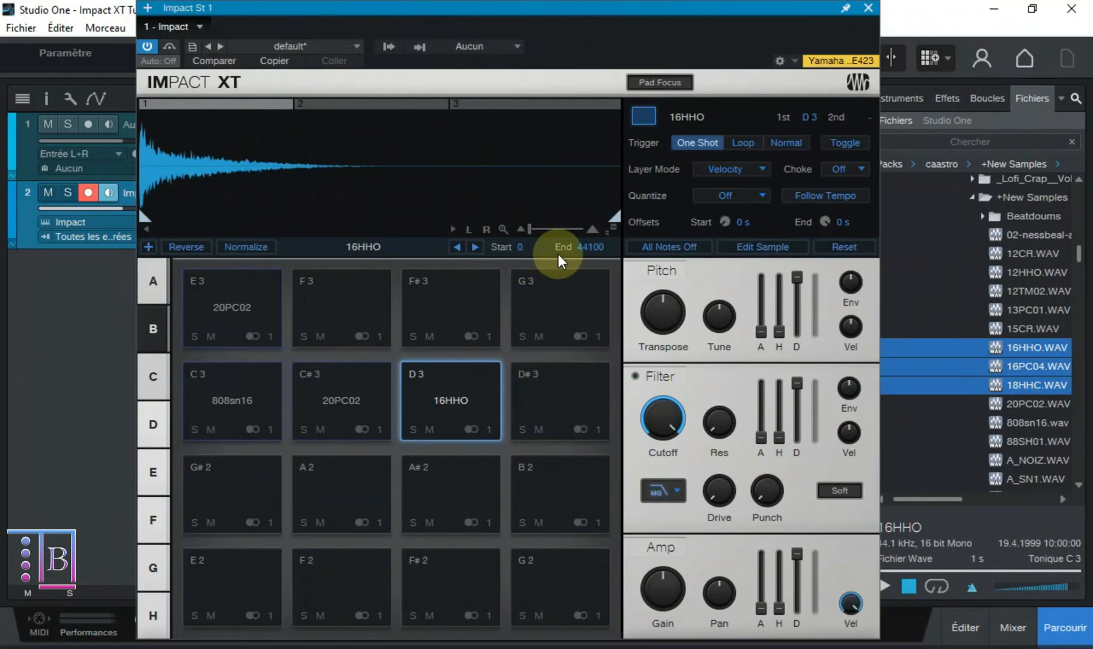
{"action": "left_click", "coordinate": [190, 250]}
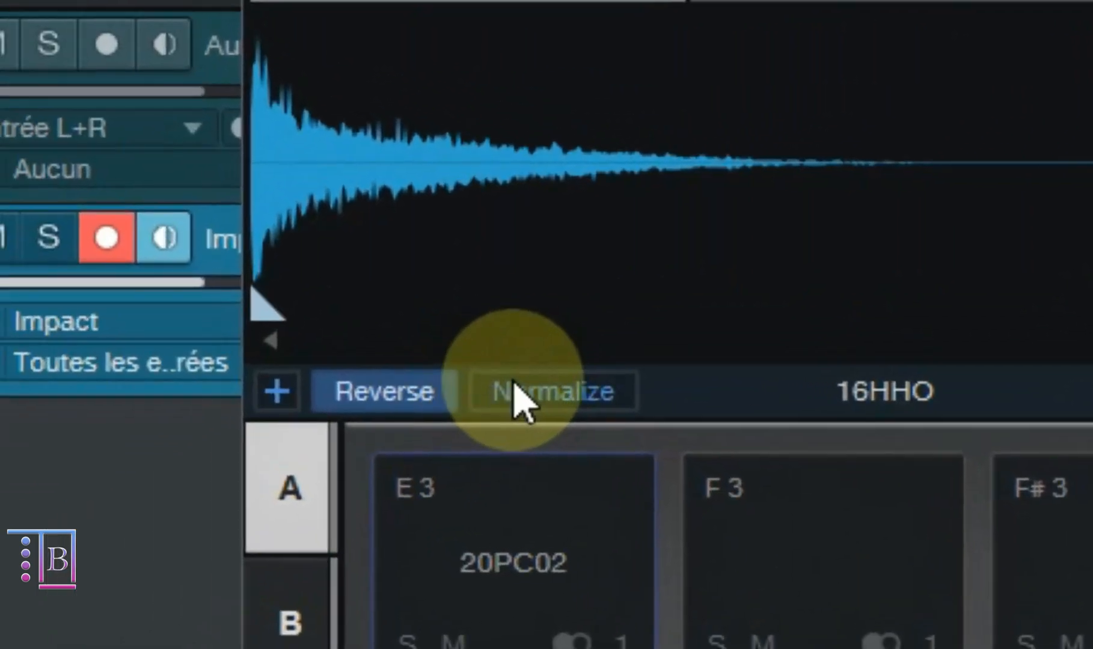
{"action": "left_click", "coordinate": [529, 400]}
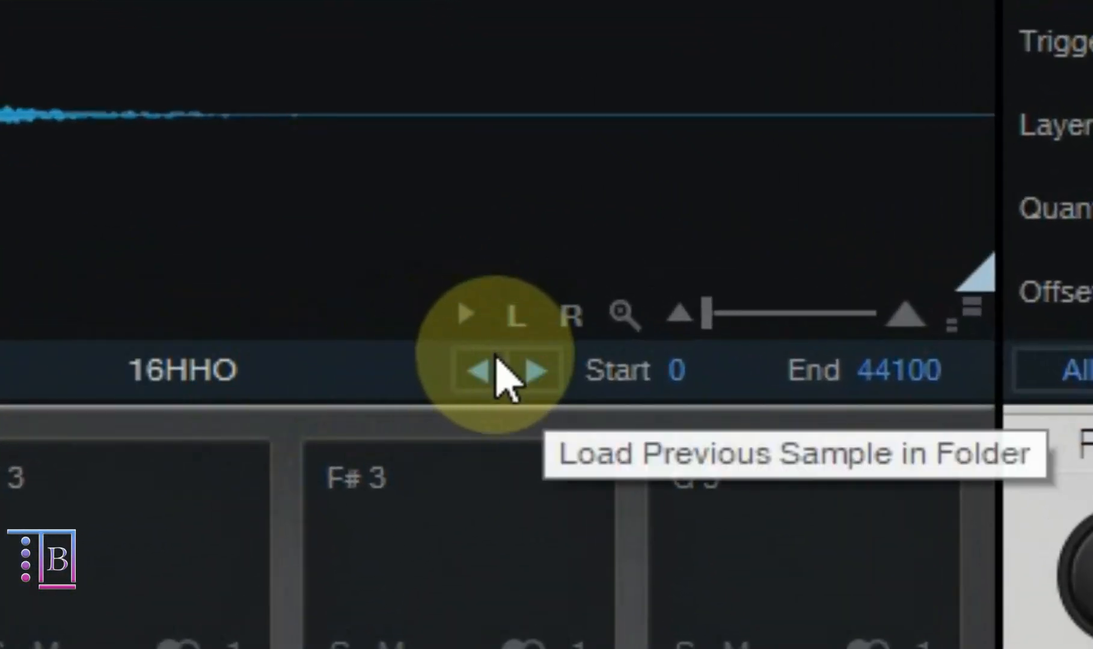
- Enable Normalize on the D 3 pad's first layer and load the neighbouring sample 16PC04 into it
{"action": "left_click", "coordinate": [494, 363]}
{"action": "left_click", "coordinate": [529, 368]}
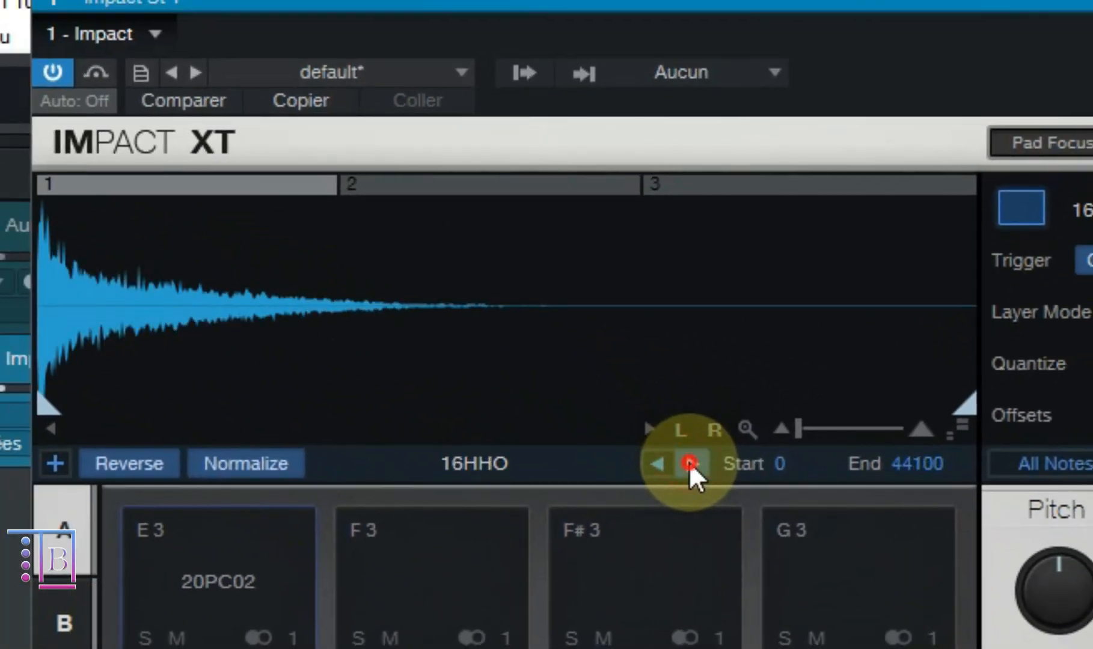
{"action": "left_click", "coordinate": [689, 461]}
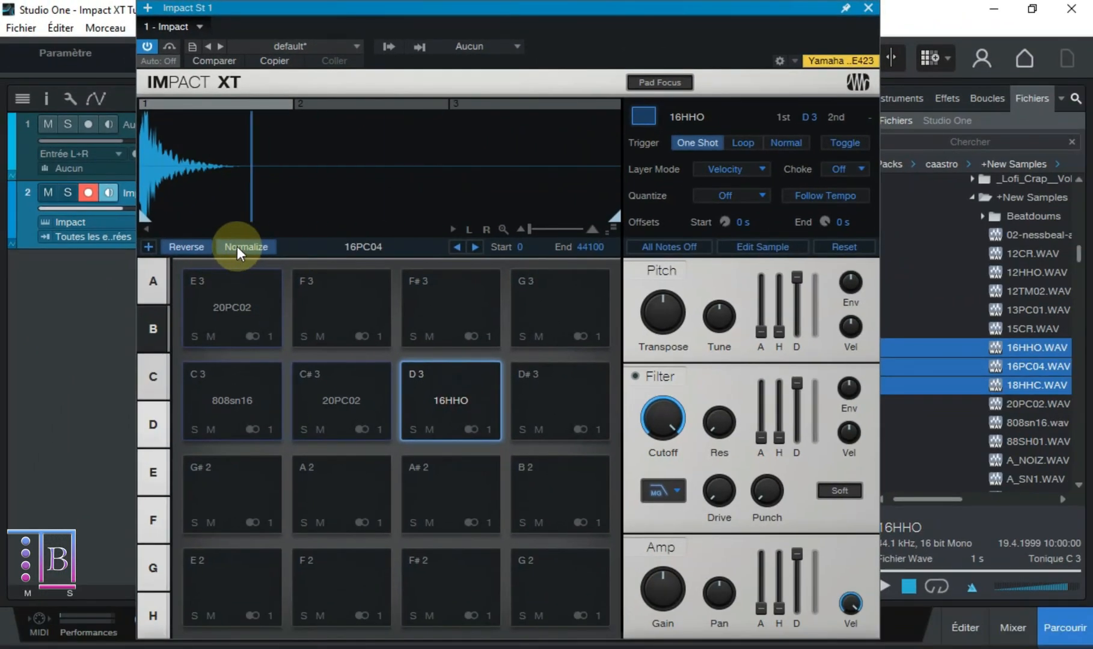
{"action": "left_click", "coordinate": [143, 410]}
{"action": "left_click", "coordinate": [592, 631]}
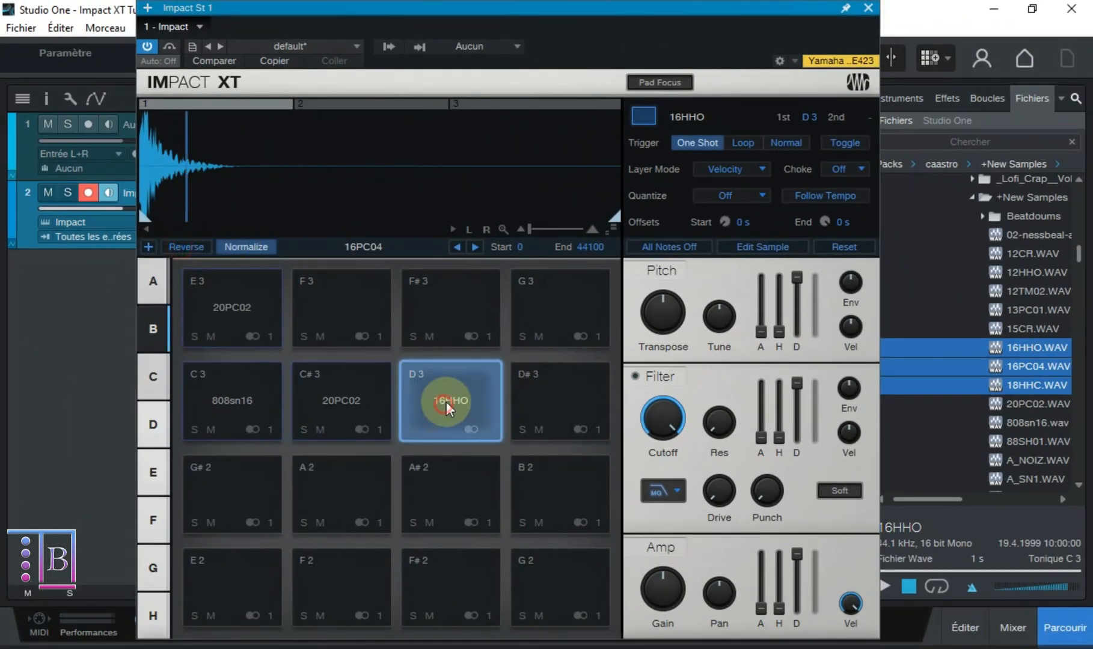
- Advance the D 3 pad's first layer through the folder's samples up to 88SH01, auditioning them along the way
{"action": "left_click", "coordinate": [475, 246]}
{"action": "left_click", "coordinate": [471, 384]}
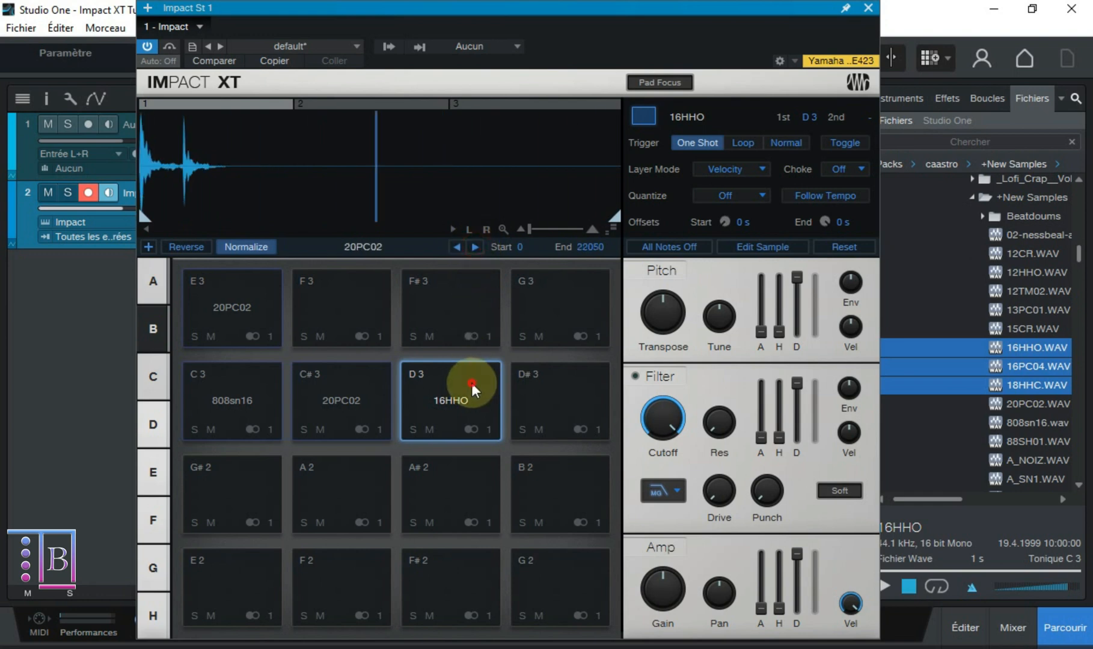
{"action": "left_click", "coordinate": [477, 248]}
{"action": "left_click", "coordinate": [475, 247]}
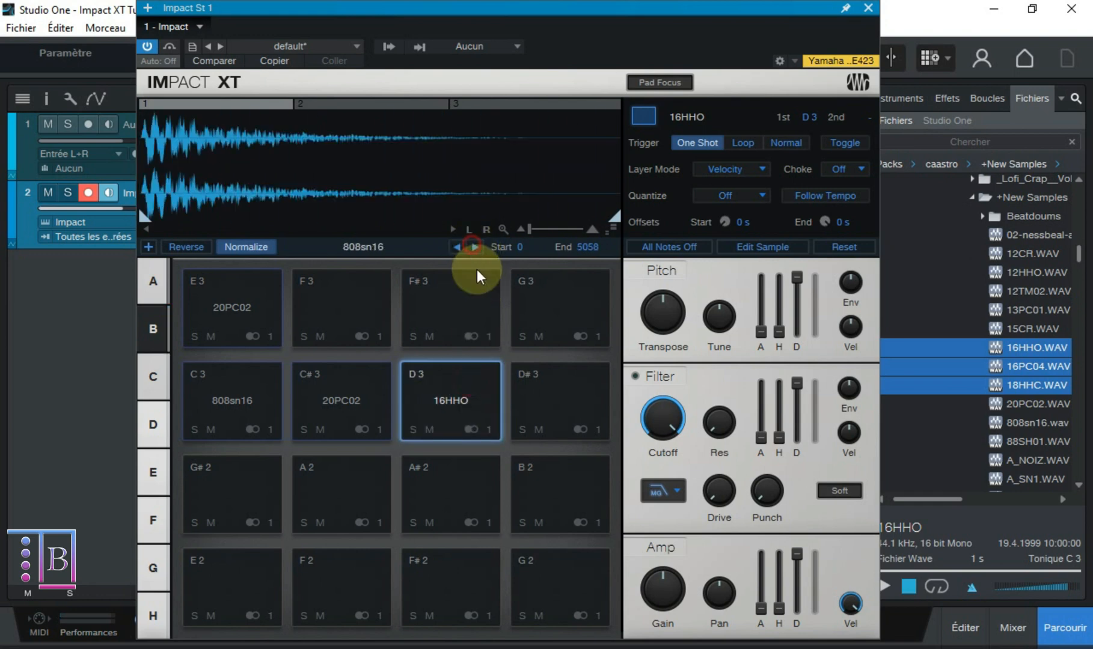
{"action": "left_click", "coordinate": [467, 375]}
{"action": "left_click", "coordinate": [475, 248]}
{"action": "left_click", "coordinate": [472, 391]}
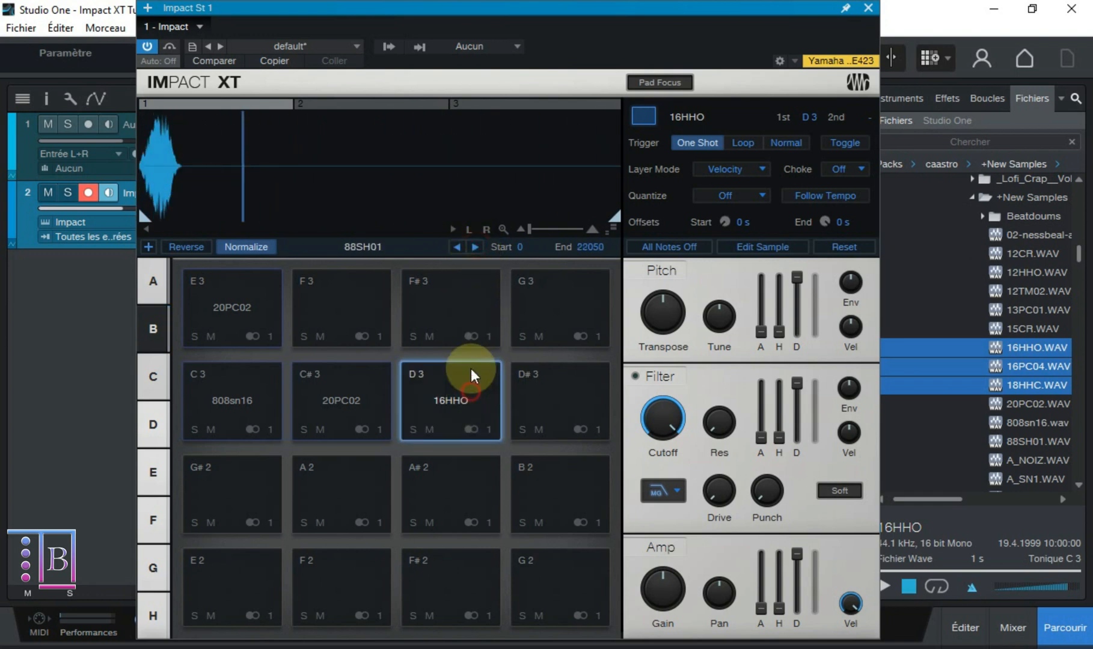
- Load the previous folder sample, 808sn16, into the D 3 pad's first layer and set its start to 3
{"action": "left_click", "coordinate": [457, 248]}
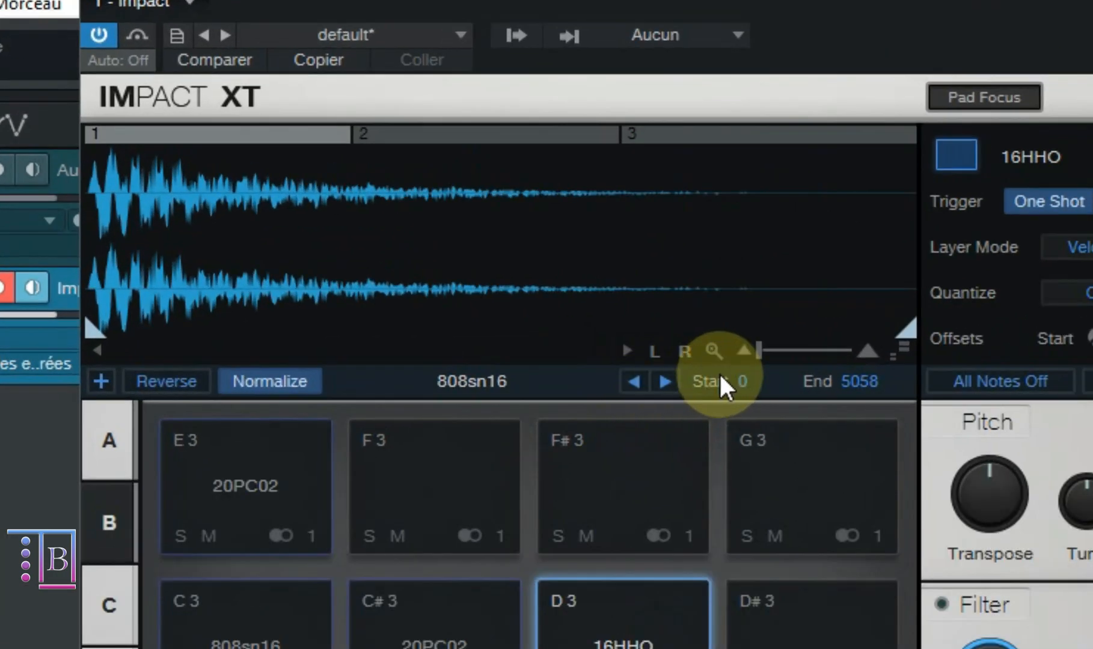
{"action": "left_click", "coordinate": [518, 247]}
{"action": "mouse_move", "coordinate": [744, 391]}
{"action": "left_mouse_down"}
{"action": "mouse_move", "coordinate": [987, 391]}
{"action": "mouse_move", "coordinate": [1070, 372]}
{"action": "mouse_move", "coordinate": [1007, 398]}
{"action": "mouse_move", "coordinate": [1031, 455]}
{"action": "mouse_move", "coordinate": [781, 367]}
{"action": "left_mouse_up"}
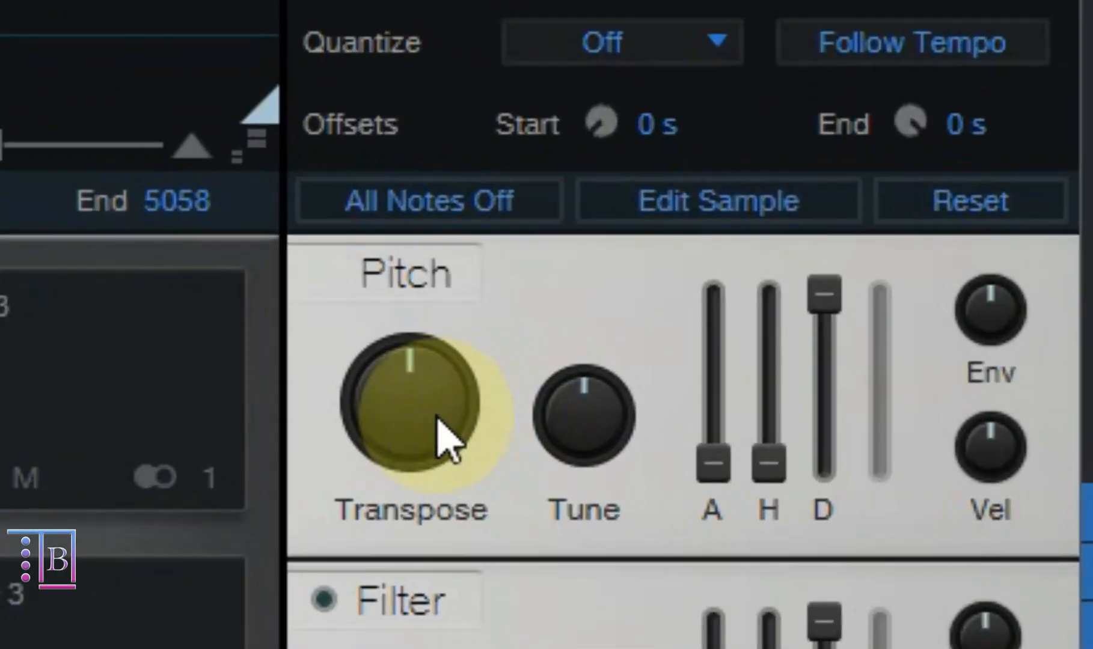
- Try raising the D 3 sample's Transpose in stages, audition the pad, and reset Transpose to its default
{"action": "left_click_drag", "start_coordinate": [672, 323], "coordinate": [685, 245]}
{"action": "left_click", "coordinate": [409, 431]}
{"action": "left_click", "coordinate": [449, 401]}
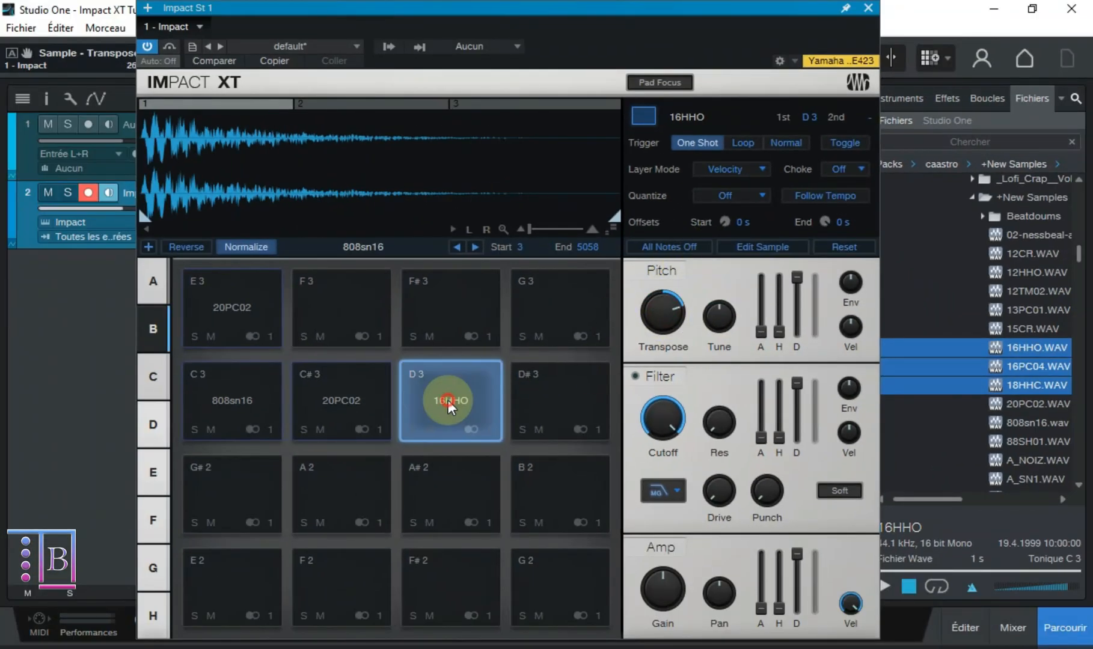
{"action": "left_click_drag", "start_coordinate": [657, 305], "coordinate": [657, 193]}
{"action": "left_click", "coordinate": [451, 389]}
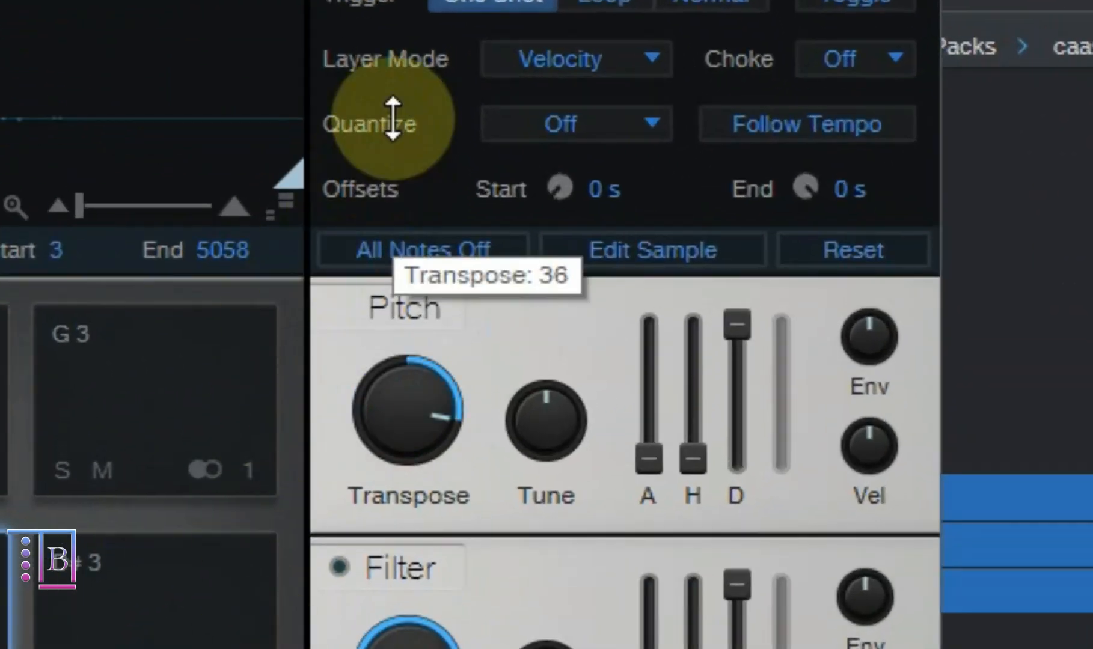
{"action": "left_click_drag", "start_coordinate": [392, 119], "coordinate": [452, 12]}
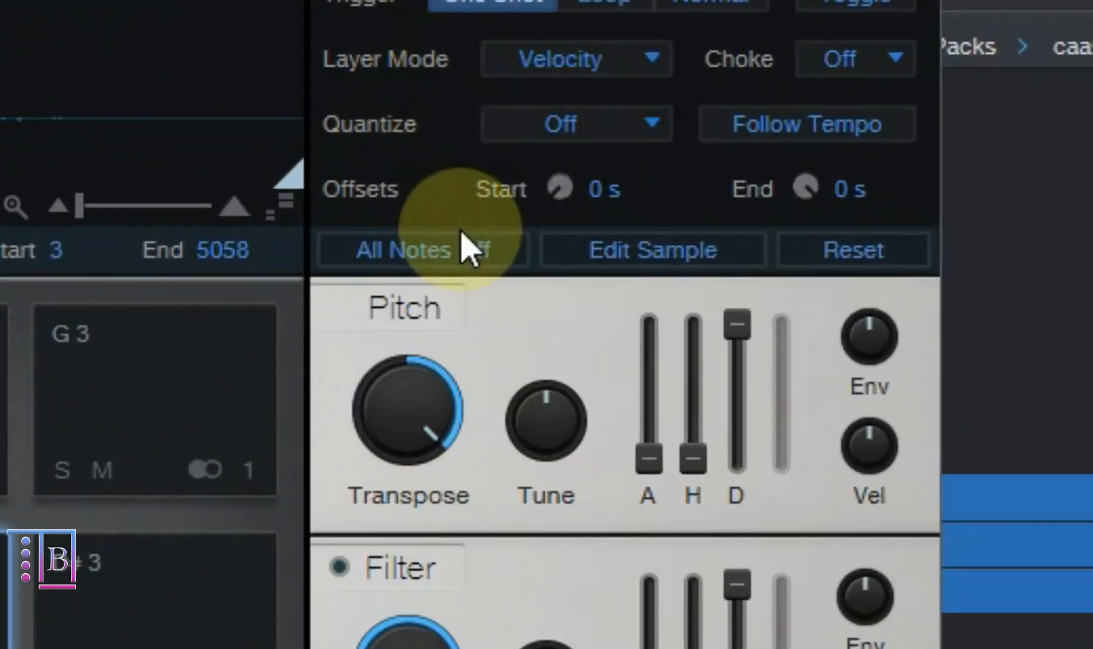
{"action": "double_click", "coordinate": [373, 396]}
- Try Tune values of 3 and 100 cents on the D 3 sample, audition the pad, and return Tune to 0
{"action": "left_click", "coordinate": [542, 431]}
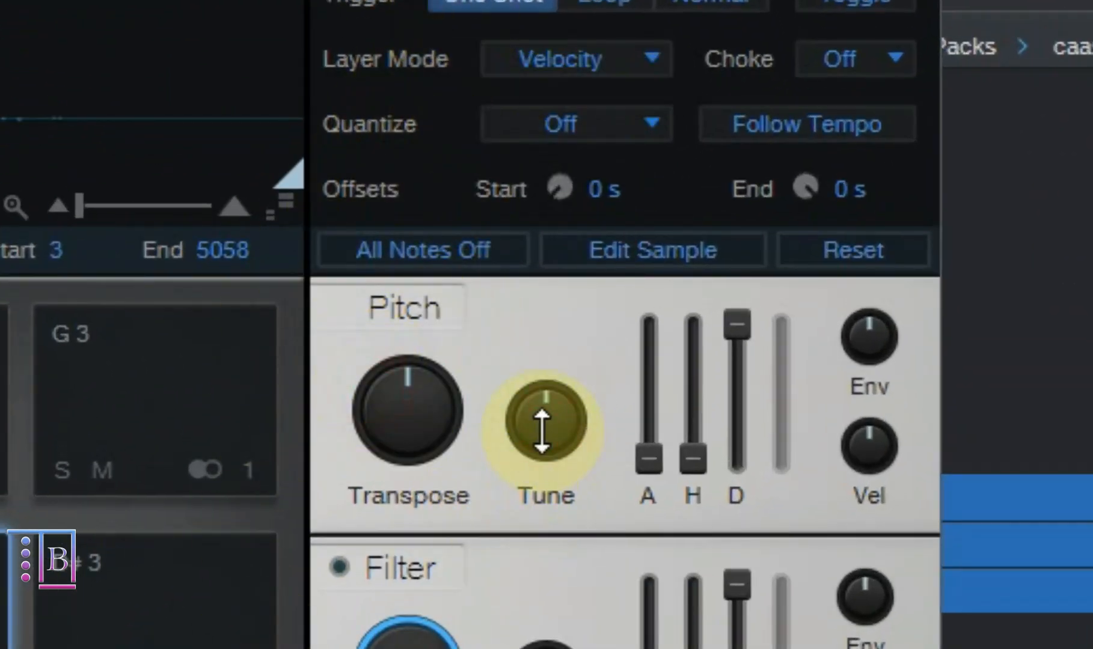
{"action": "left_click_drag", "start_coordinate": [542, 431], "coordinate": [562, 394]}
{"action": "left_click", "coordinate": [344, 428]}
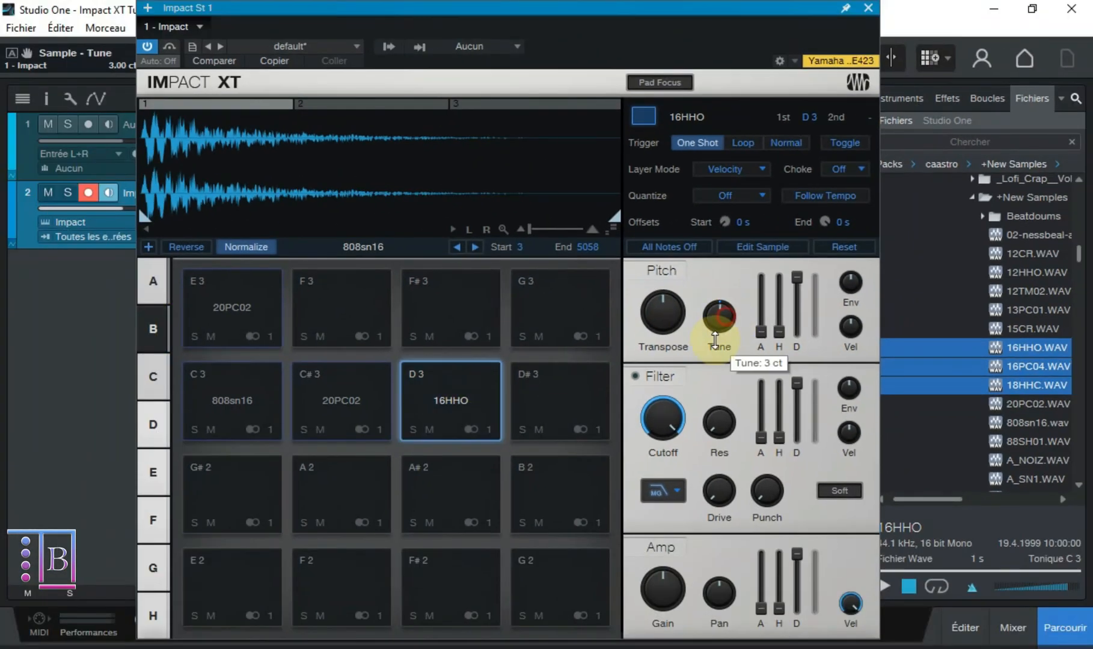
{"action": "left_click_drag", "start_coordinate": [715, 339], "coordinate": [452, 394]}
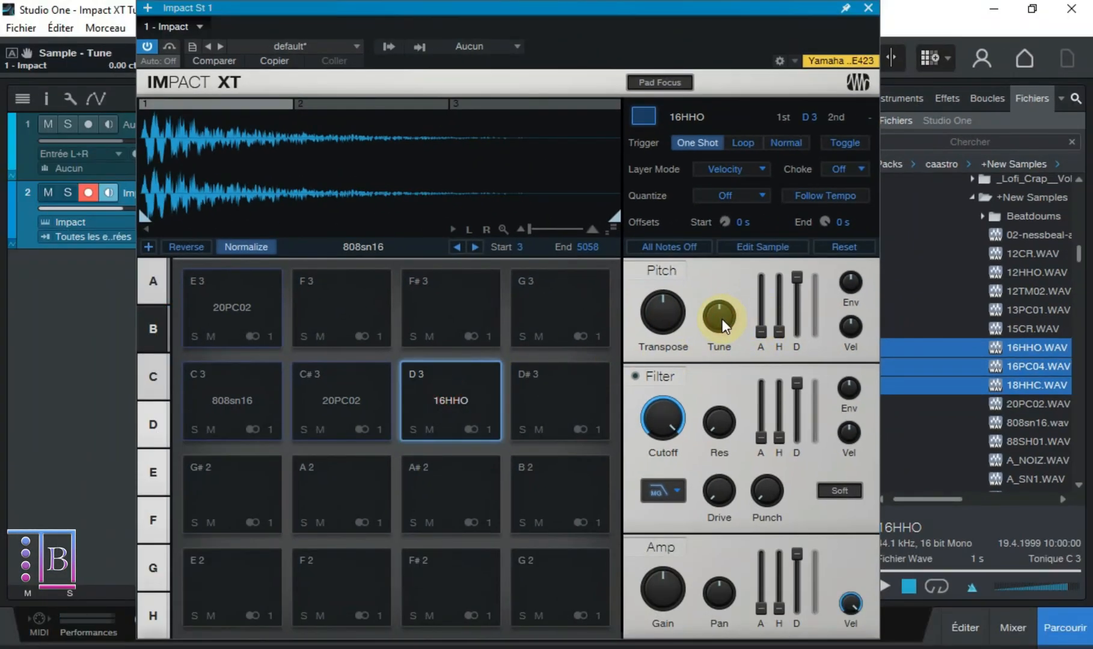
{"action": "left_click_drag", "start_coordinate": [723, 326], "coordinate": [685, 415]}
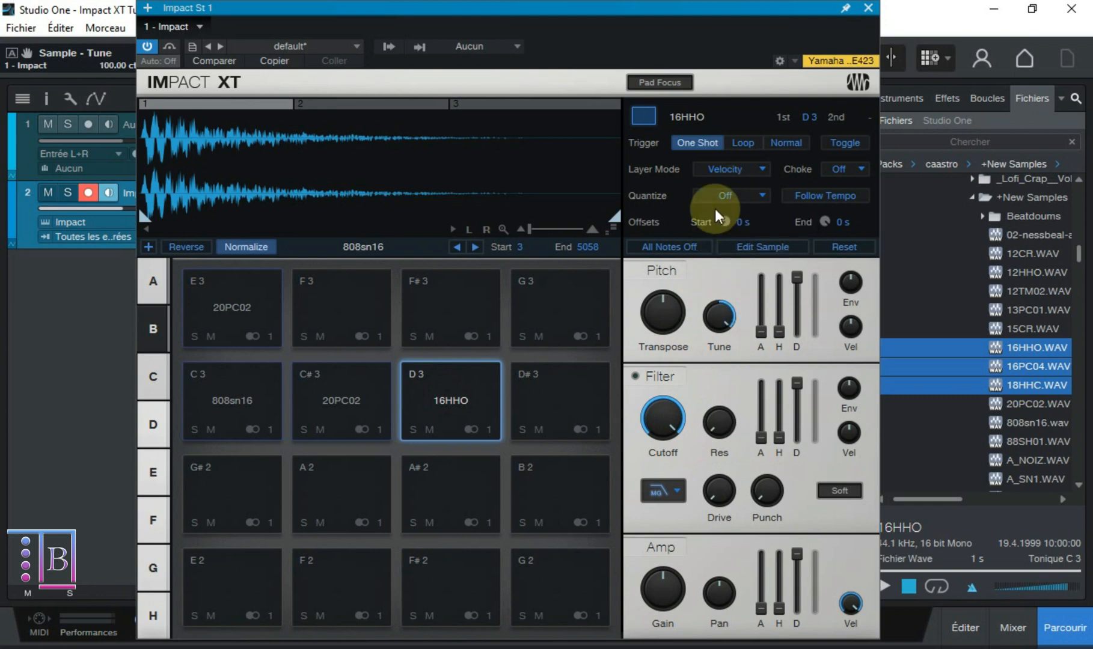
{"action": "left_click", "coordinate": [467, 418]}
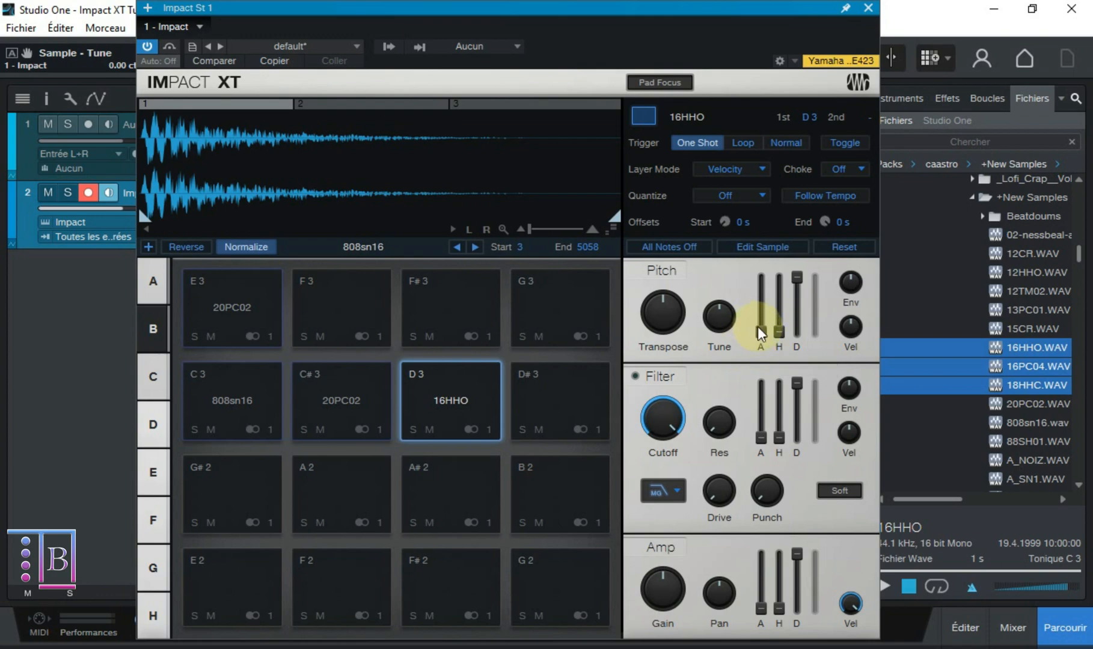
- Try other Attack, Hold and Decay settings on the D 3 sample's pitch envelope and return each to its default
{"action": "mouse_move", "coordinate": [758, 331]}
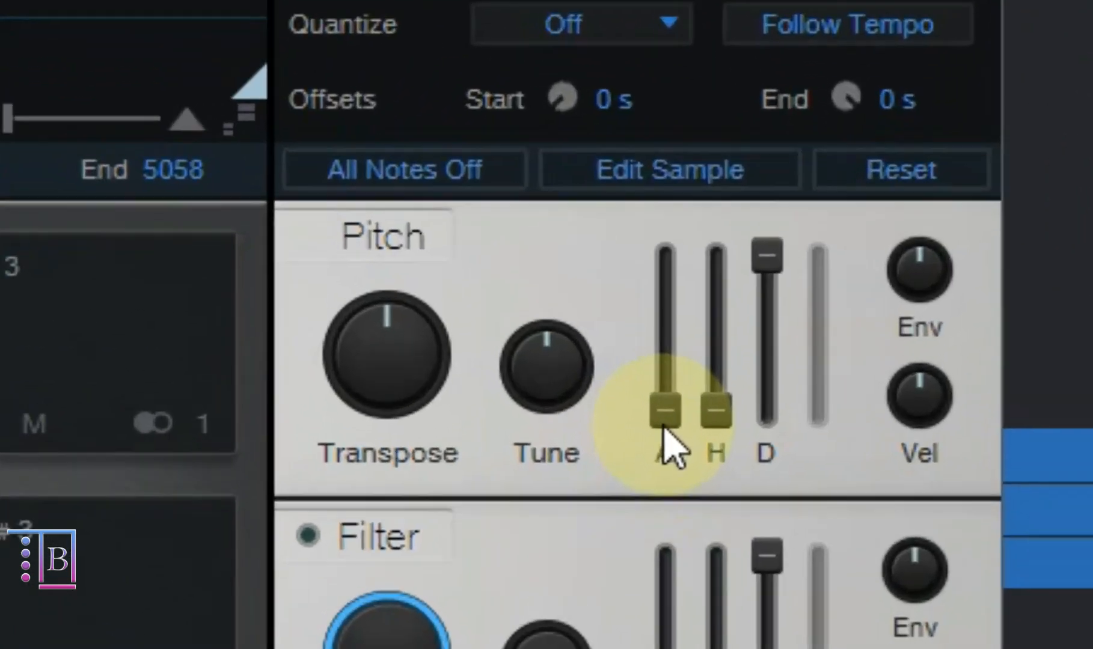
{"action": "left_click_drag", "start_coordinate": [758, 337], "coordinate": [762, 265]}
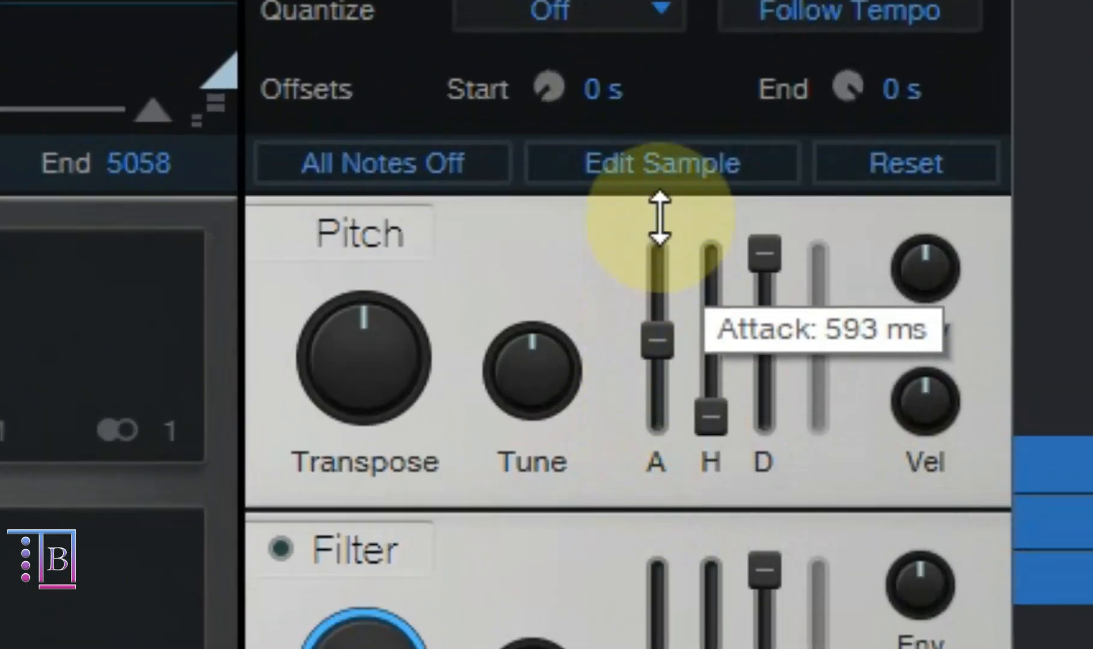
{"action": "left_click_drag", "start_coordinate": [660, 217], "coordinate": [686, 18]}
{"action": "left_click", "coordinate": [655, 269], "text": "ctrl"}
{"action": "left_click_drag", "start_coordinate": [704, 423], "coordinate": [742, 526]}
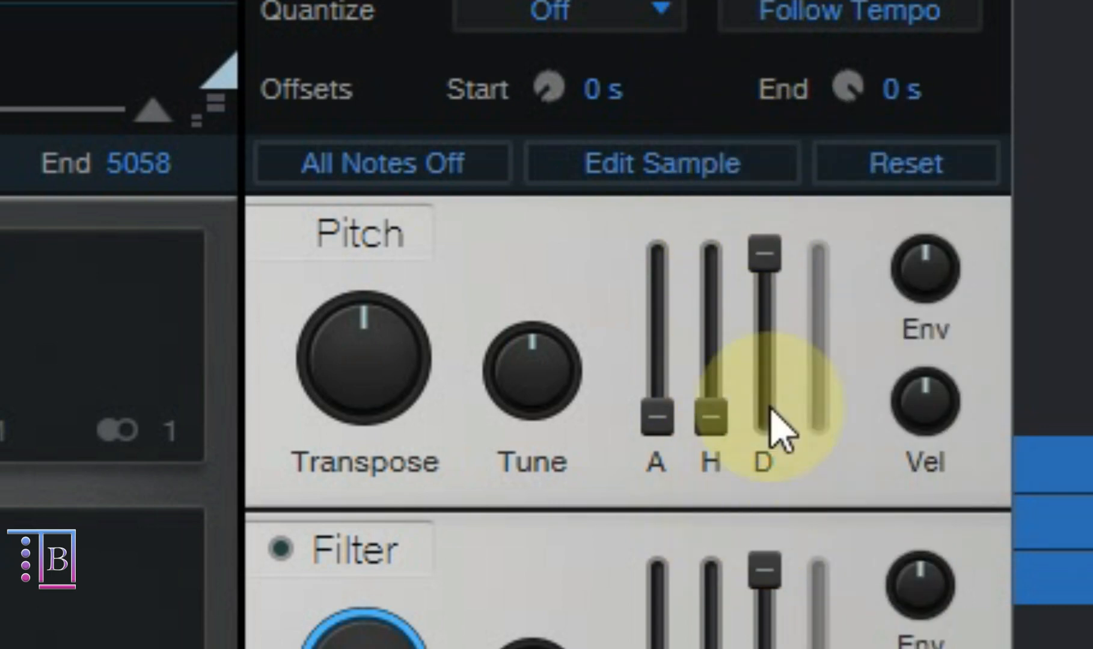
{"action": "left_click_drag", "start_coordinate": [767, 274], "coordinate": [769, 216]}
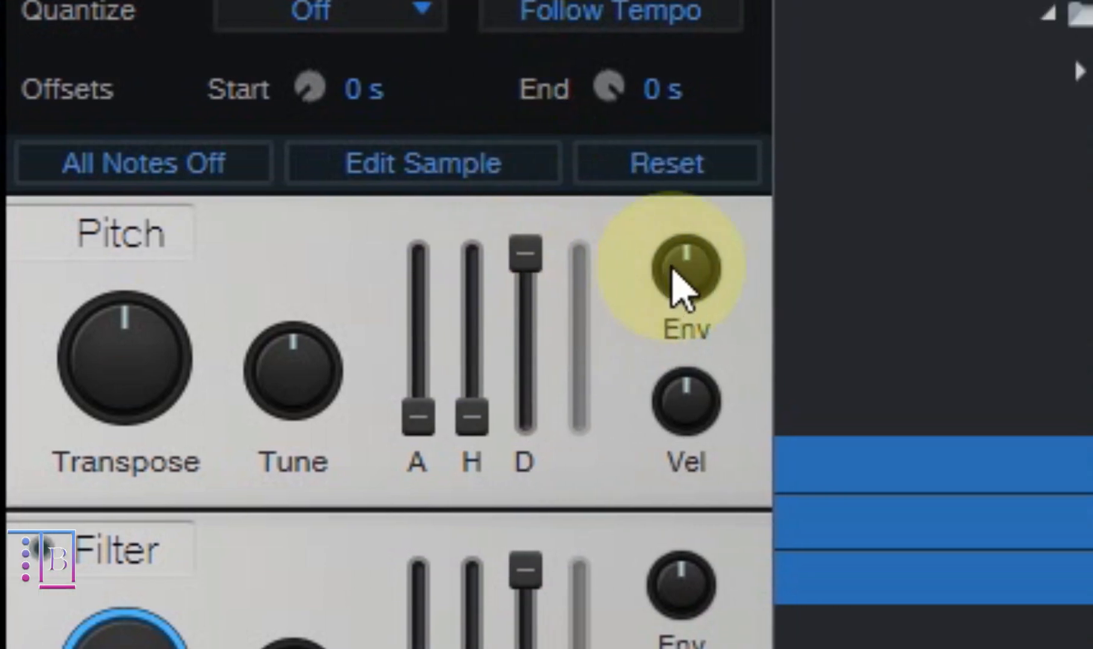
- Try pitch envelope amounts of -2 oct 0.48 st, 0.96 st and 4 oct, auditioning the D 3 pad, and reset to 0.00 st
{"action": "left_click_drag", "start_coordinate": [673, 272], "coordinate": [658, 354]}
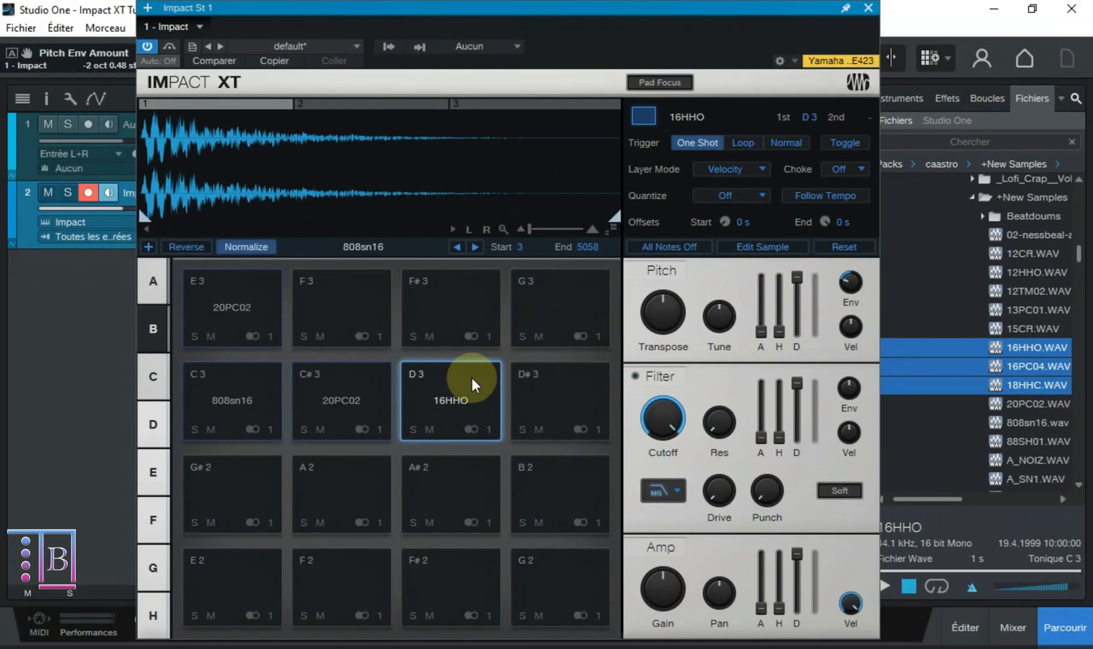
{"action": "left_click", "coordinate": [471, 385]}
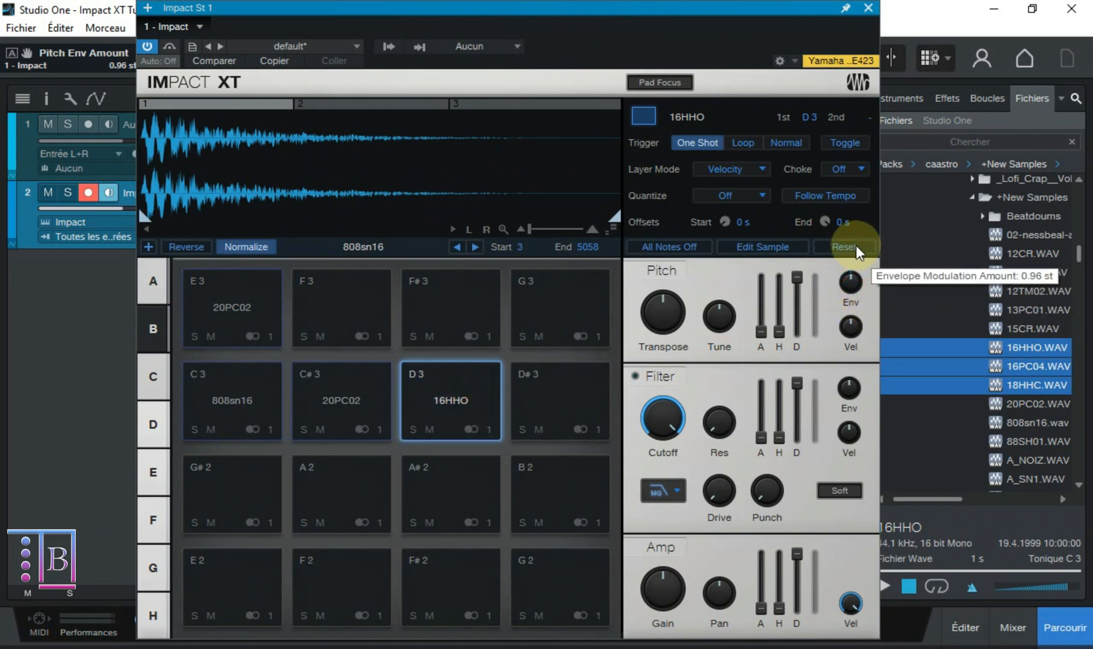
{"action": "left_click_drag", "start_coordinate": [850, 282], "coordinate": [864, 161]}
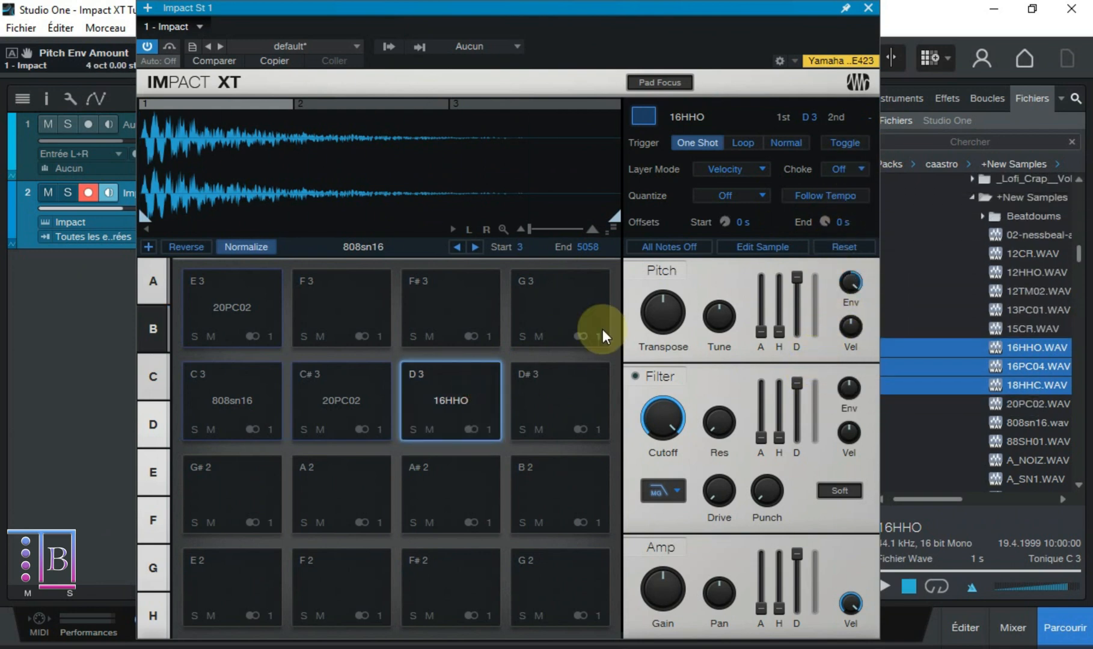
{"action": "left_click", "coordinate": [465, 390]}
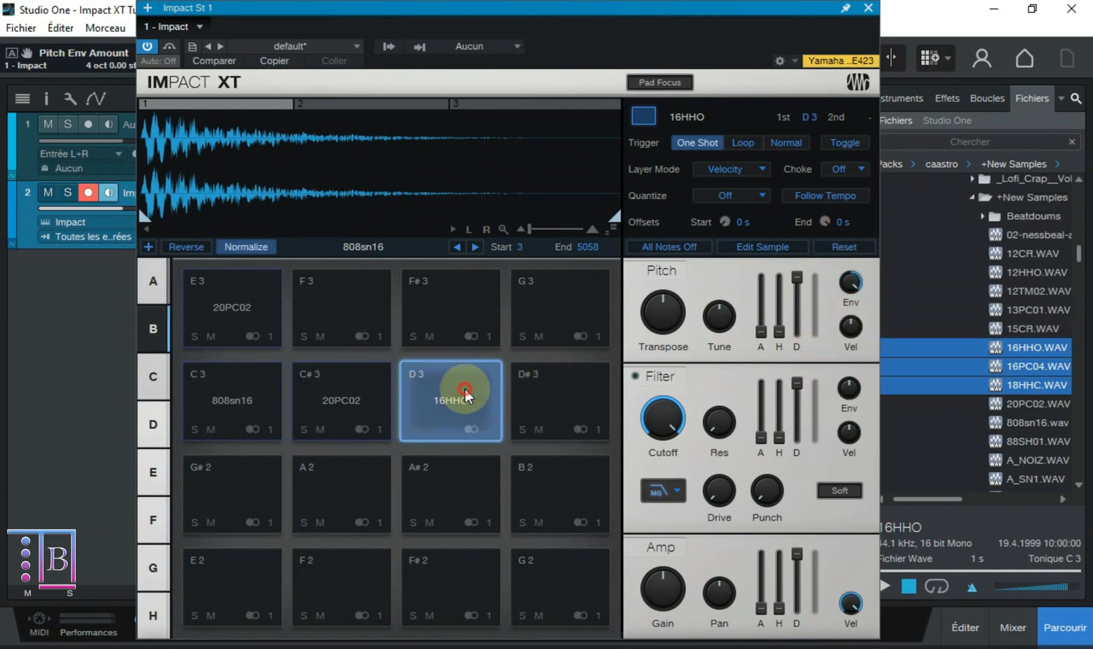
{"action": "left_click_drag", "start_coordinate": [849, 284], "coordinate": [852, 266]}
{"action": "double_click", "coordinate": [851, 282]}
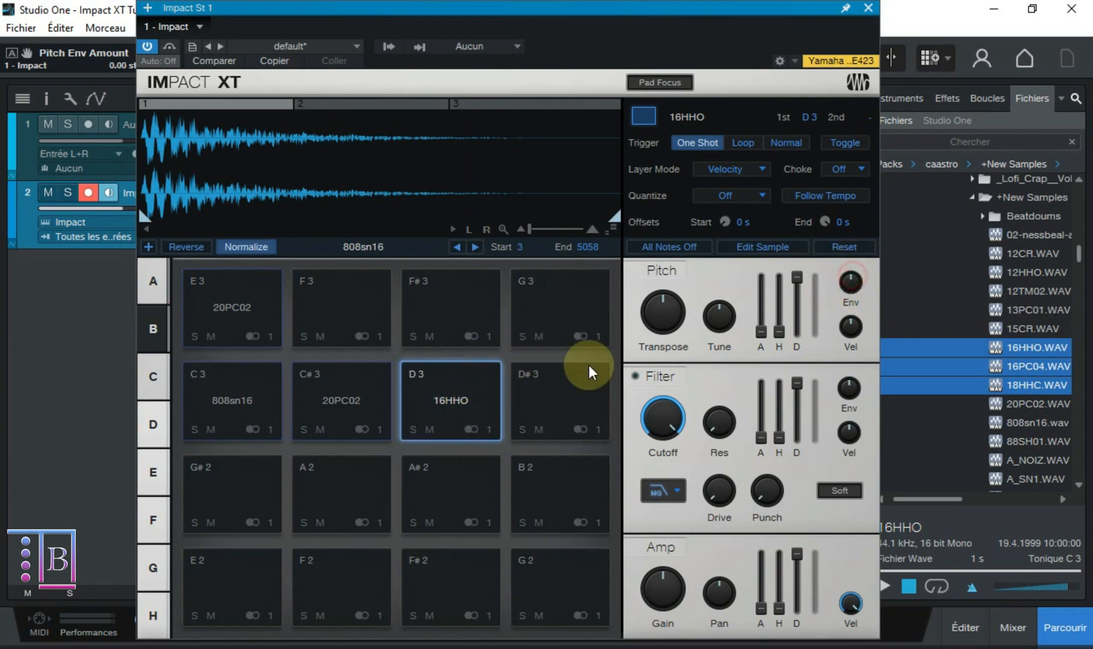
{"action": "left_click", "coordinate": [481, 400]}
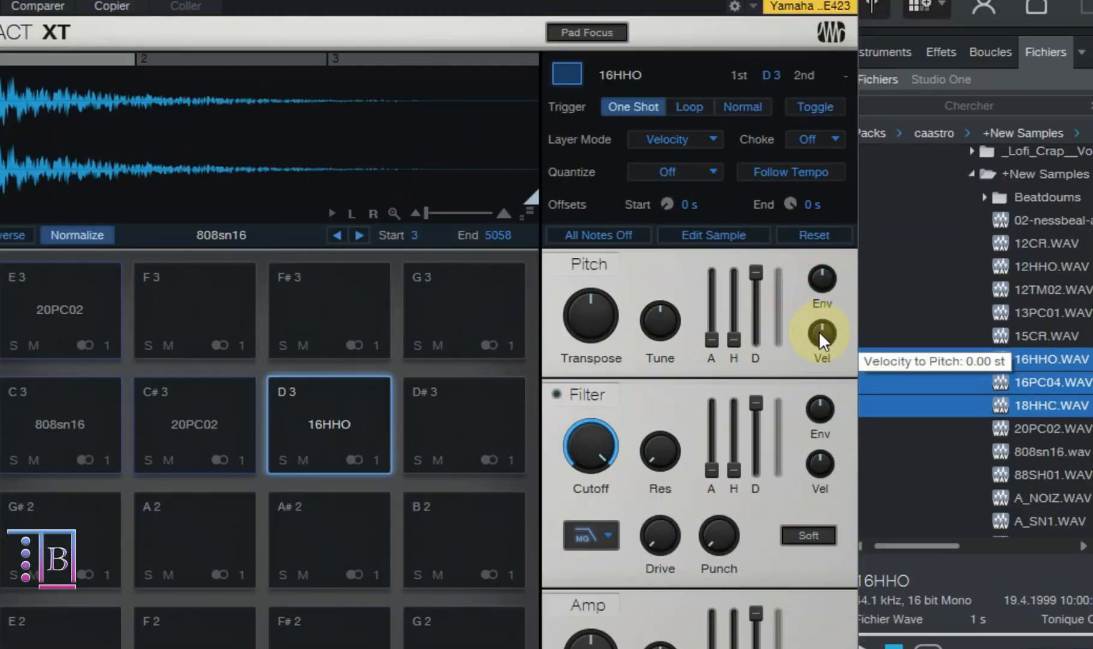
- Audition the D 3 pad with raised Velocity to Pitch amounts, reset the amount to zero, and activate the filter
{"action": "left_click_drag", "start_coordinate": [850, 326], "coordinate": [850, 282]}
{"action": "left_click", "coordinate": [459, 388]}
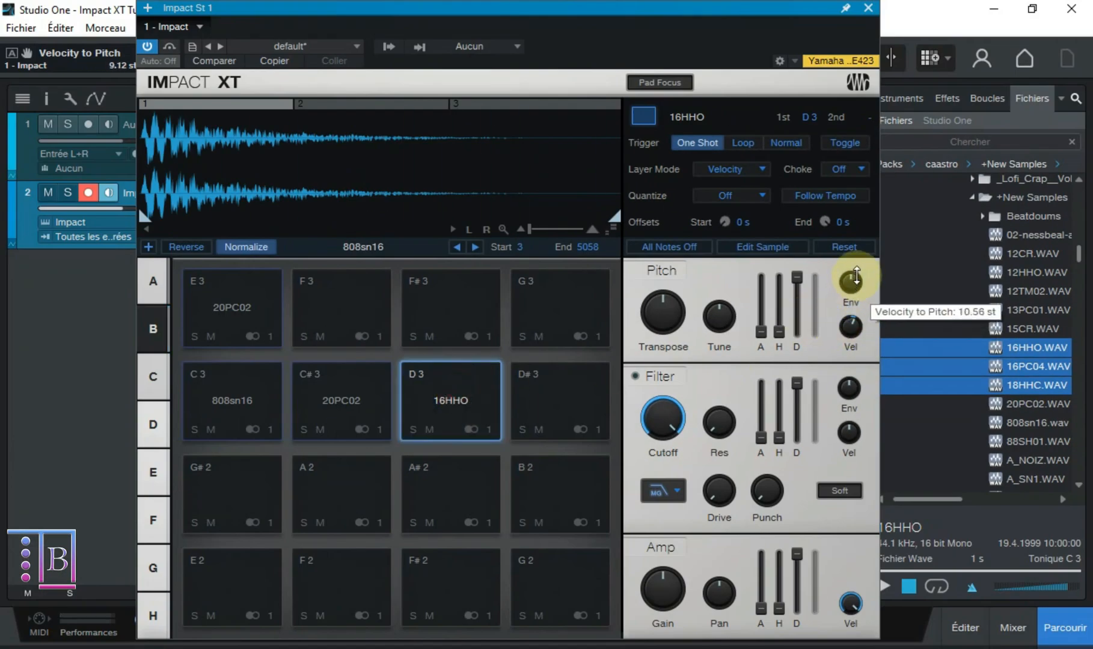
{"action": "left_click", "coordinate": [459, 391]}
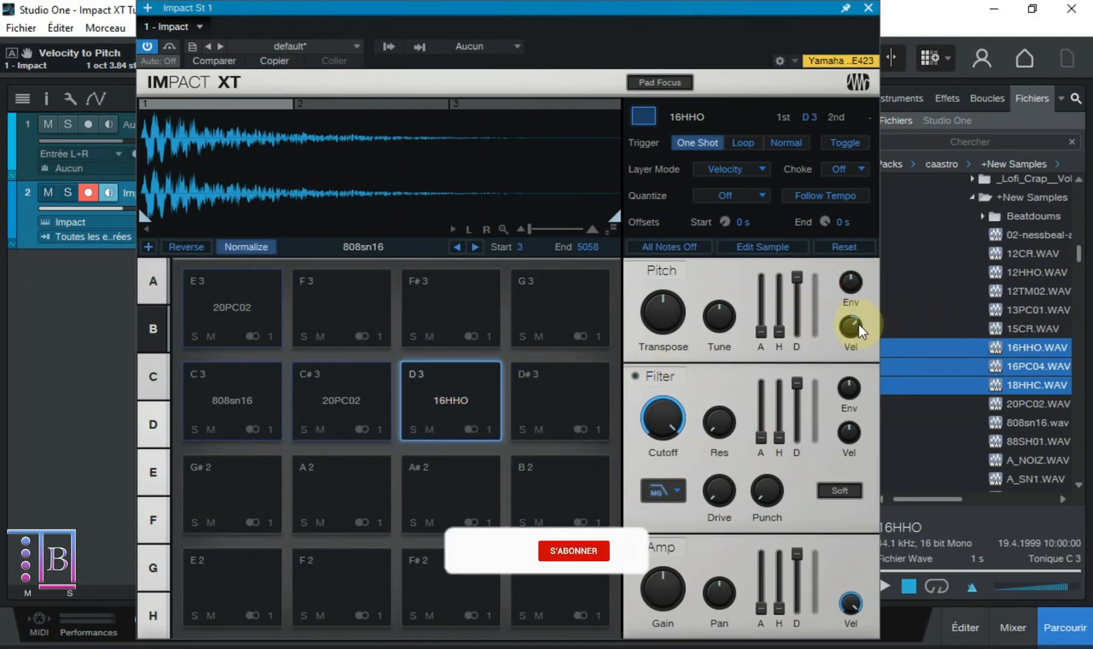
{"action": "left_click_drag", "start_coordinate": [854, 328], "coordinate": [869, 153]}
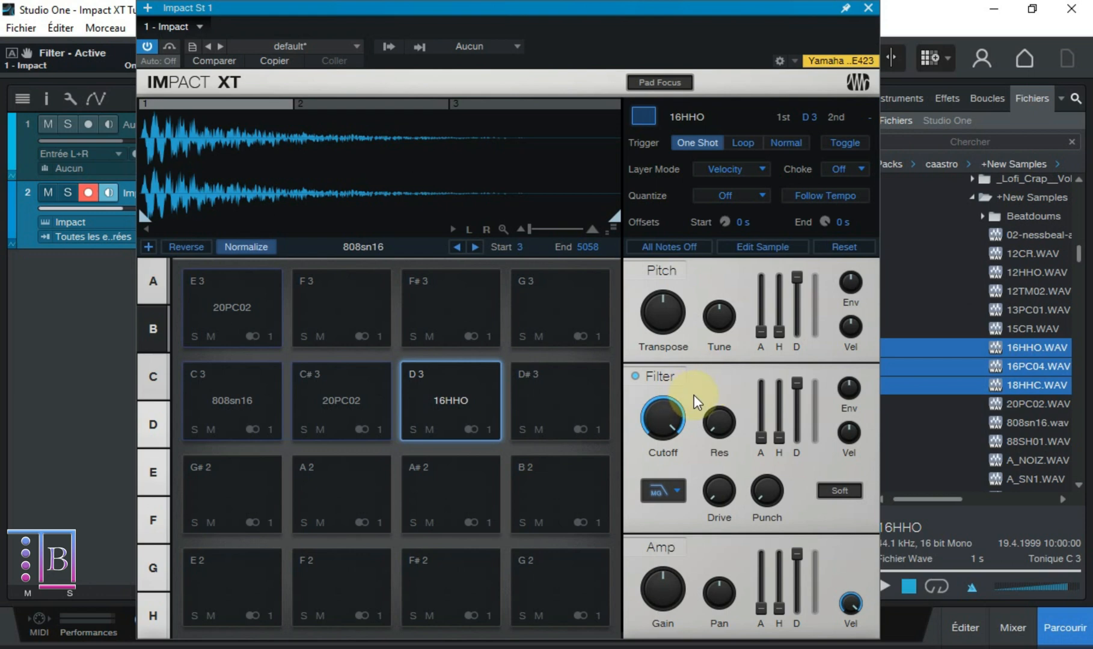
- Try other filter Cutoff settings while auditioning the D 3 pad, and return Cutoff to 20.00 kHz
{"action": "left_click_drag", "start_coordinate": [640, 406], "coordinate": [671, 318]}
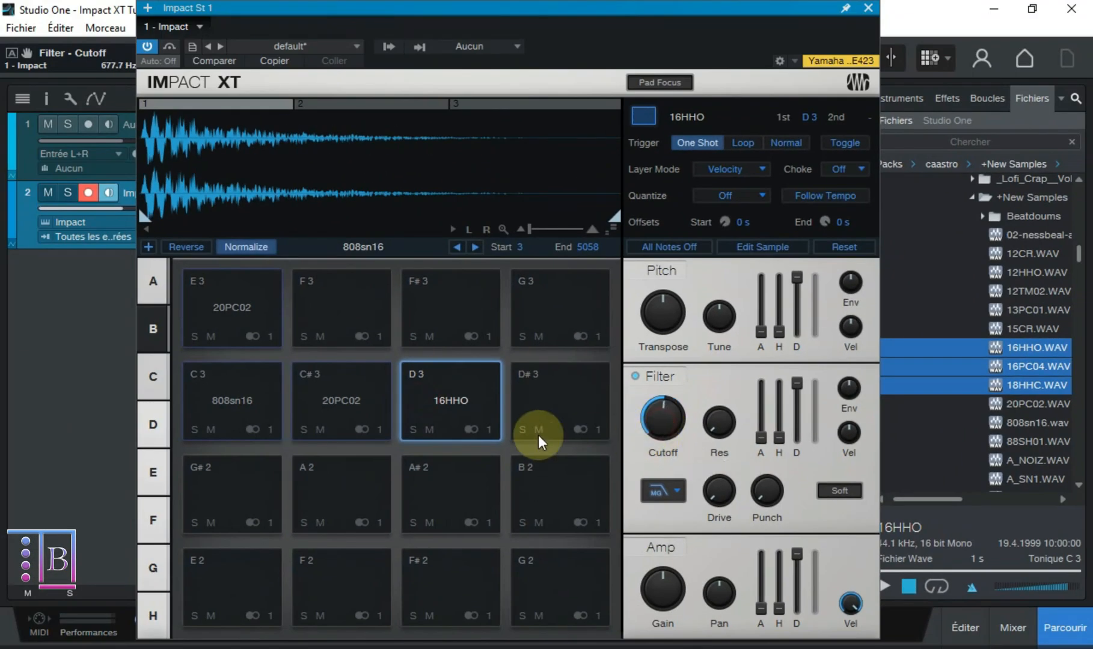
{"action": "left_click", "coordinate": [472, 428]}
{"action": "left_click", "coordinate": [445, 400]}
{"action": "left_click", "coordinate": [464, 400]}
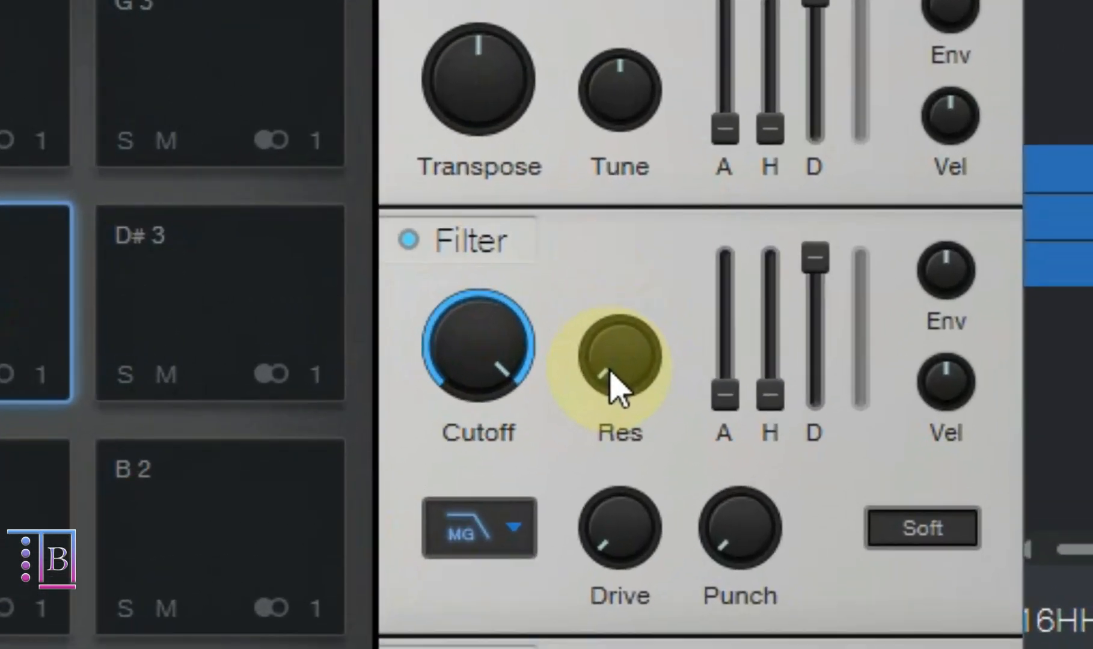
- Try raising the filter Resonance in stages to 46% and 100%, auditioning the D 3 pad, and reset Resonance
{"action": "left_click_drag", "start_coordinate": [610, 370], "coordinate": [583, 271]}
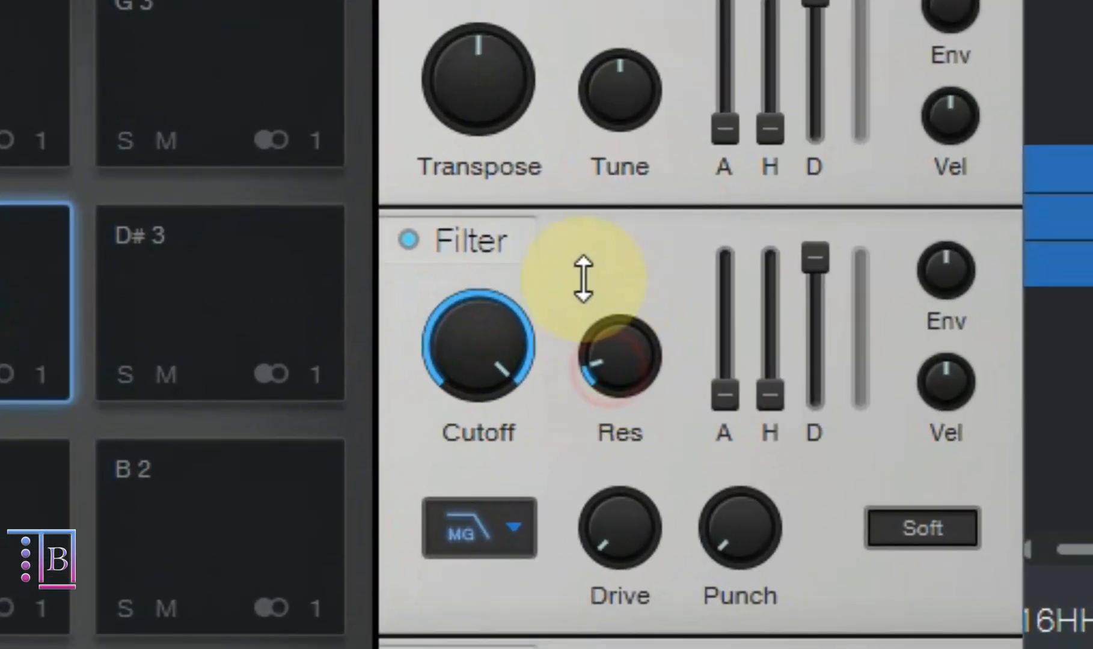
{"action": "left_click", "coordinate": [36, 316]}
{"action": "left_click_drag", "start_coordinate": [615, 361], "coordinate": [577, 233]}
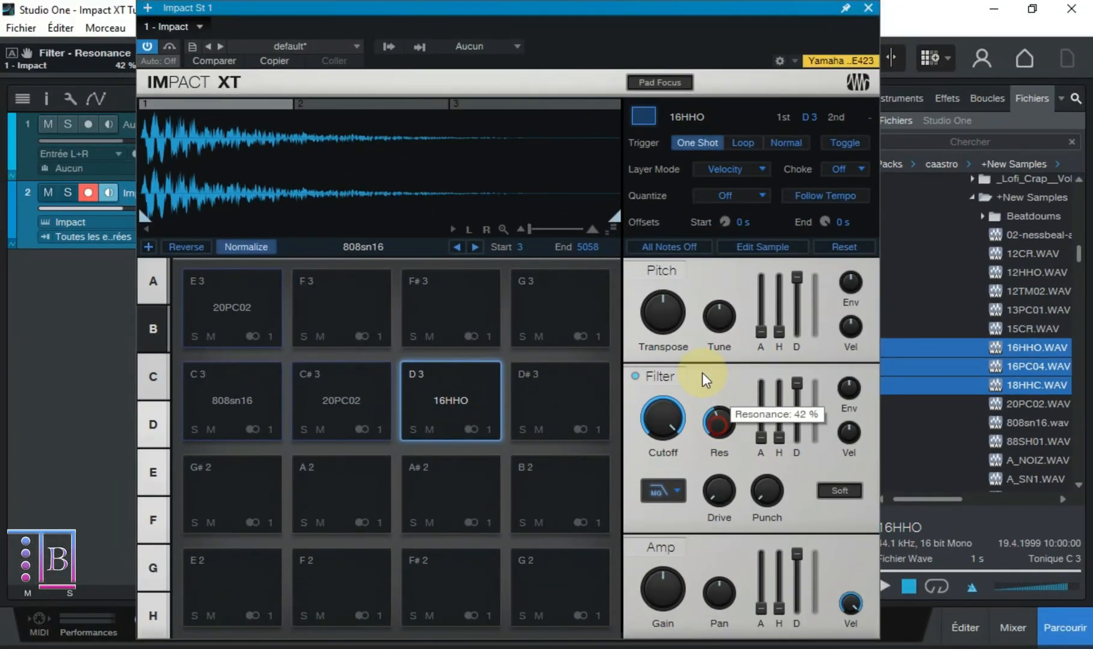
{"action": "left_click", "coordinate": [453, 406]}
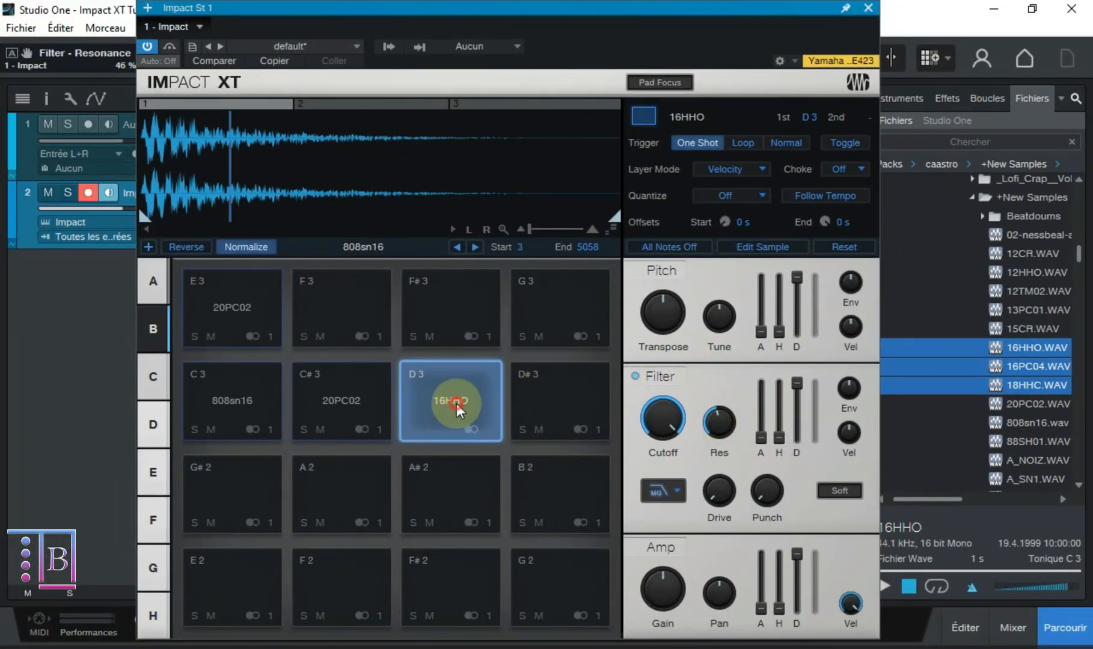
{"action": "left_click_drag", "start_coordinate": [722, 446], "coordinate": [765, 304]}
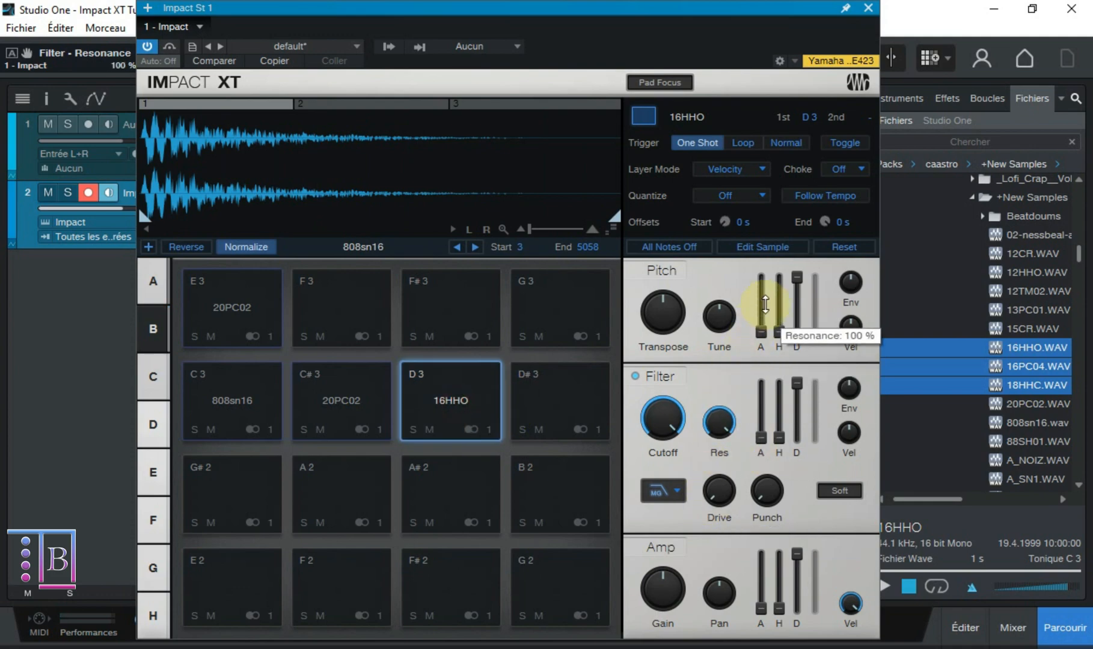
{"action": "left_click", "coordinate": [728, 425], "text": "ctrl"}
- Try a filter envelope Attack of 490 ms with Cutoff at 5.38 kHz, audition the D 3 pad, and restore both defaults
{"action": "left_click_drag", "start_coordinate": [761, 434], "coordinate": [766, 379]}
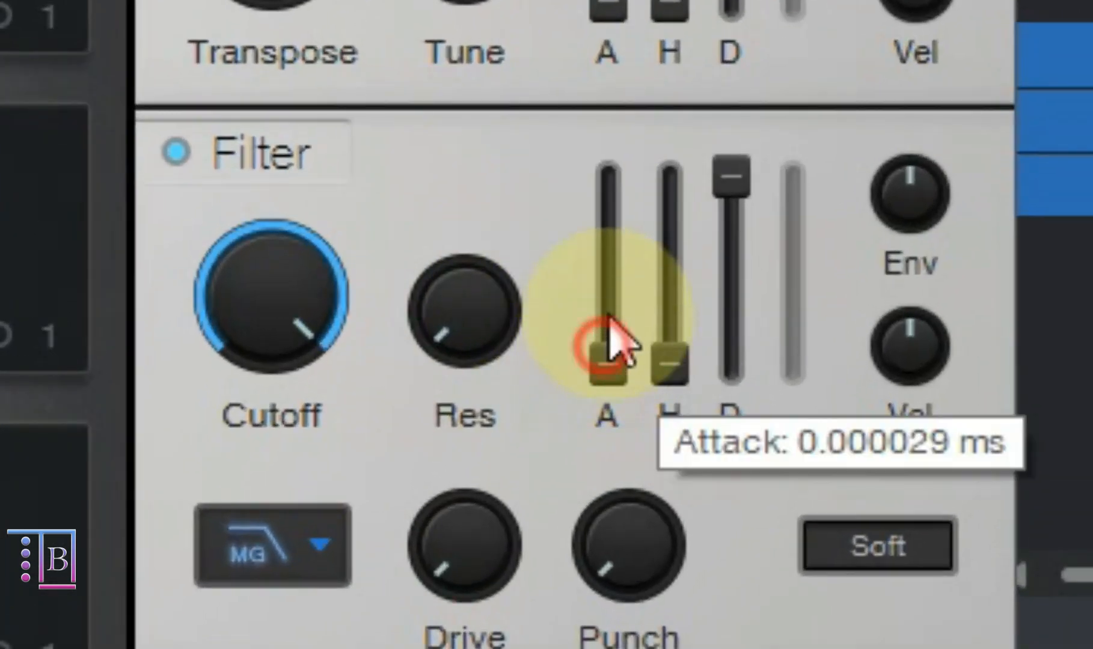
{"action": "left_click_drag", "start_coordinate": [623, 168], "coordinate": [630, 134]}
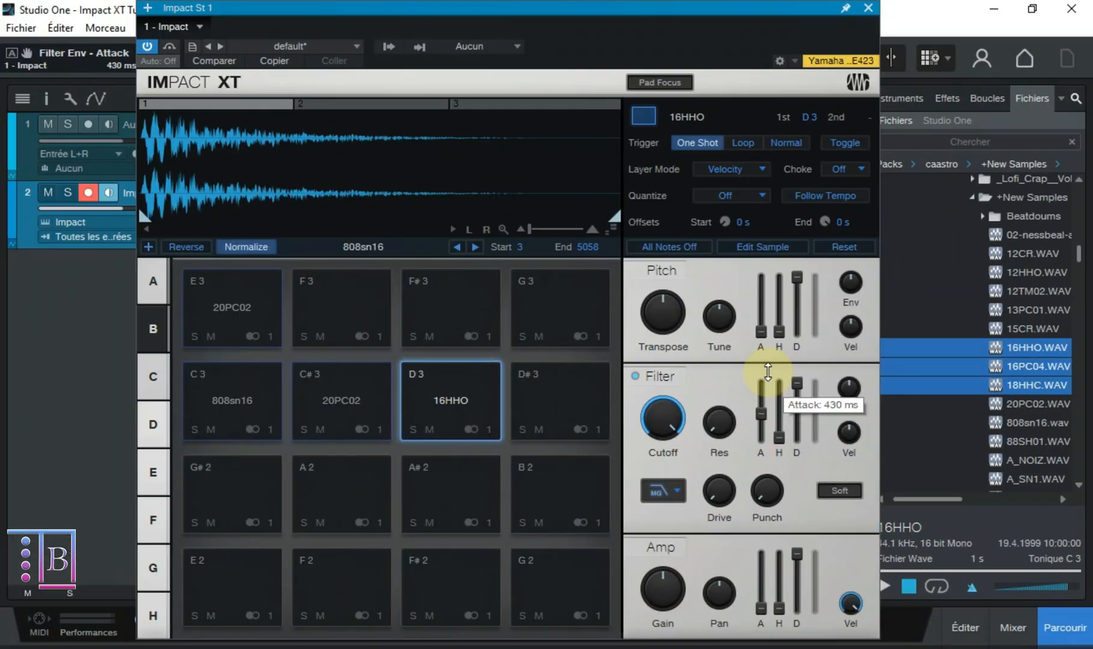
{"action": "left_click", "coordinate": [464, 398]}
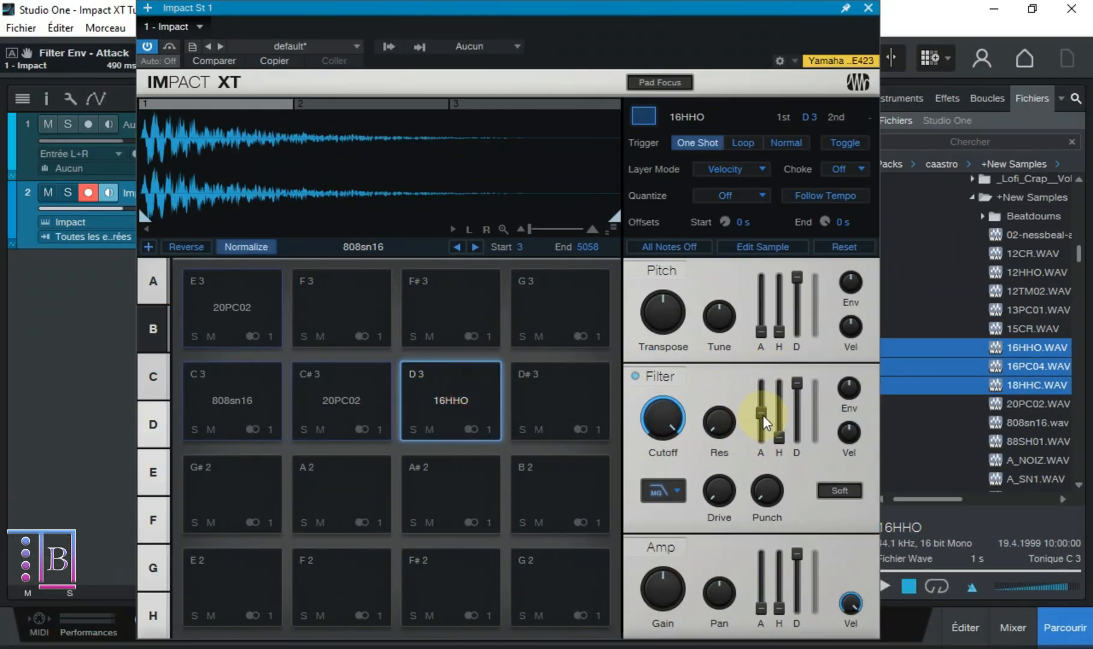
{"action": "left_click_drag", "start_coordinate": [661, 421], "coordinate": [654, 449]}
{"action": "left_click", "coordinate": [471, 400]}
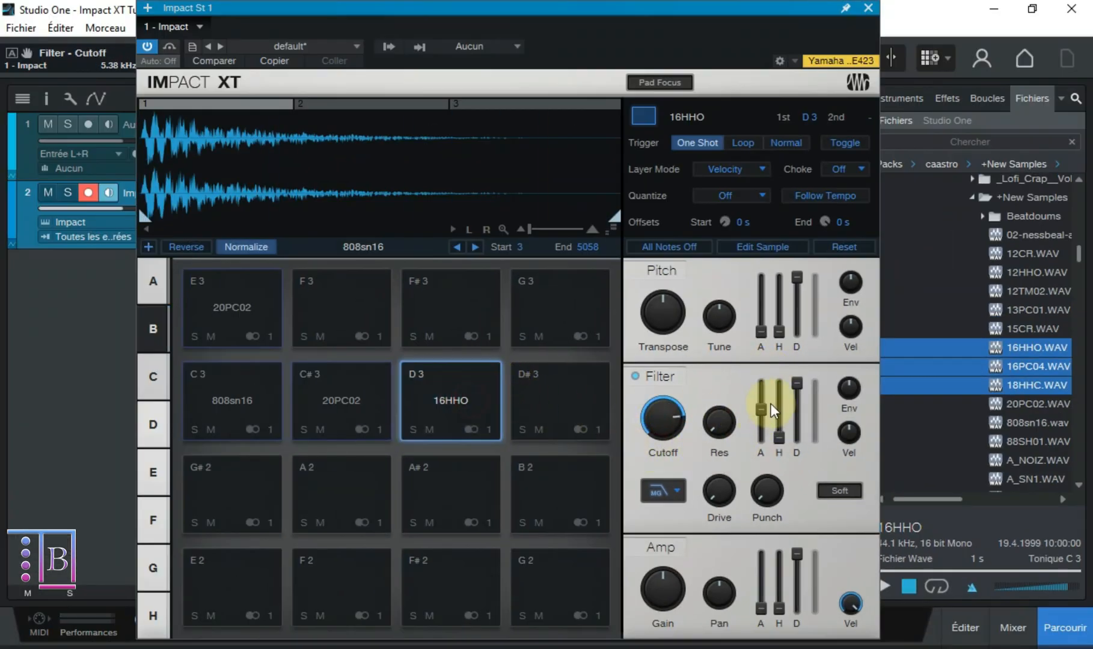
{"action": "left_click_drag", "start_coordinate": [760, 409], "coordinate": [744, 480]}
{"action": "left_click_drag", "start_coordinate": [662, 419], "coordinate": [661, 391]}
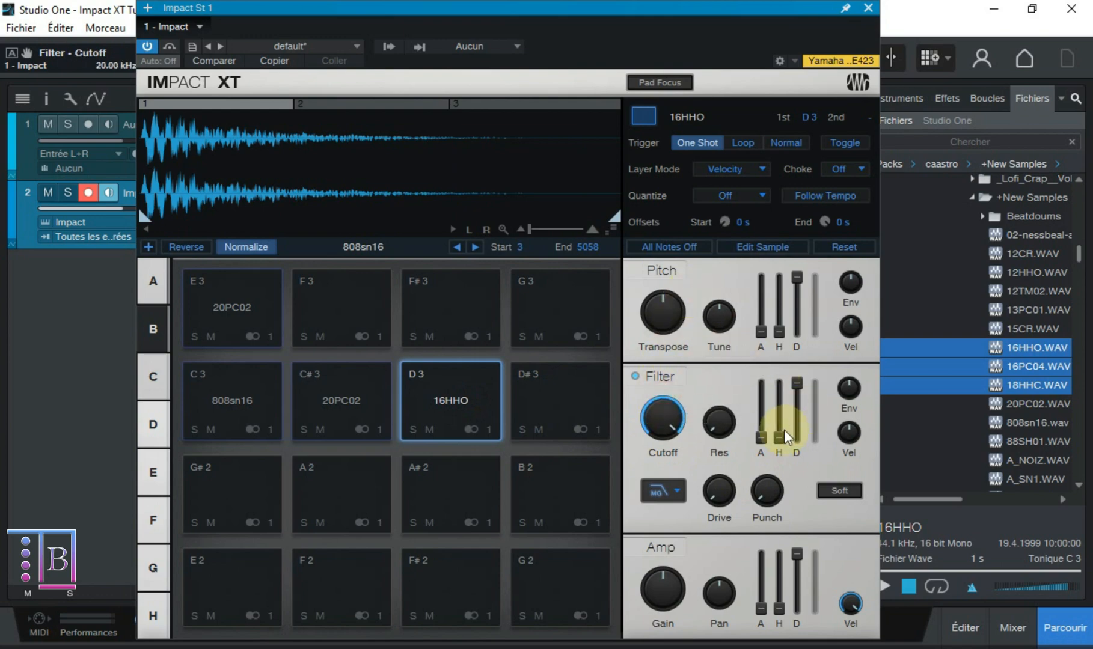
- Try other Hold and Decay settings on the filter envelope, and return Hold to minimum and Decay to 20.00 s
{"action": "mouse_move", "coordinate": [767, 446]}
{"action": "left_mouse_down"}
{"action": "mouse_move", "coordinate": [756, 366]}
{"action": "mouse_move", "coordinate": [784, 276]}
{"action": "mouse_move", "coordinate": [779, 440]}
{"action": "left_mouse_up"}
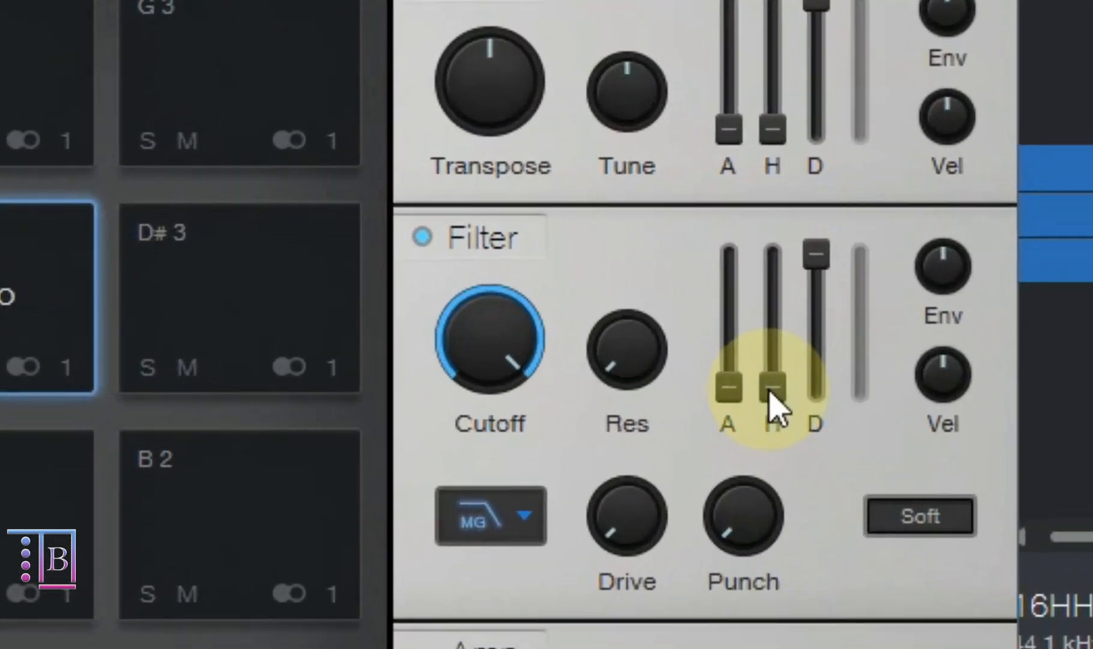
{"action": "left_click_drag", "start_coordinate": [777, 391], "coordinate": [801, 151]}
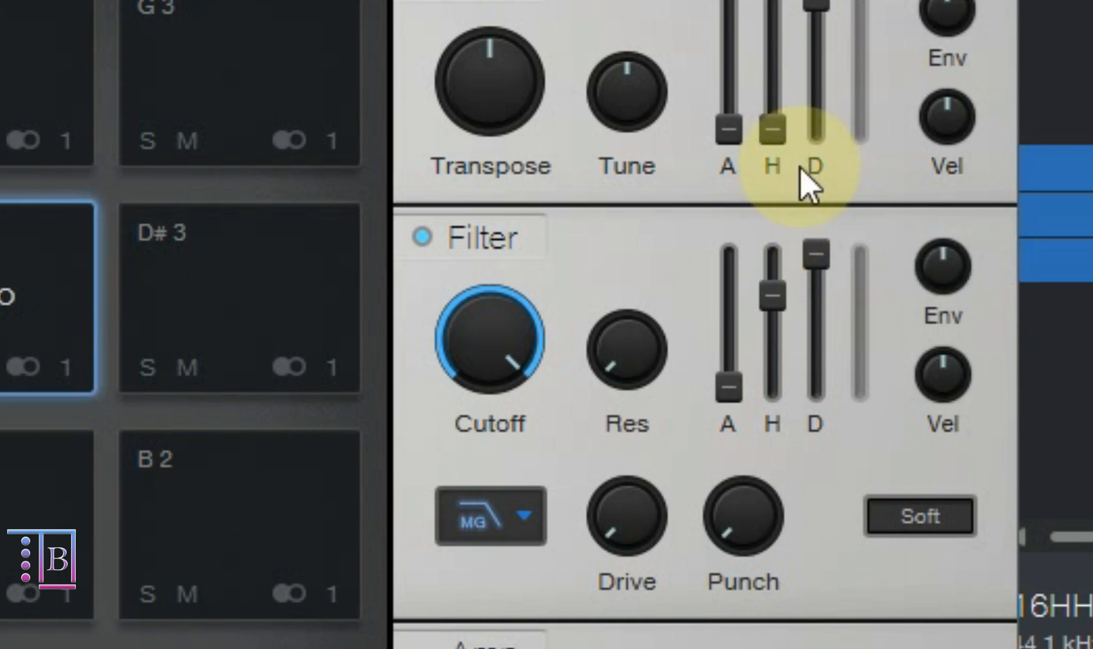
{"action": "left_click", "coordinate": [776, 298], "text": "ctrl"}
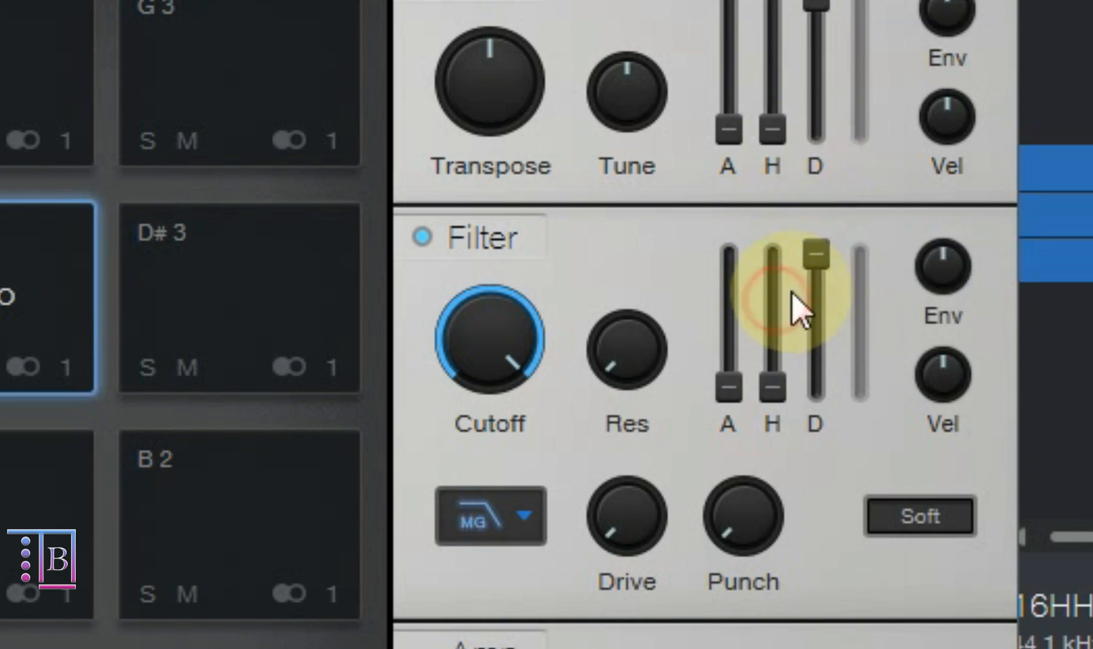
{"action": "left_click_drag", "start_coordinate": [825, 252], "coordinate": [813, 314]}
{"action": "left_click_drag", "start_coordinate": [713, 316], "coordinate": [714, 543]}
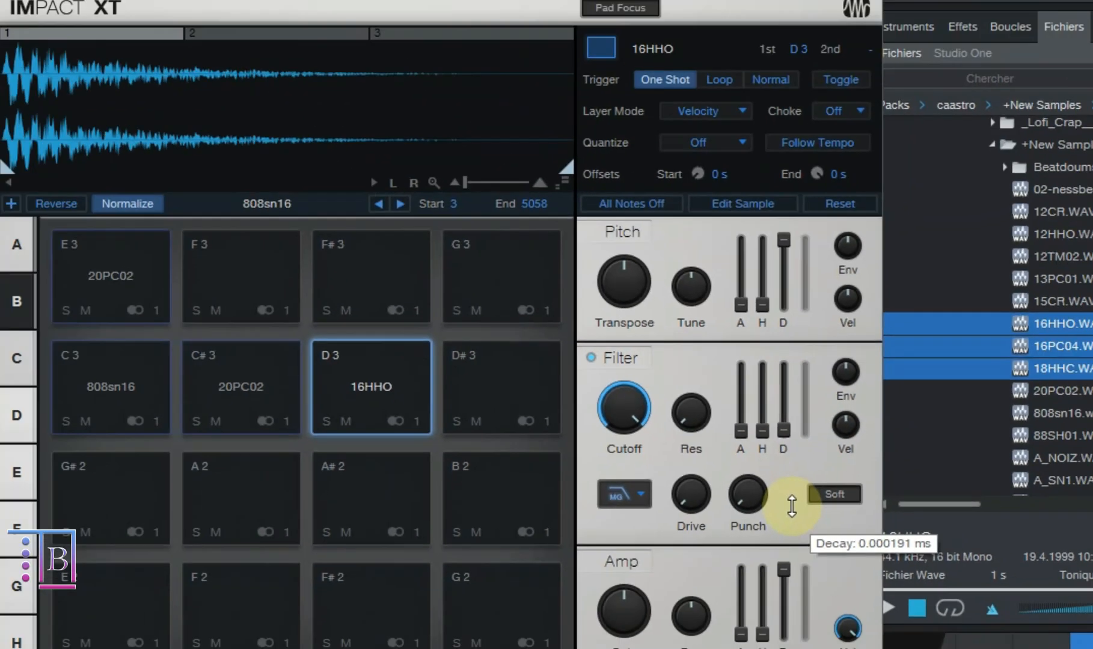
{"action": "left_click_drag", "start_coordinate": [792, 507], "coordinate": [787, 336]}
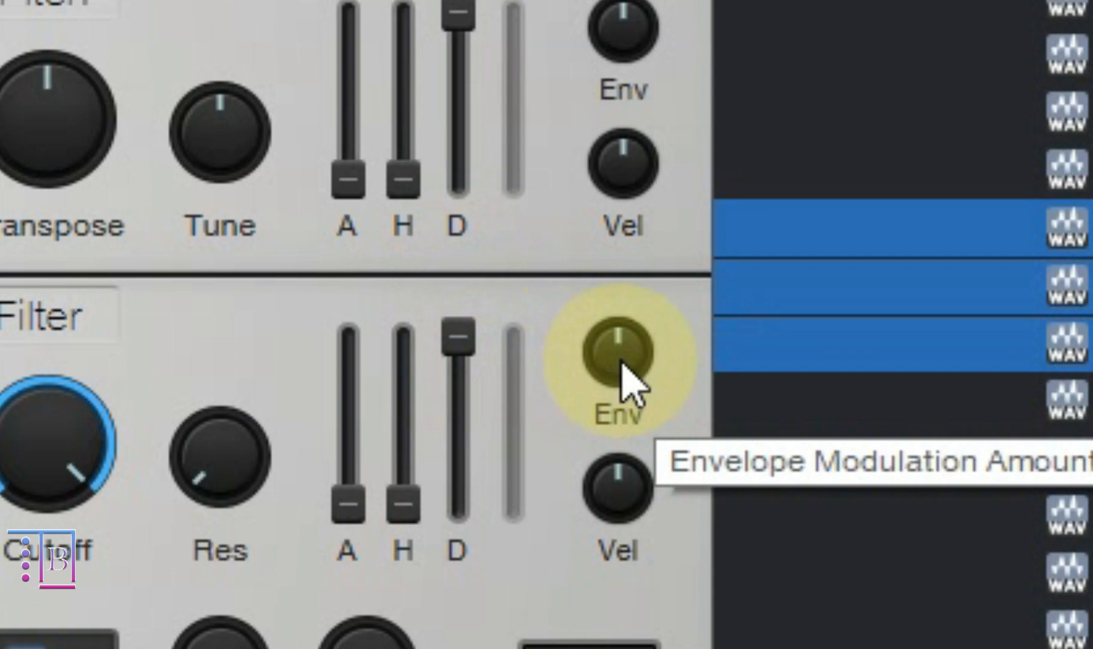
- Try filter envelope amounts of -3040 Hz and 1.84 kHz, audition the D 3 pad, and reset the amount to 0.00 Hz
{"action": "left_click_drag", "start_coordinate": [622, 369], "coordinate": [617, 439]}
{"action": "left_click", "coordinate": [166, 429]}
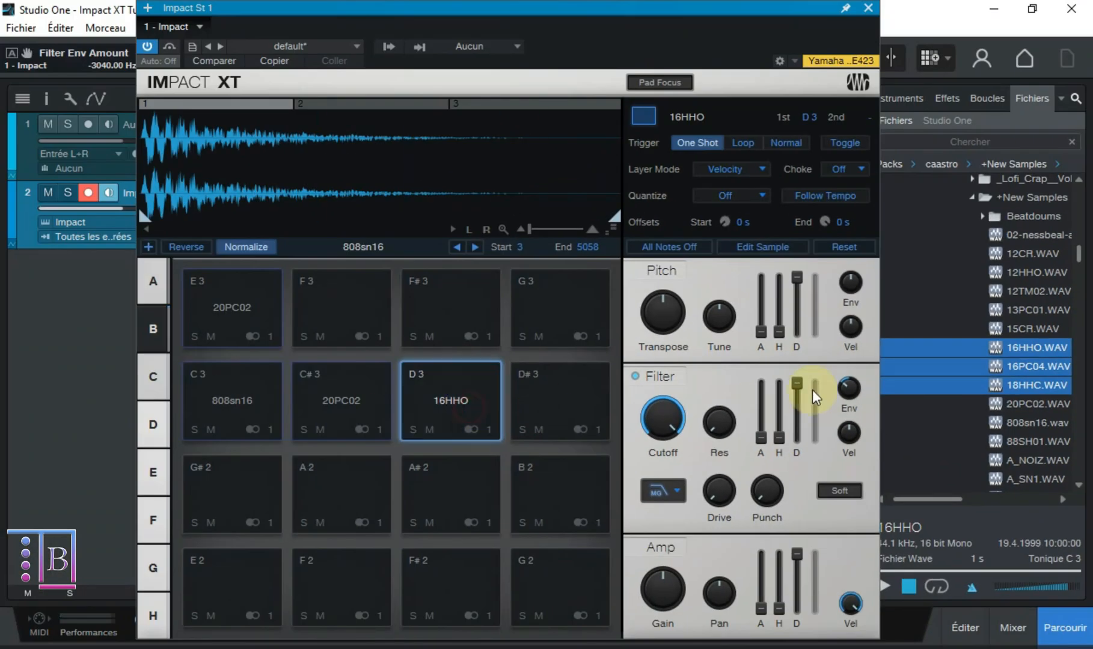
{"action": "left_click_drag", "start_coordinate": [848, 388], "coordinate": [847, 336]}
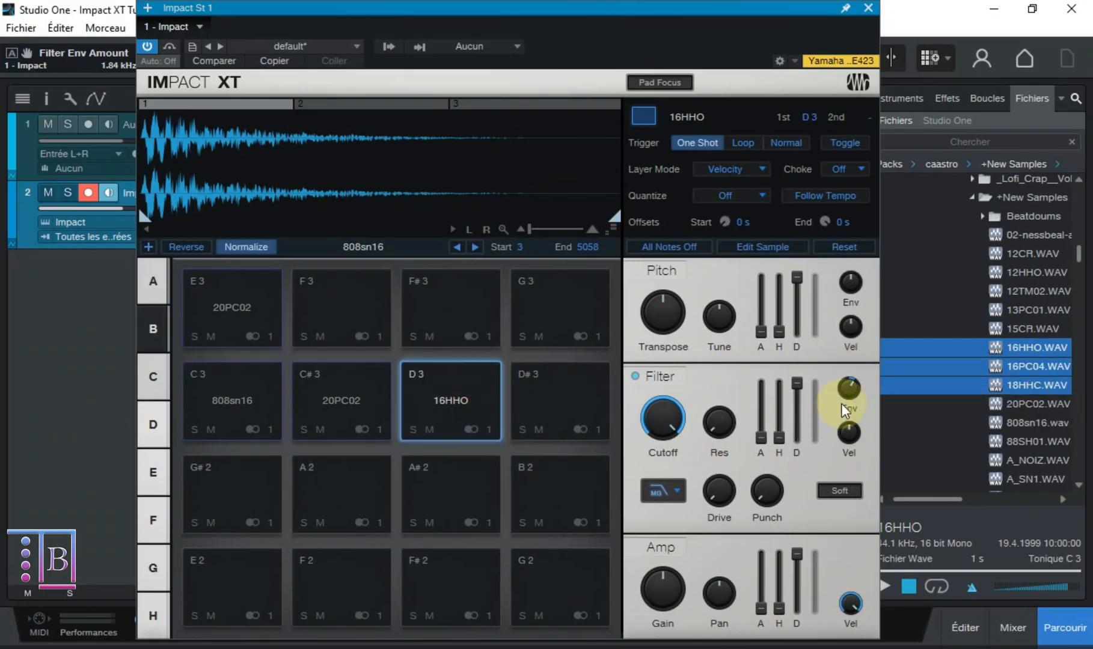
{"action": "left_click_drag", "start_coordinate": [841, 403], "coordinate": [904, 199]}
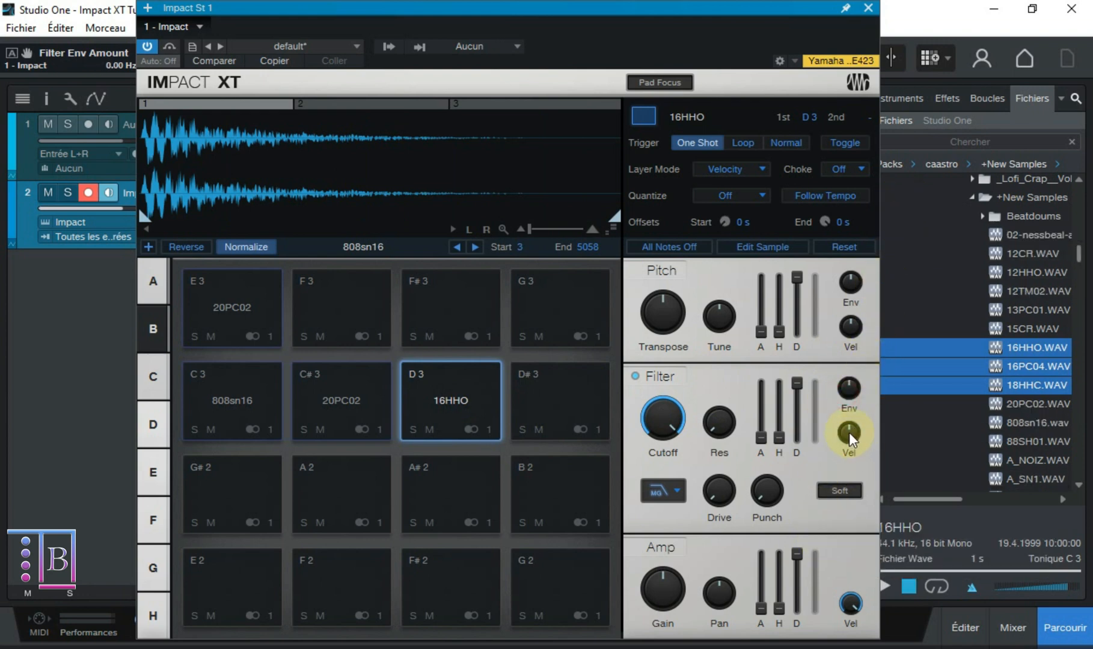
{"action": "mouse_move", "coordinate": [851, 395]}
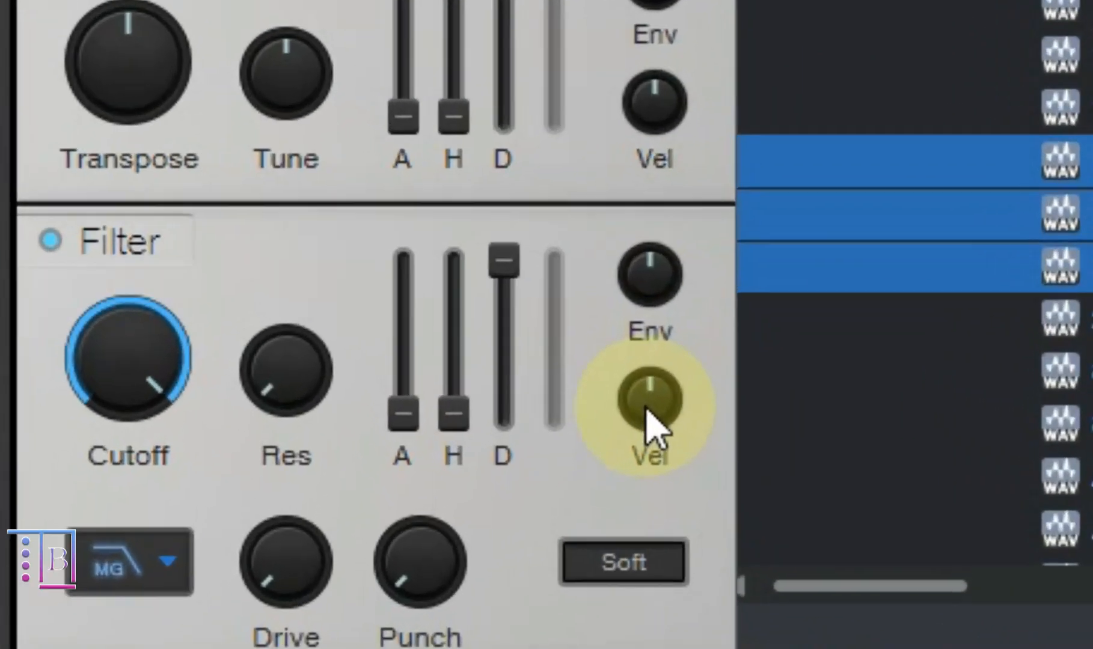
- Try negative and positive Velocity to Cutoff amounts, starting at -49.0 %, audition the D 3 pad, and reset to 0.0 %
{"action": "left_click_drag", "start_coordinate": [847, 435], "coordinate": [845, 446]}
{"action": "left_click_drag", "start_coordinate": [639, 444], "coordinate": [622, 505]}
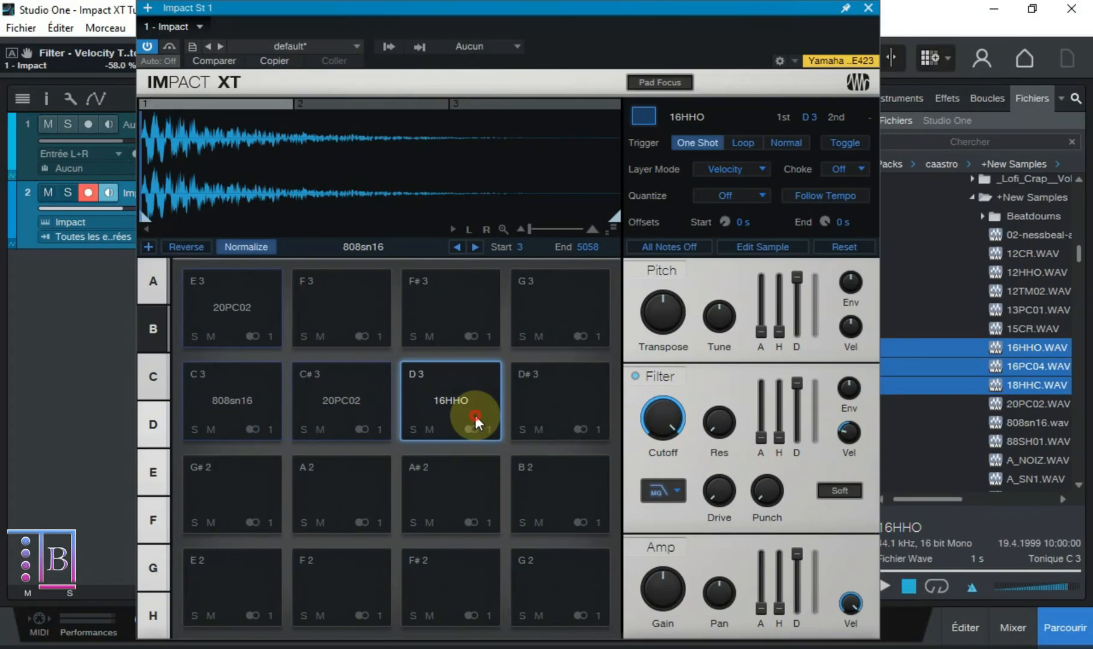
{"action": "left_click", "coordinate": [475, 416]}
{"action": "left_click_drag", "start_coordinate": [846, 445], "coordinate": [834, 272]}
{"action": "left_click", "coordinate": [472, 398]}
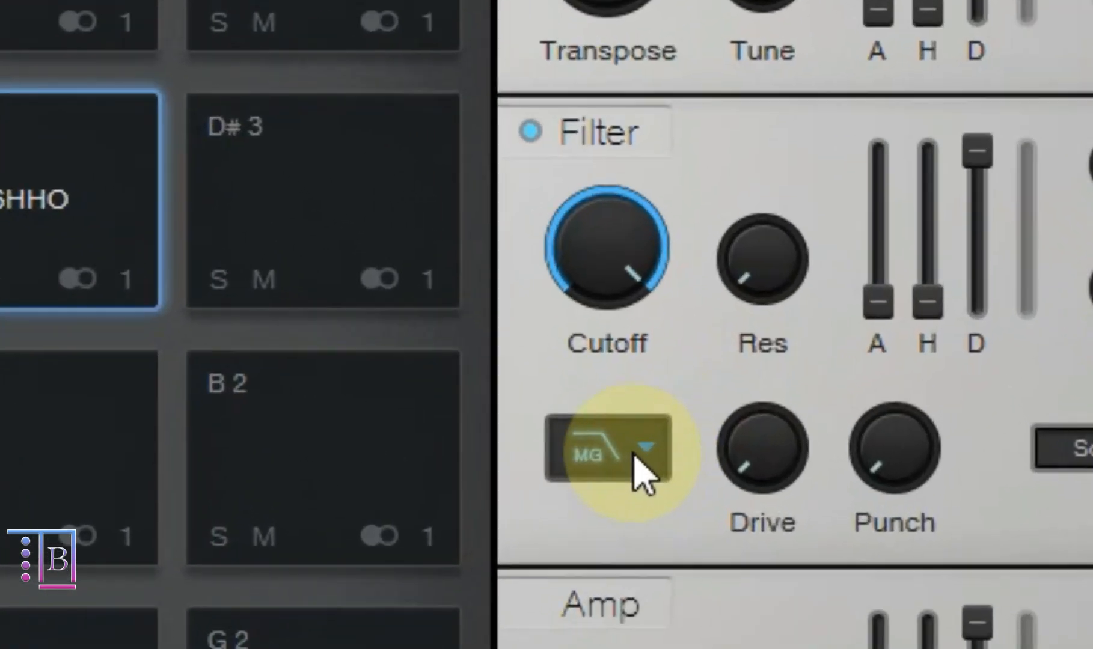
- Review the filter types available for the D 3 sample, keeping LP24 Ladder selected
{"action": "left_click", "coordinate": [638, 468]}
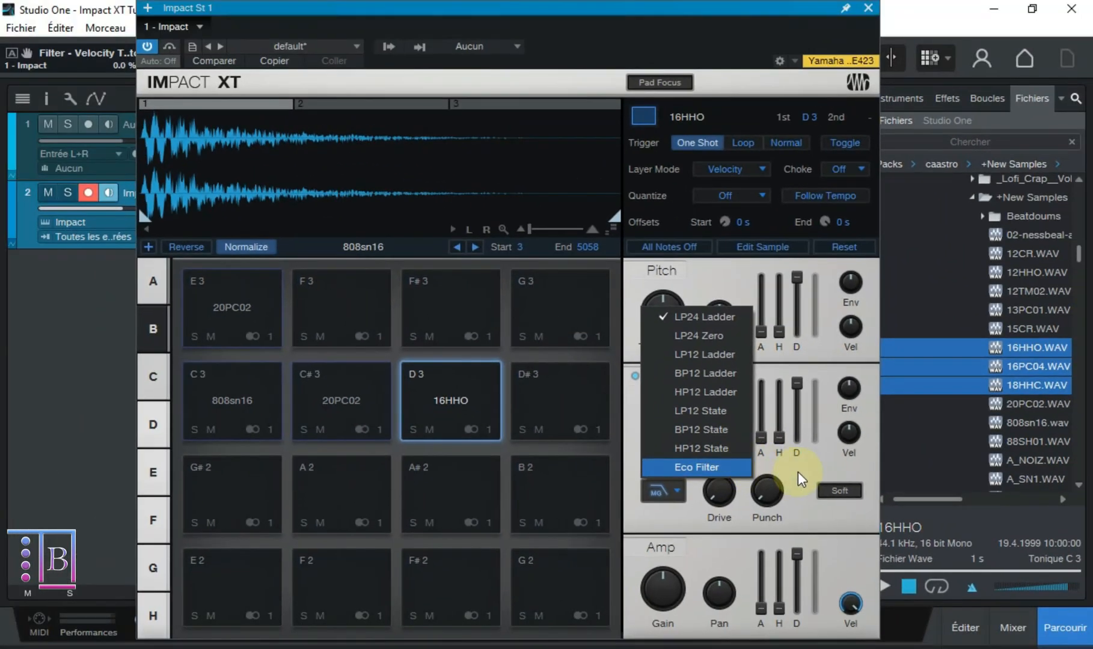
{"action": "left_click", "coordinate": [857, 509]}
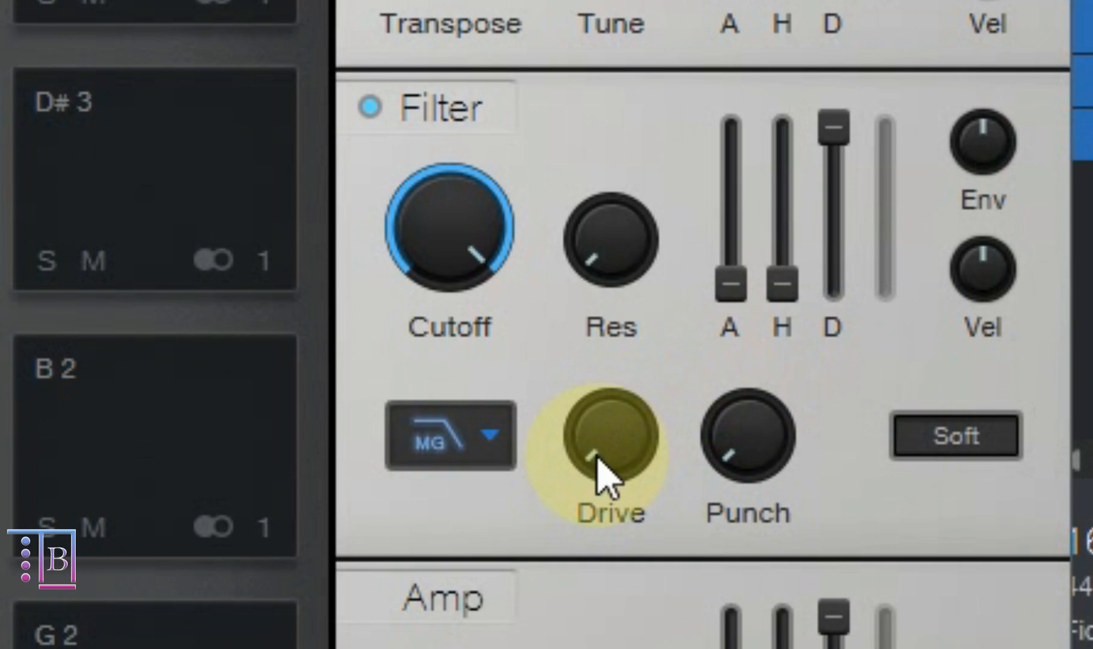
- Try raising the filter Drive in stages to 70.0 % and 86.5 %, auditioning the D 3 pad, and reset Drive
{"action": "left_click_drag", "start_coordinate": [715, 497], "coordinate": [709, 444]}
{"action": "left_click", "coordinate": [443, 388]}
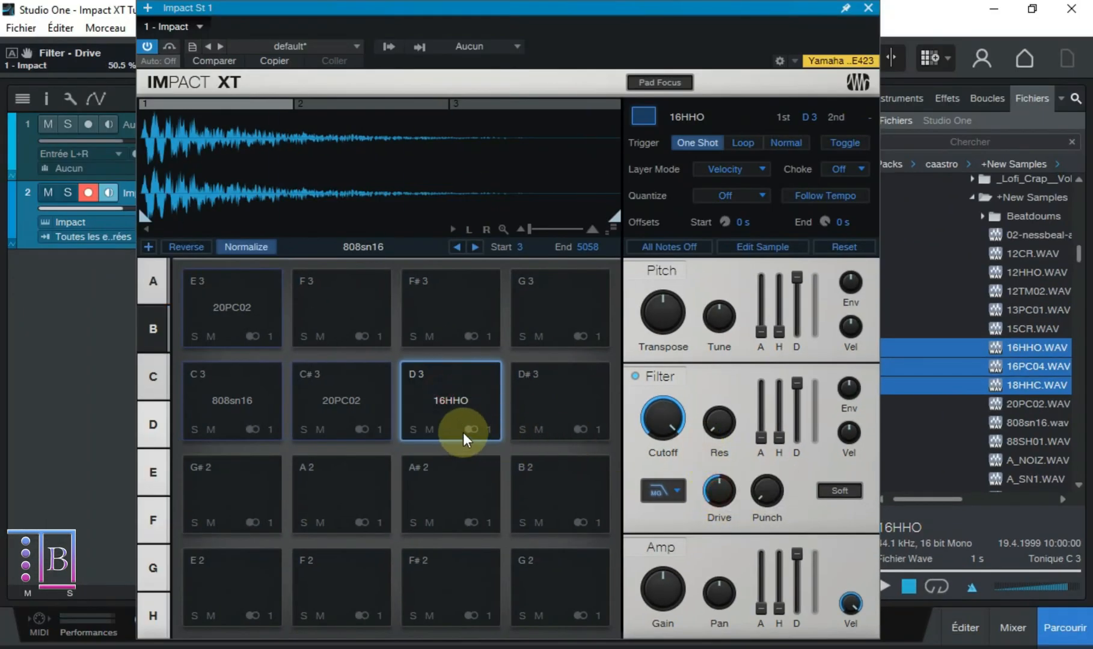
{"action": "left_click", "coordinate": [458, 402]}
{"action": "left_click_drag", "start_coordinate": [714, 493], "coordinate": [714, 470]}
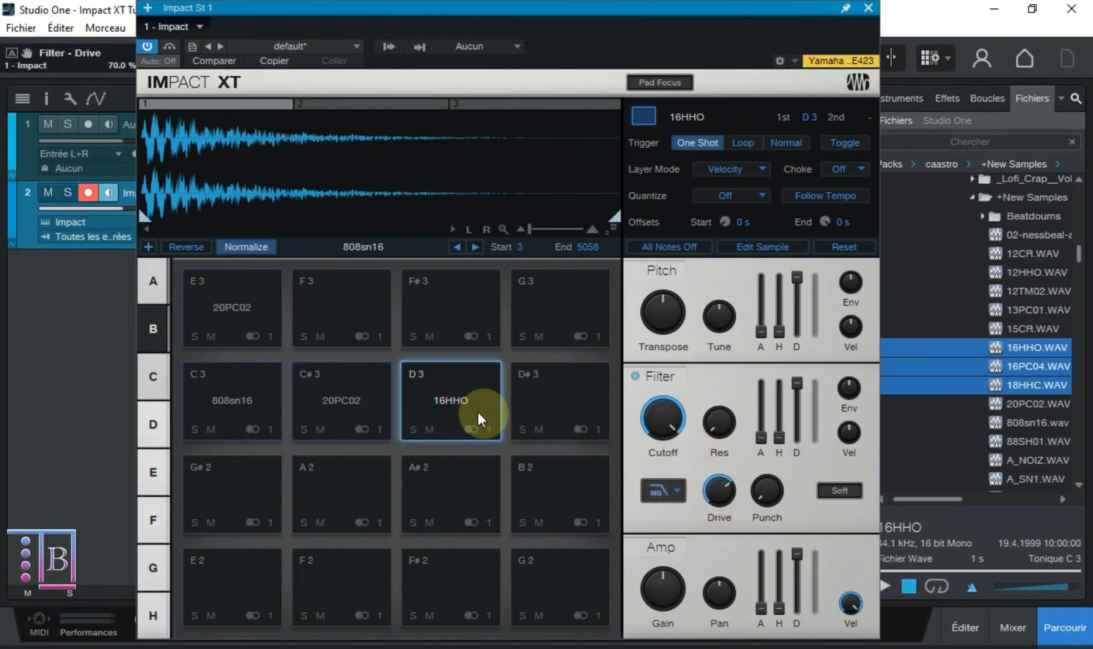
{"action": "left_click", "coordinate": [455, 402]}
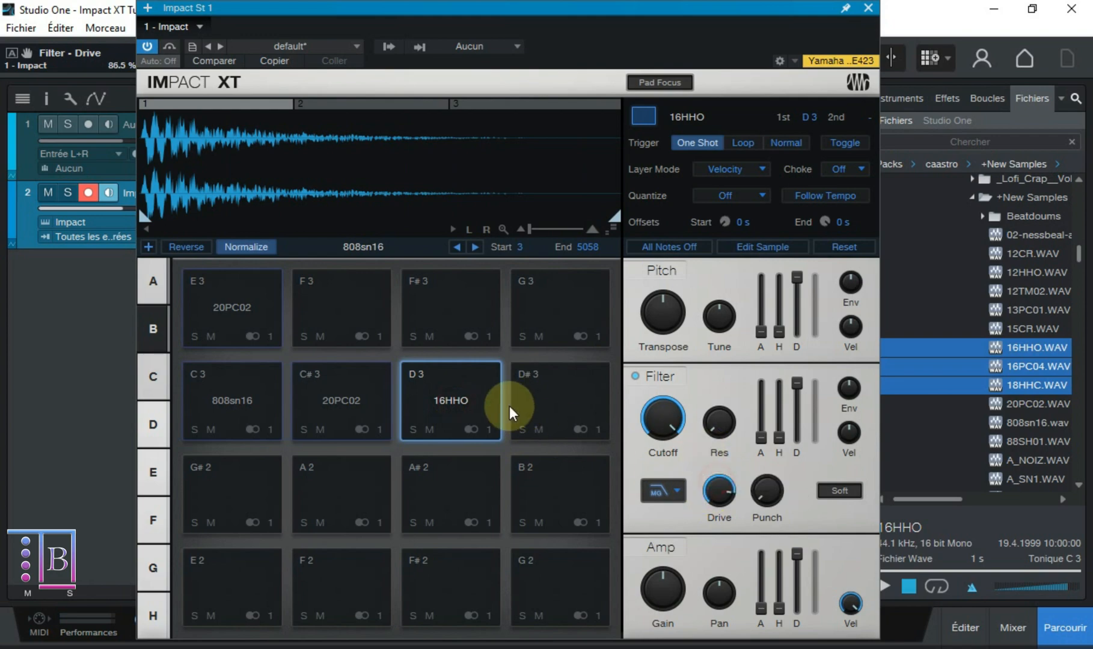
{"action": "left_click", "coordinate": [467, 401]}
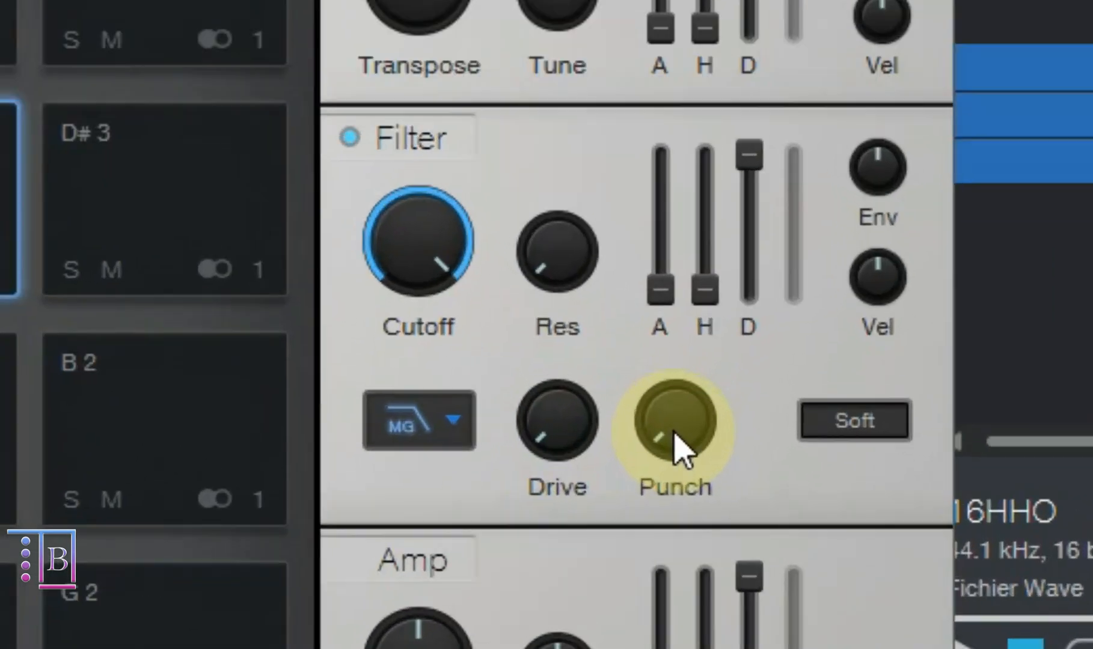
- Try filter Punch values of 56.5 % and 74.5 %, audition the D 3 pad, and reset Punch to off
{"action": "left_click_drag", "start_coordinate": [769, 497], "coordinate": [730, 379]}
{"action": "left_click", "coordinate": [463, 396]}
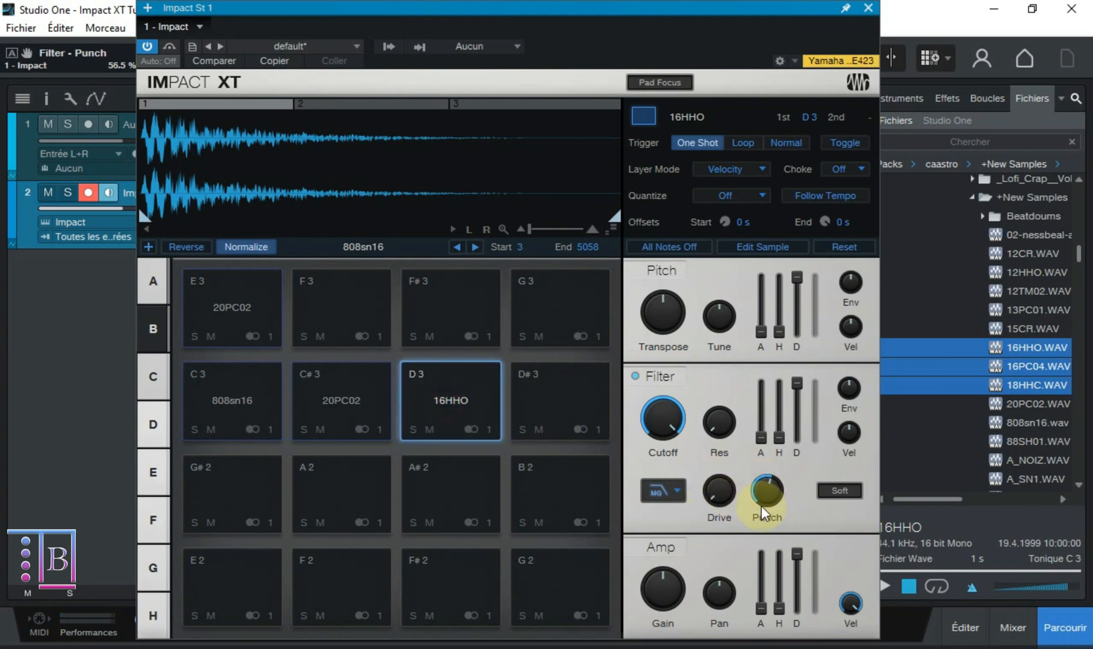
{"action": "left_click", "coordinate": [472, 402]}
{"action": "left_click_drag", "start_coordinate": [766, 490], "coordinate": [771, 380]}
{"action": "left_click", "coordinate": [449, 401]}
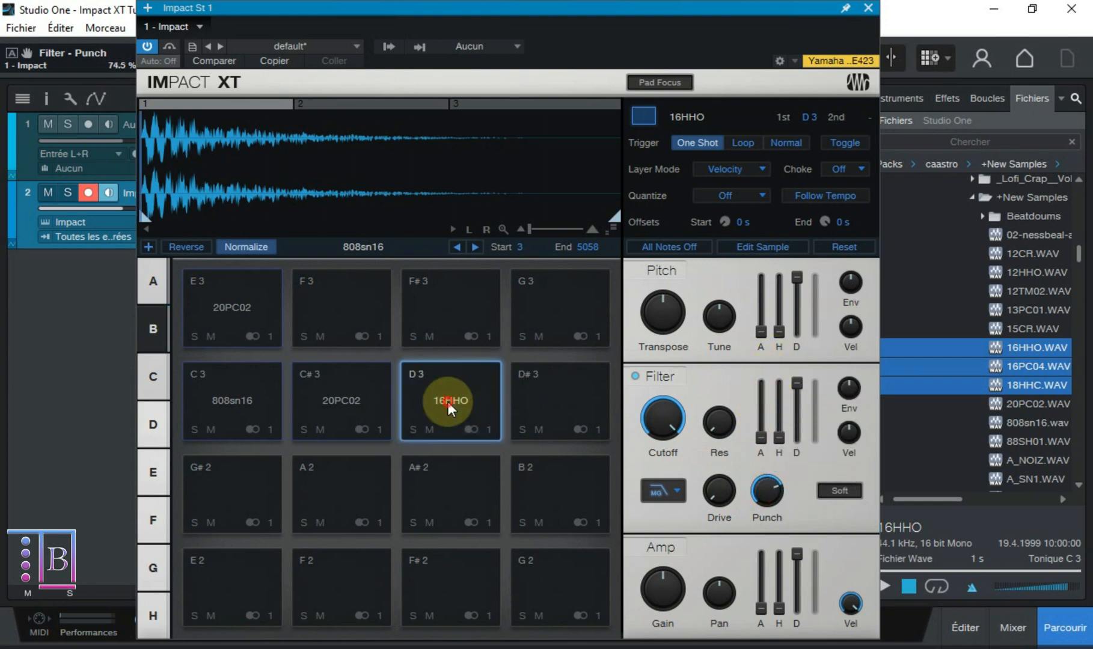
{"action": "left_click", "coordinate": [449, 401]}
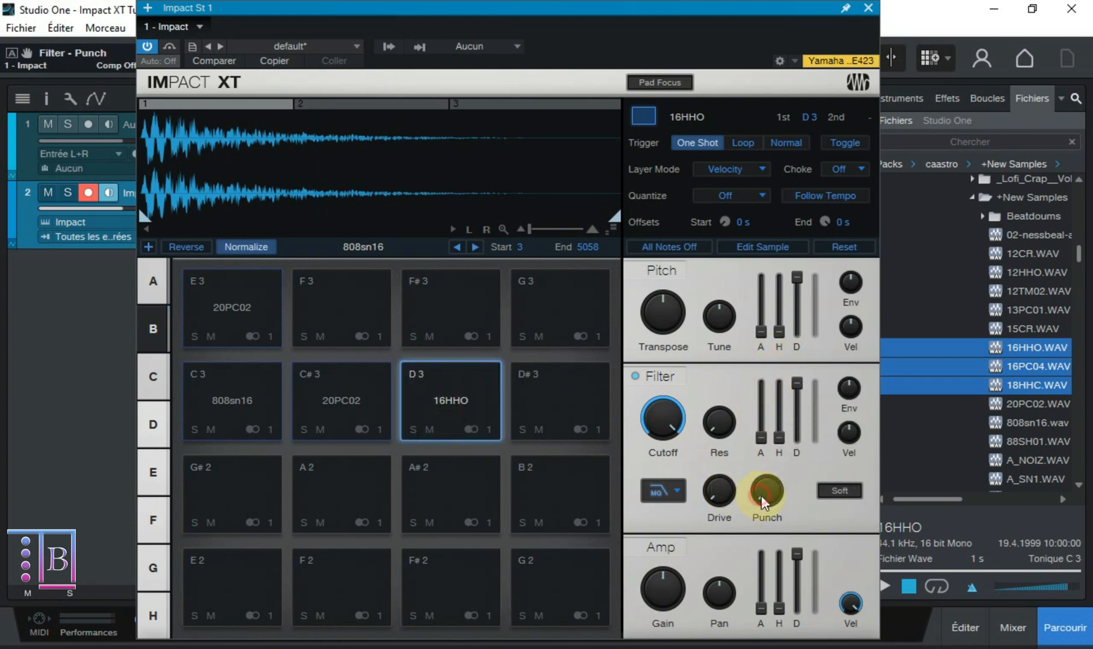
- Try Soft-Clip on the D 3 pad's filter, audition the pad with it on and off, and leave it off
{"action": "left_click", "coordinate": [827, 496]}
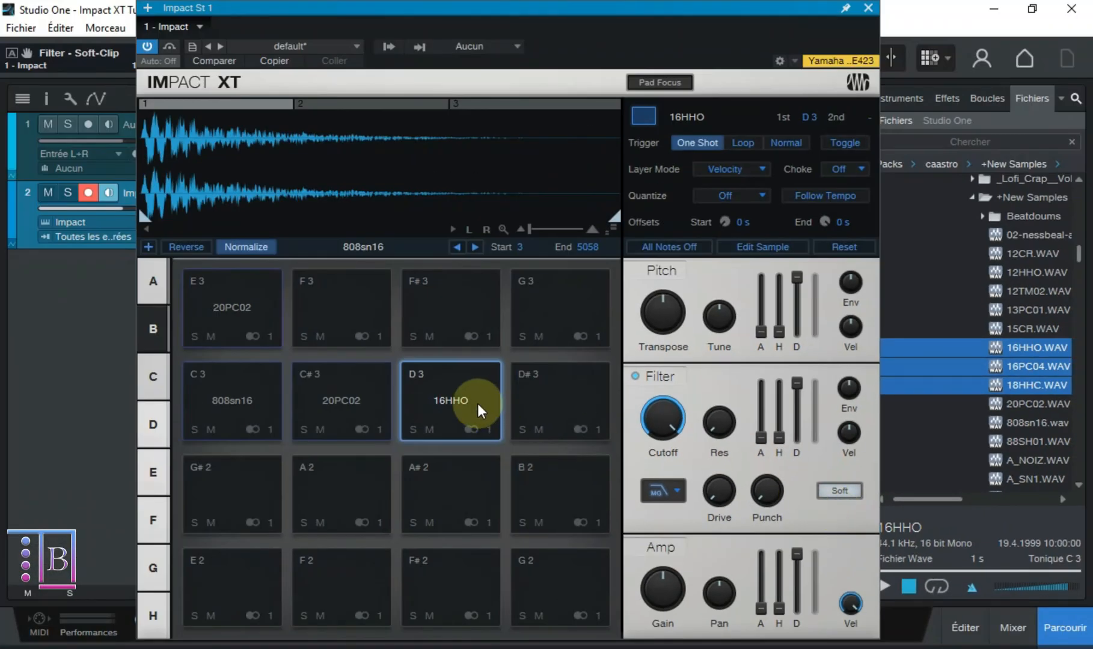
{"action": "left_click", "coordinate": [462, 406]}
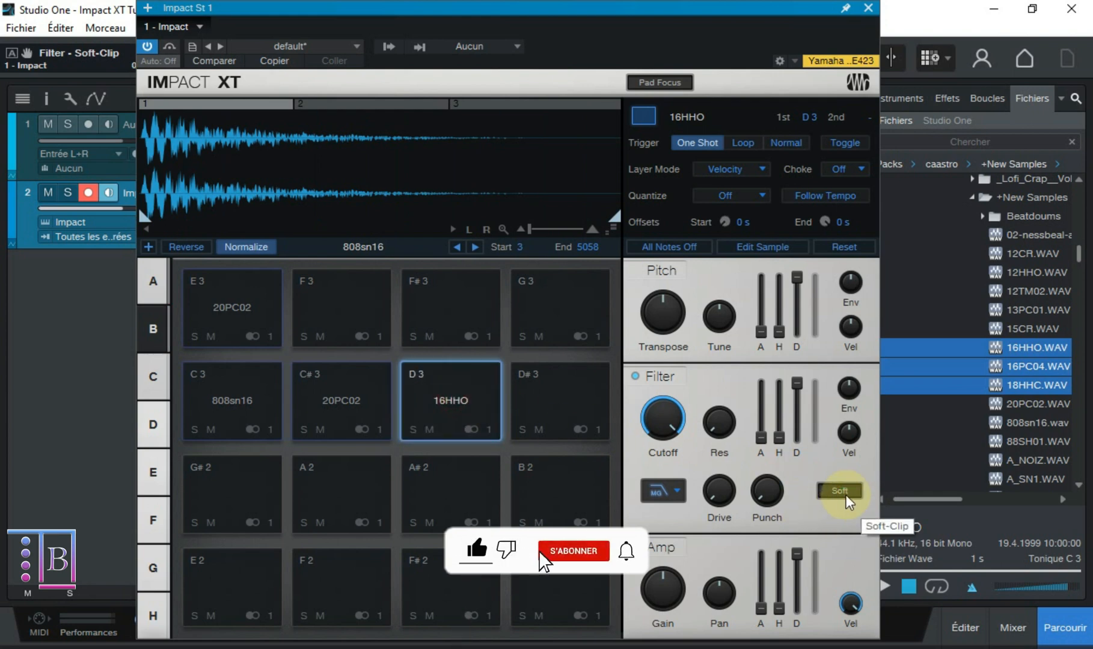
{"action": "left_click", "coordinate": [457, 416]}
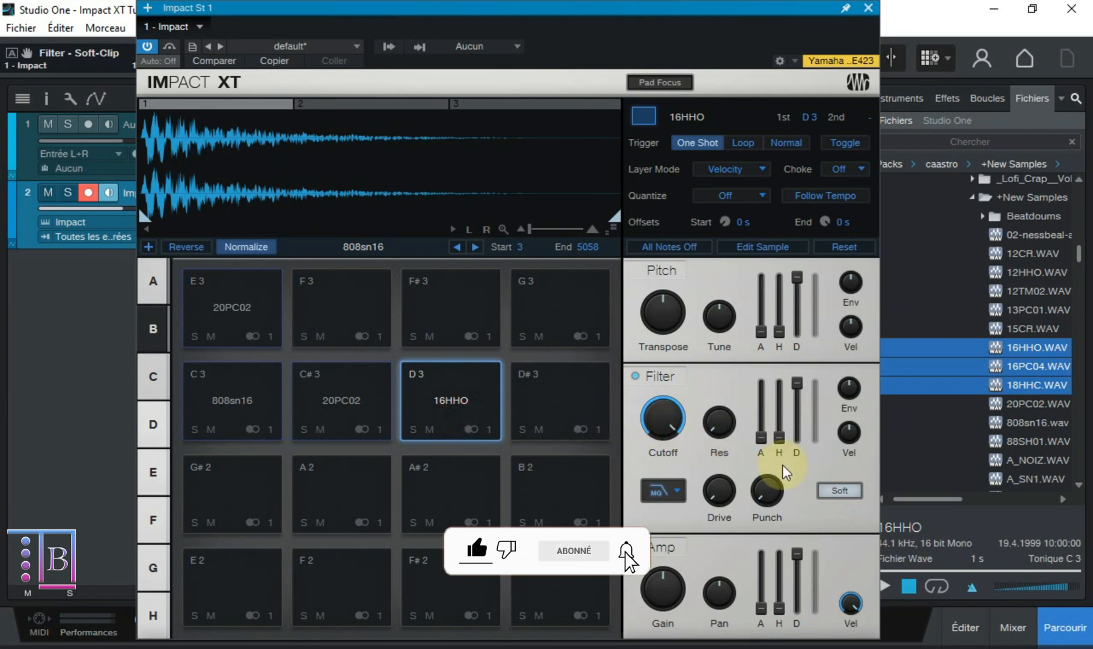
{"action": "left_click", "coordinate": [843, 494]}
{"action": "left_click", "coordinate": [451, 388]}
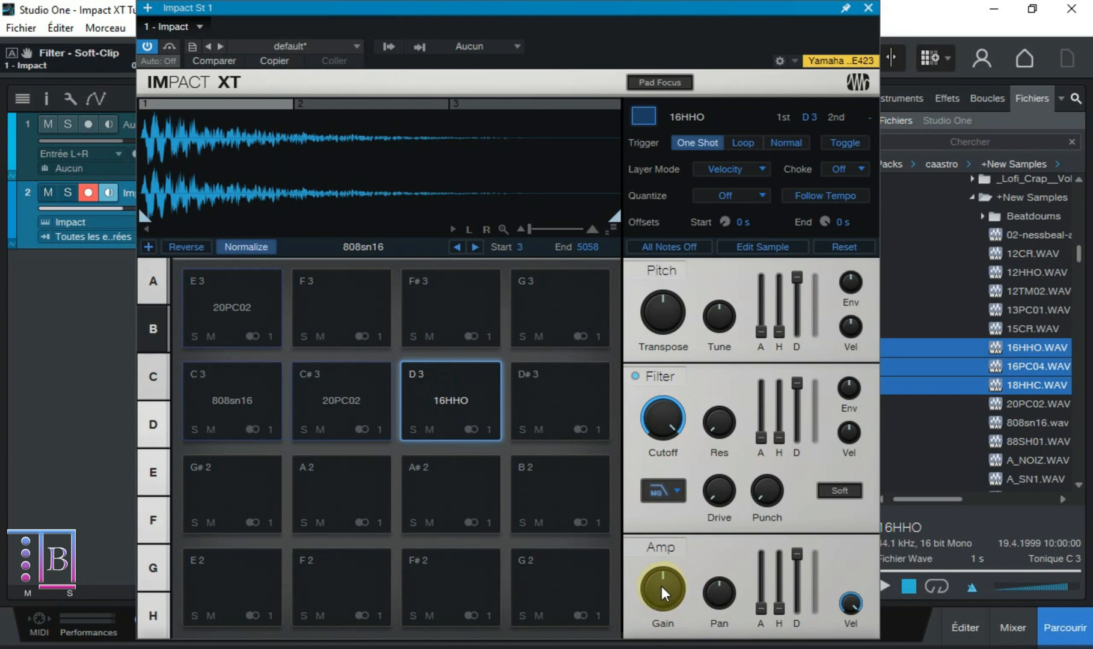
- Try boosted and reduced Amp Gain, including -17.1 dB, and left Pan on the D 3 pad, resetting Gain to 0.0 dB and Pan to centre
{"action": "mouse_move", "coordinate": [661, 586]}
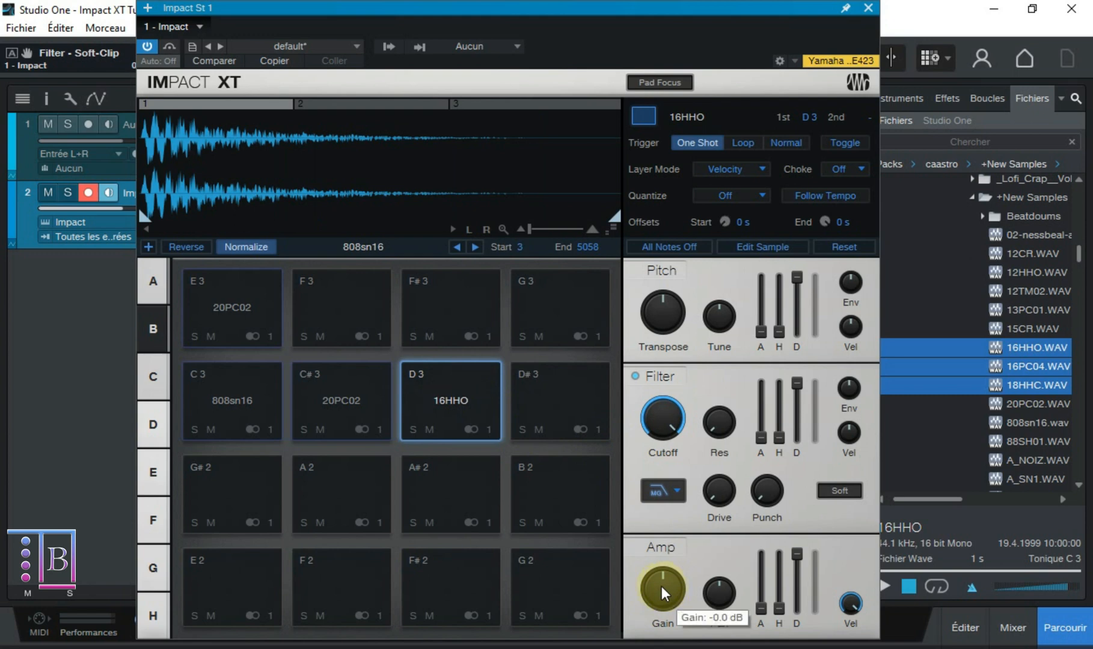
{"action": "left_click_drag", "start_coordinate": [661, 586], "coordinate": [662, 541]}
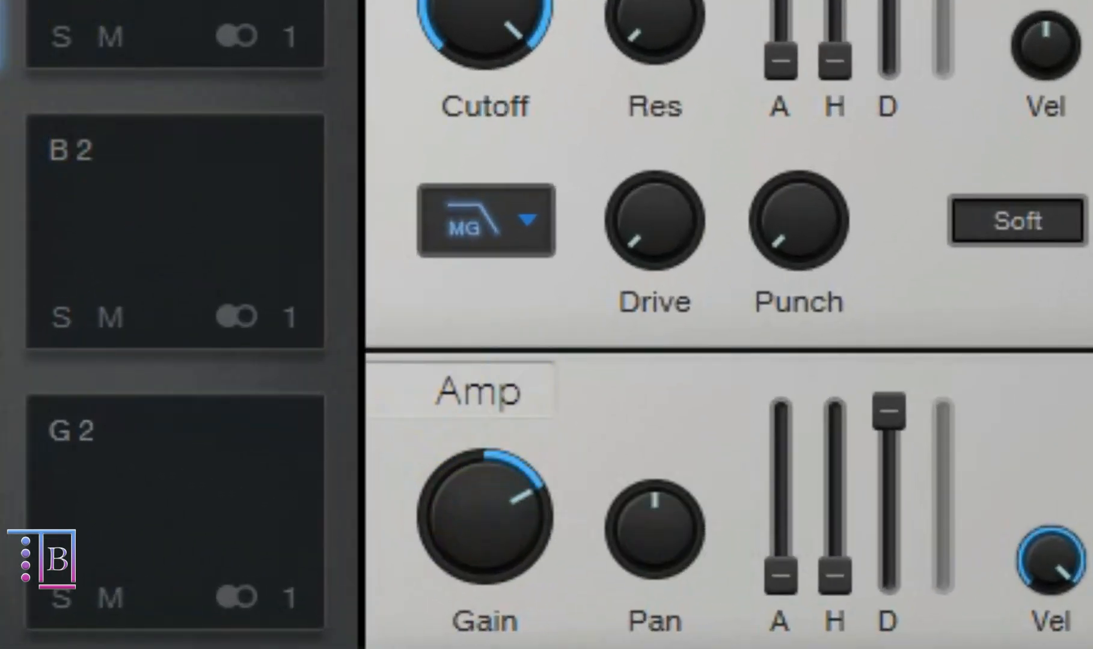
{"action": "left_click", "coordinate": [29, 34]}
{"action": "left_click_drag", "start_coordinate": [476, 530], "coordinate": [480, 570]}
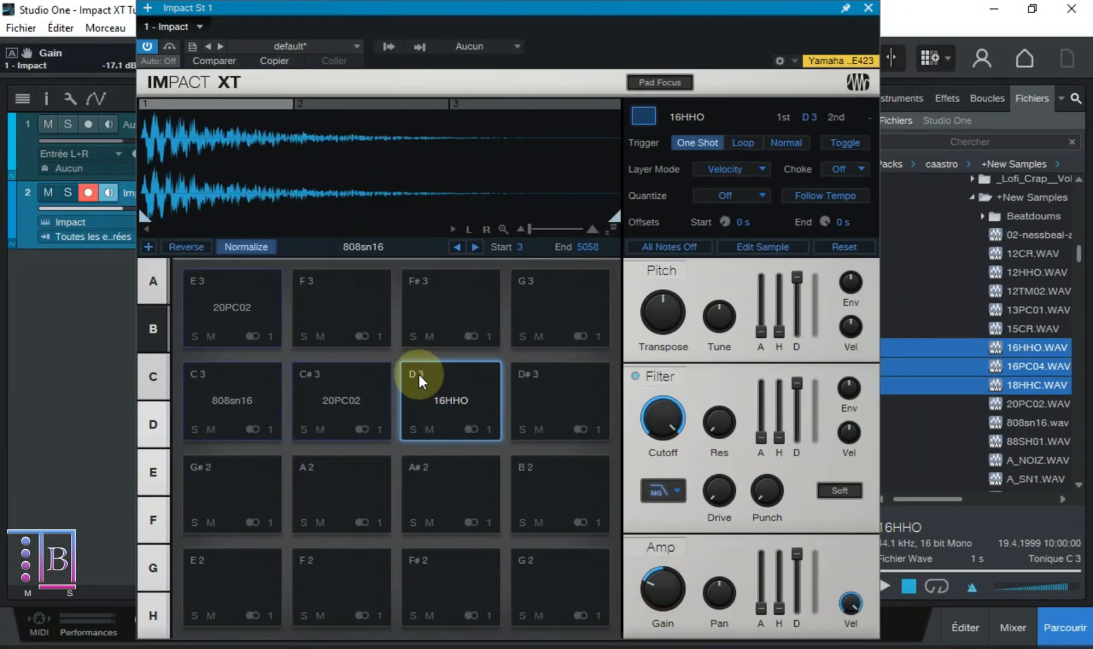
{"action": "left_click", "coordinate": [447, 409]}
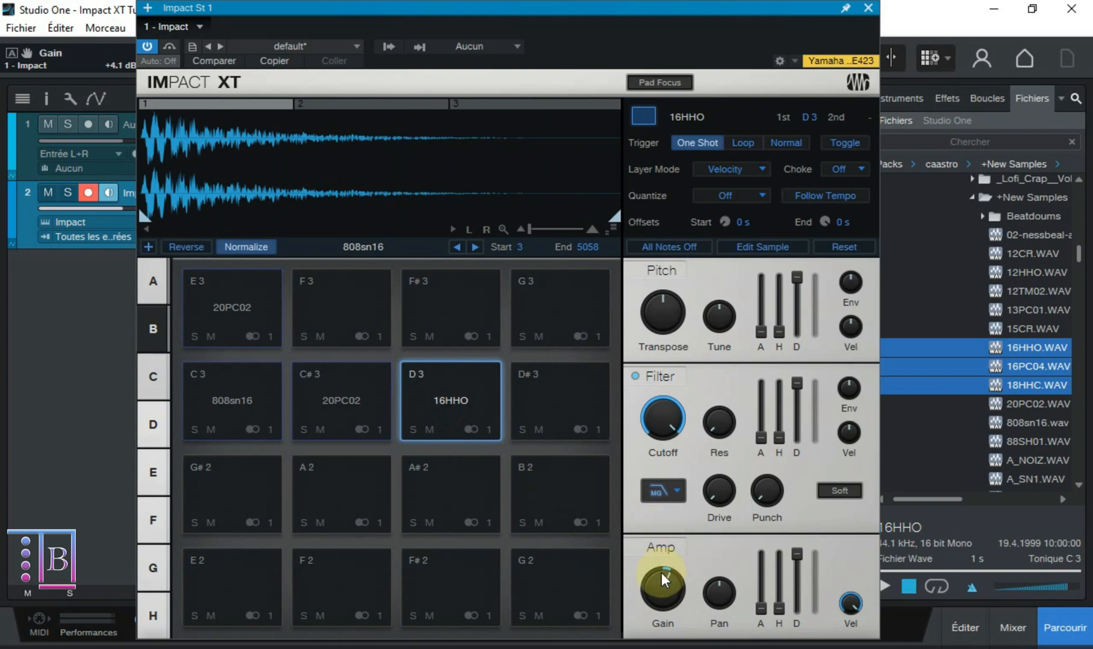
{"action": "left_click_drag", "start_coordinate": [656, 646], "coordinate": [634, 362]}
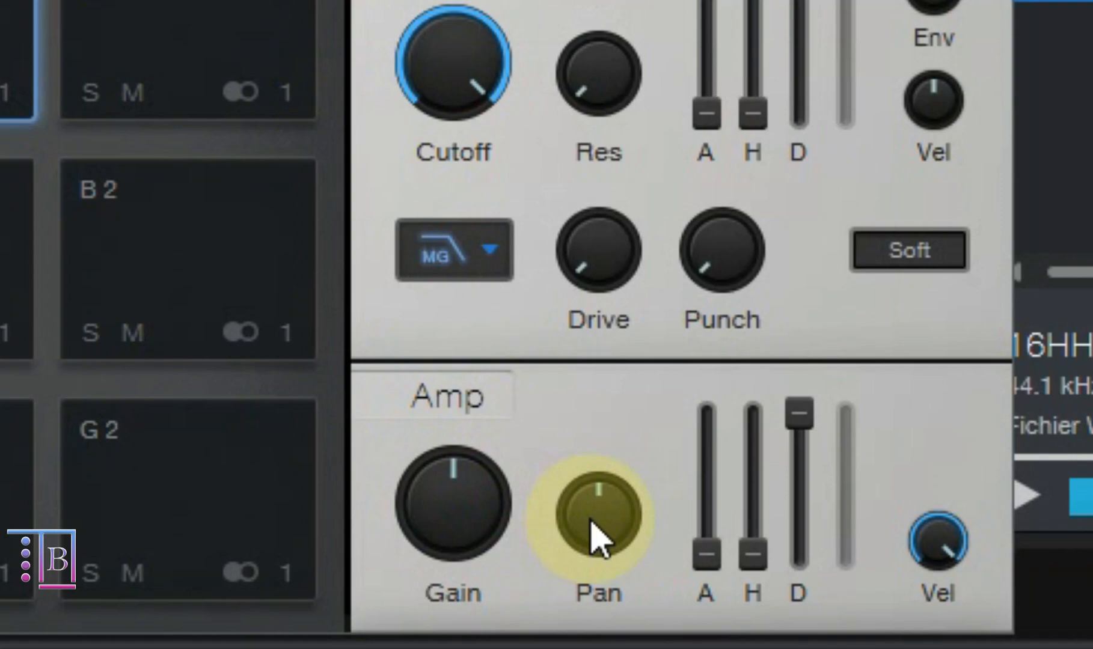
{"action": "left_click_drag", "start_coordinate": [719, 595], "coordinate": [709, 620]}
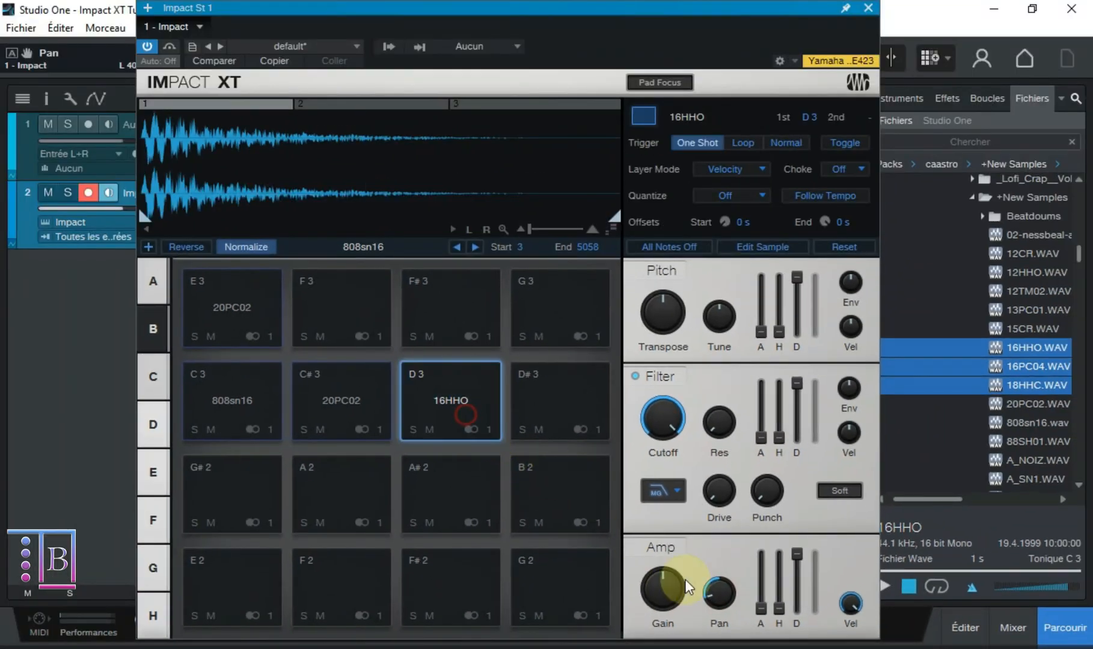
{"action": "left_click_drag", "start_coordinate": [719, 559], "coordinate": [744, 392]}
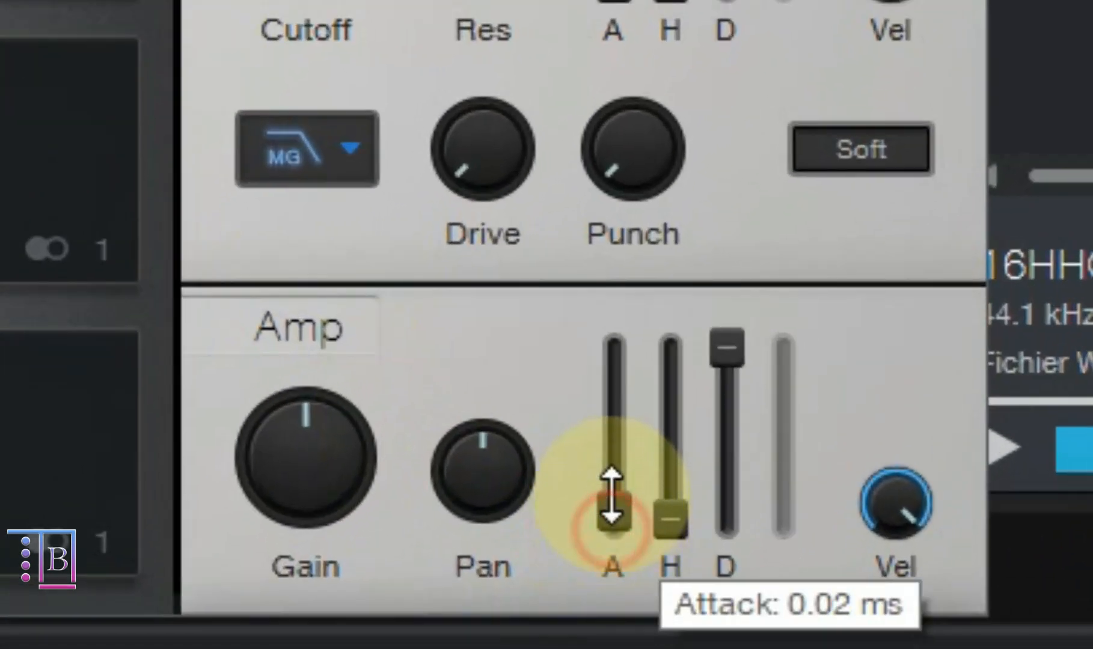
- Try the Amp envelope, including an Attack of 1.060 s, and the Velocity Strength, restoring the defaults with Velocity Strength at 100 %
{"action": "left_click_drag", "start_coordinate": [759, 603], "coordinate": [765, 539]}
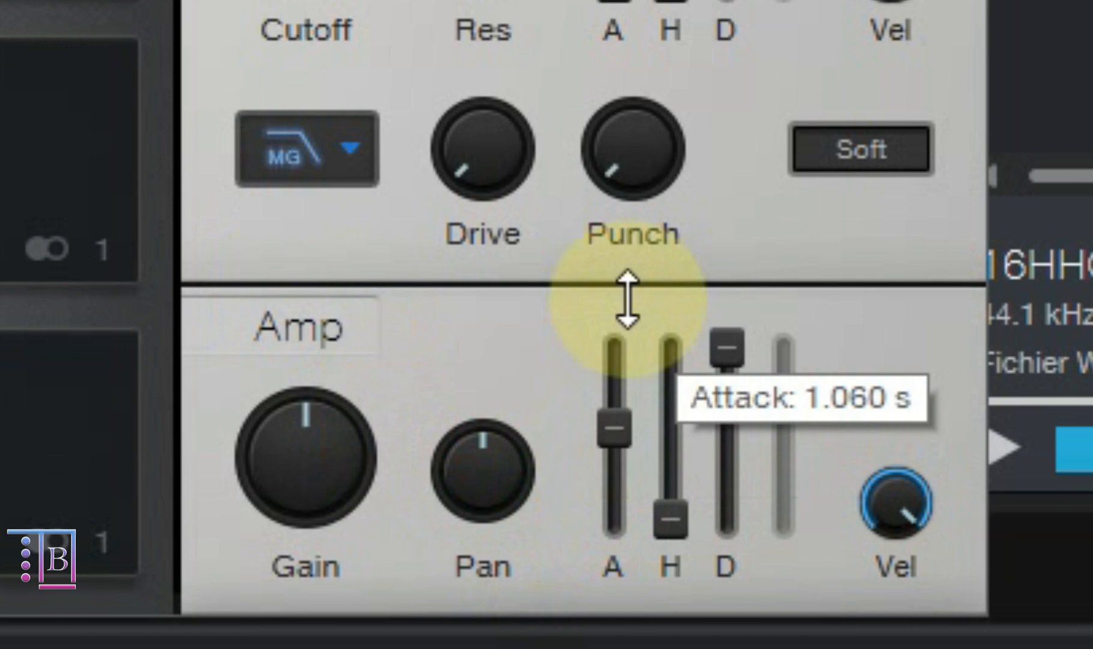
{"action": "left_click_drag", "start_coordinate": [627, 298], "coordinate": [612, 592]}
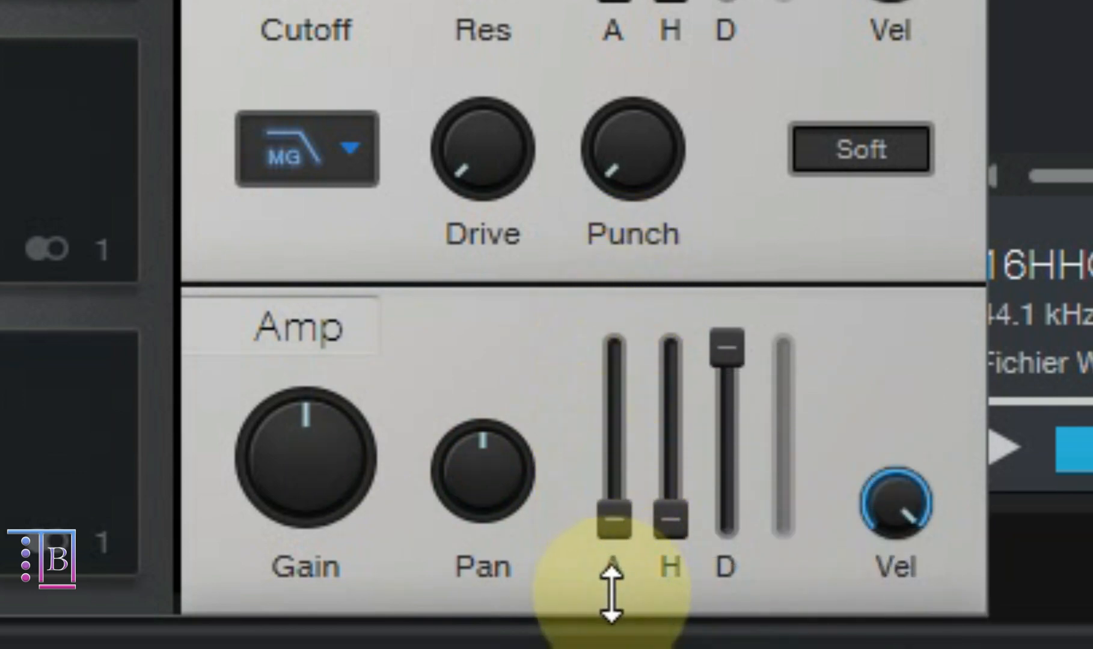
{"action": "mouse_move", "coordinate": [671, 520]}
{"action": "left_mouse_down"}
{"action": "mouse_move", "coordinate": [683, 464]}
{"action": "mouse_move", "coordinate": [676, 279]}
{"action": "mouse_move", "coordinate": [682, 514]}
{"action": "left_mouse_up"}
{"action": "left_click_drag", "start_coordinate": [716, 352], "coordinate": [742, 310]}
{"action": "left_click_drag", "start_coordinate": [725, 361], "coordinate": [764, 59]}
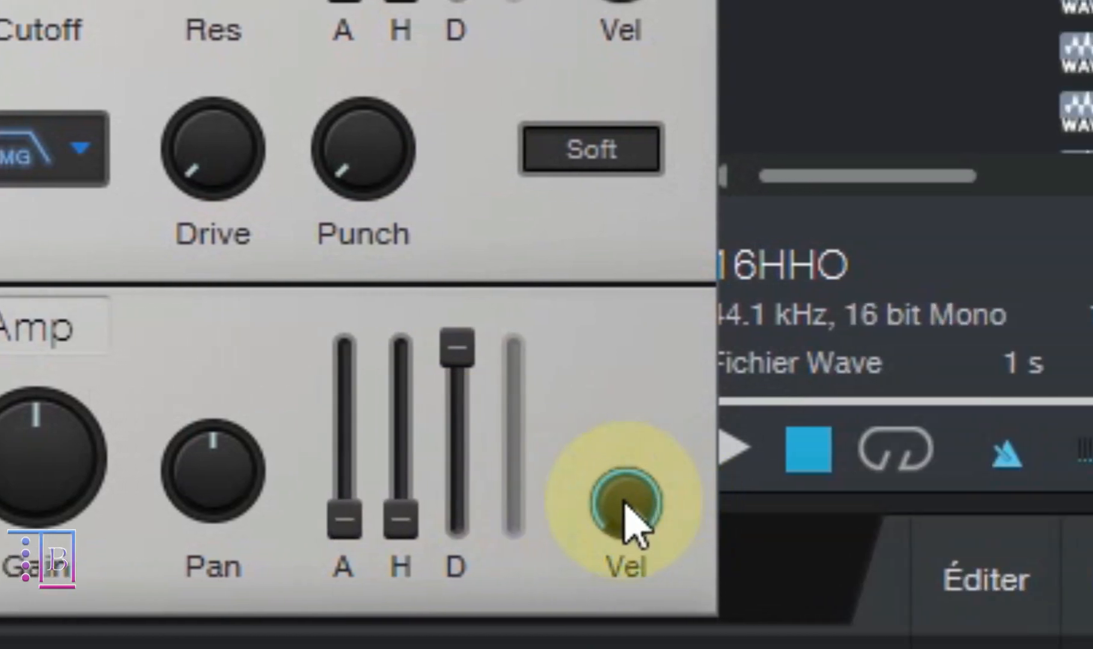
{"action": "left_click_drag", "start_coordinate": [620, 518], "coordinate": [613, 369]}
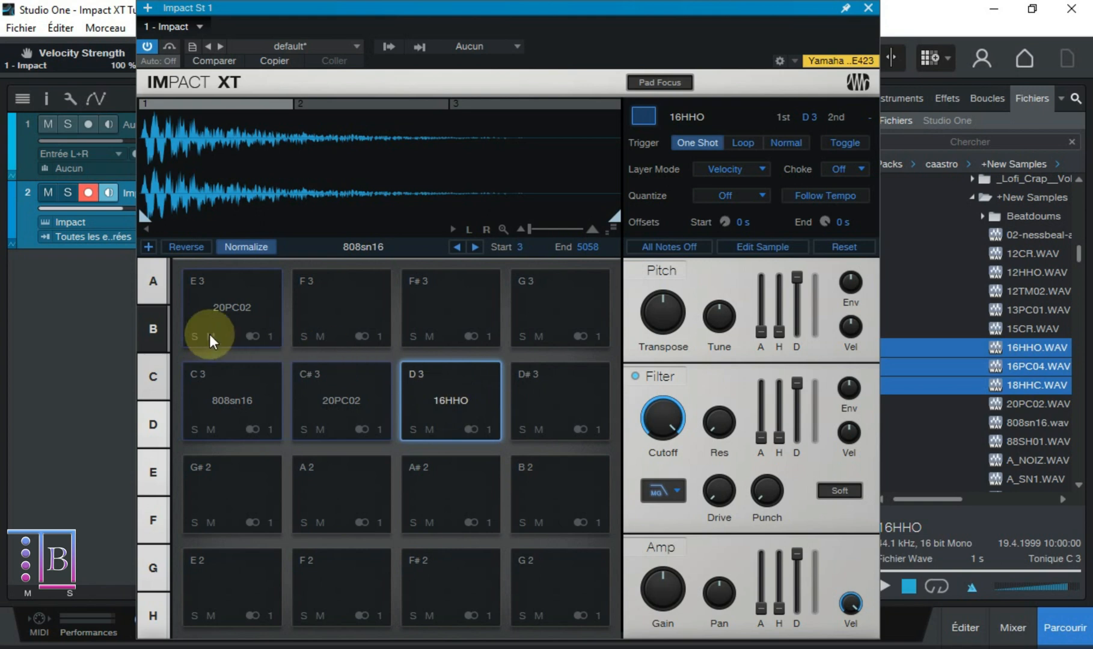
- Clear all samples from pad bank B and switch to bank A
{"action": "right_click", "coordinate": [226, 324]}
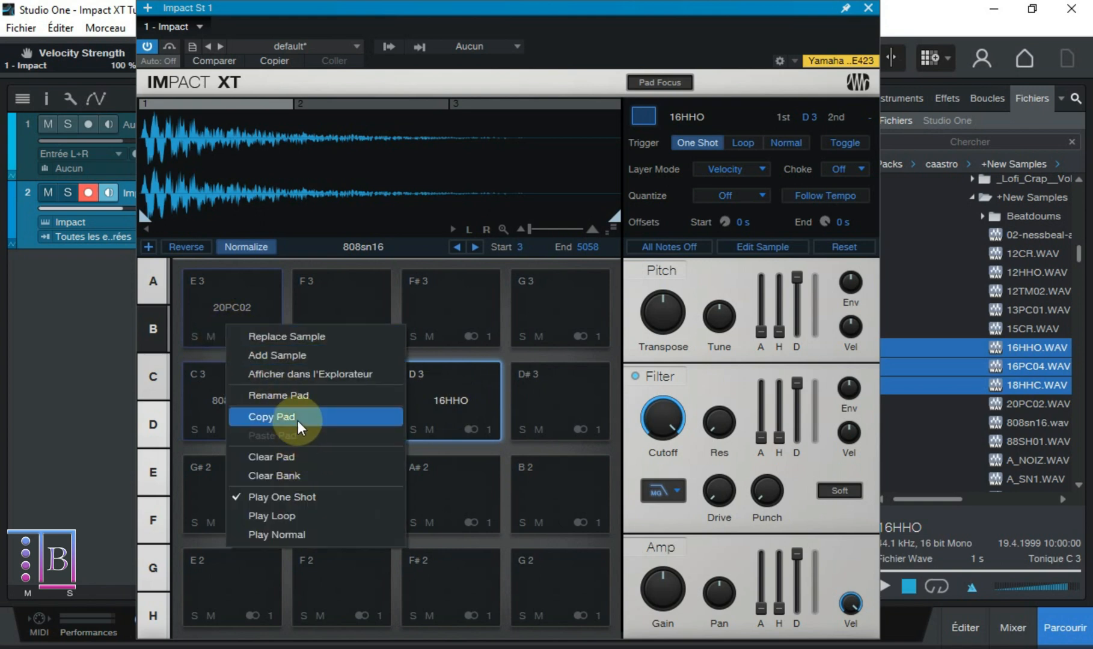
{"action": "left_click", "coordinate": [309, 473]}
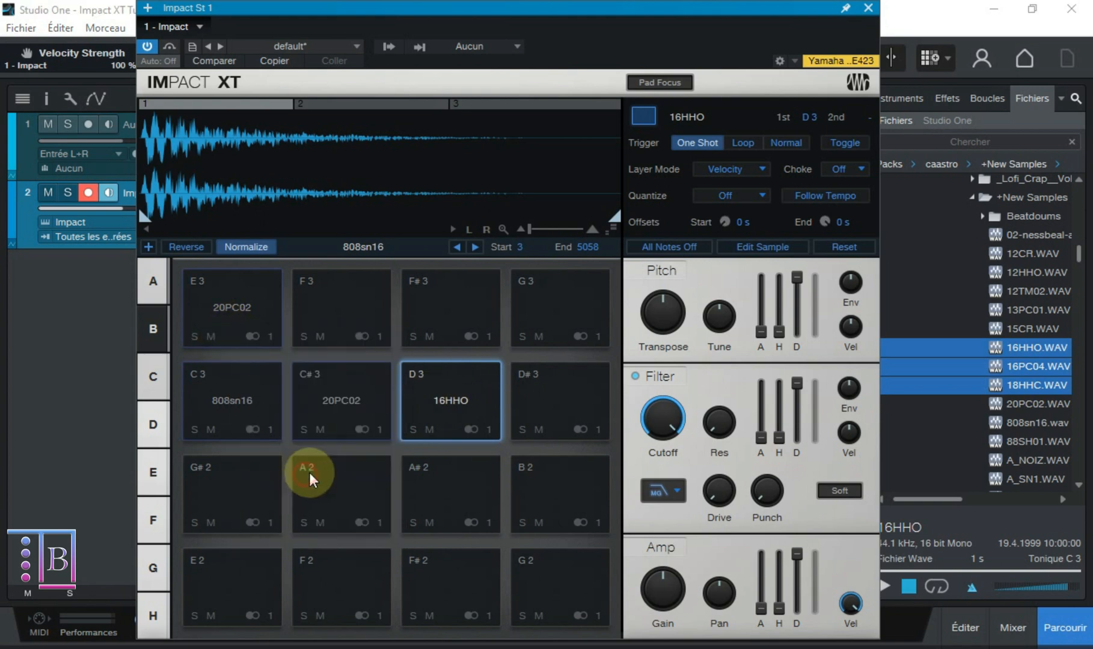
{"action": "left_click", "coordinate": [526, 332]}
{"action": "left_click", "coordinate": [157, 288]}
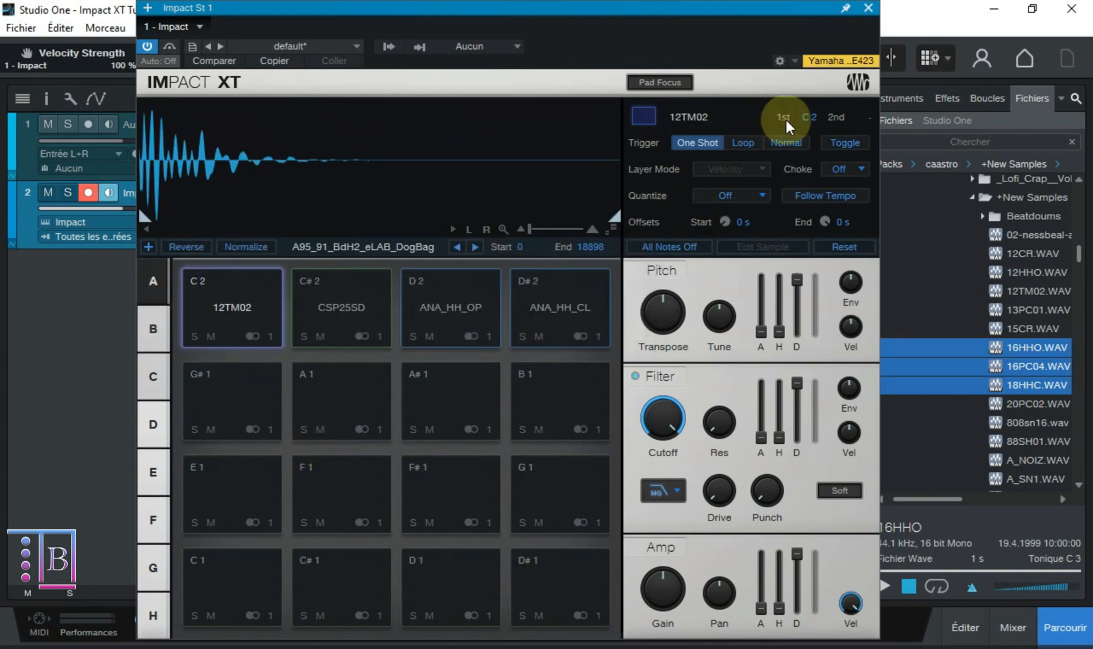
- Close the instrument window, create an empty part on the Impact track from bar 1 to 5, and open it for editing
{"action": "left_click", "coordinate": [867, 8]}
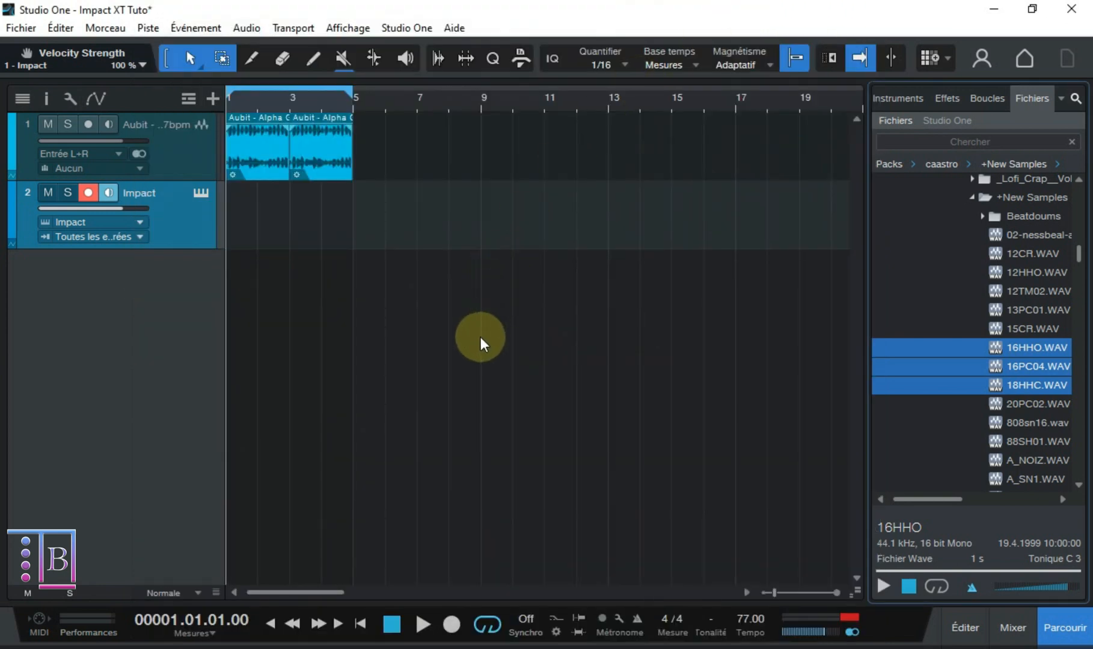
{"action": "double_click", "coordinate": [235, 237]}
{"action": "double_click", "coordinate": [255, 237]}
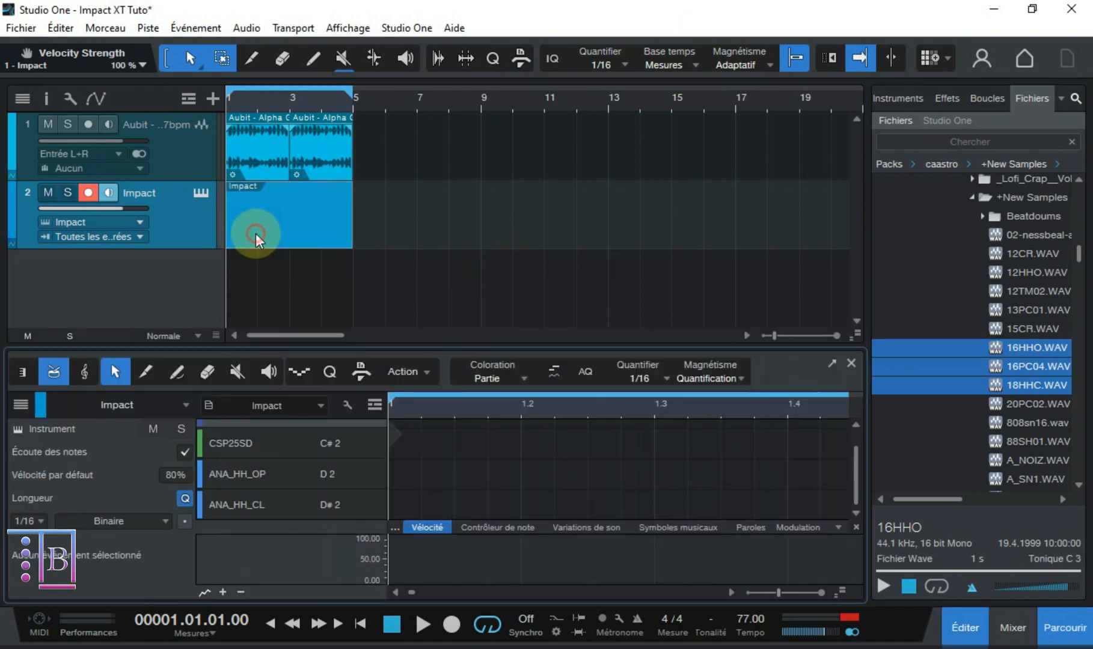
- Audition the CSP25SD, ANA_HH_OP and 12TM02 lanes, enlarge the editor to show all four lanes, and close it
{"action": "scroll", "coordinate": [415, 444], "scroll_direction": "up", "scroll_amount": 1}
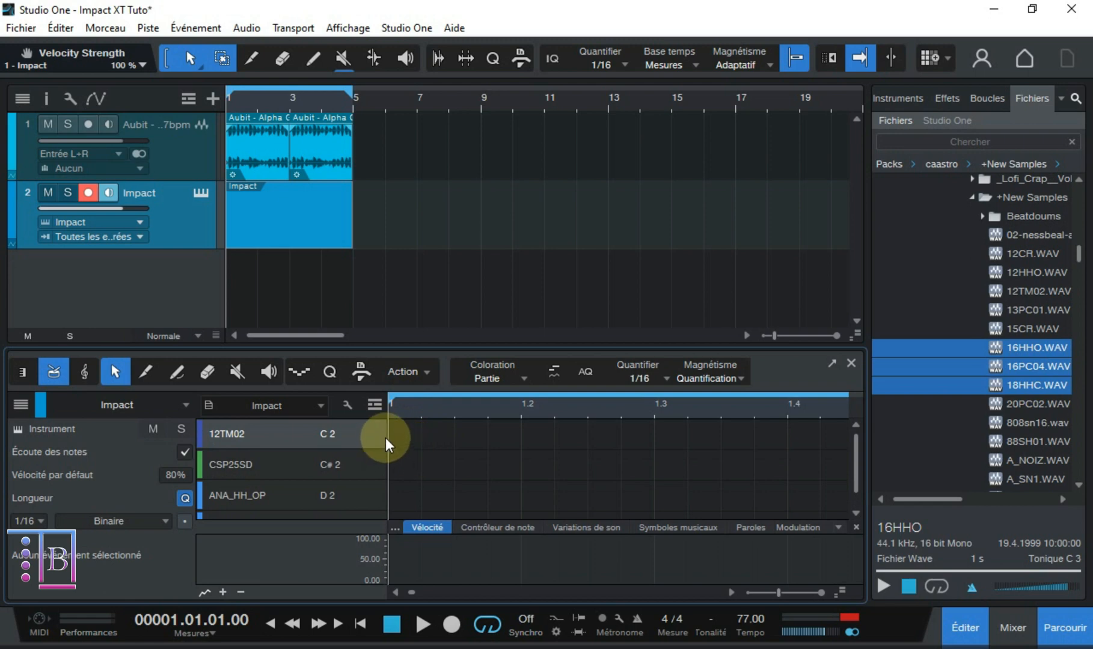
{"action": "left_click", "coordinate": [341, 460]}
{"action": "left_click", "coordinate": [341, 489]}
{"action": "left_click", "coordinate": [338, 439]}
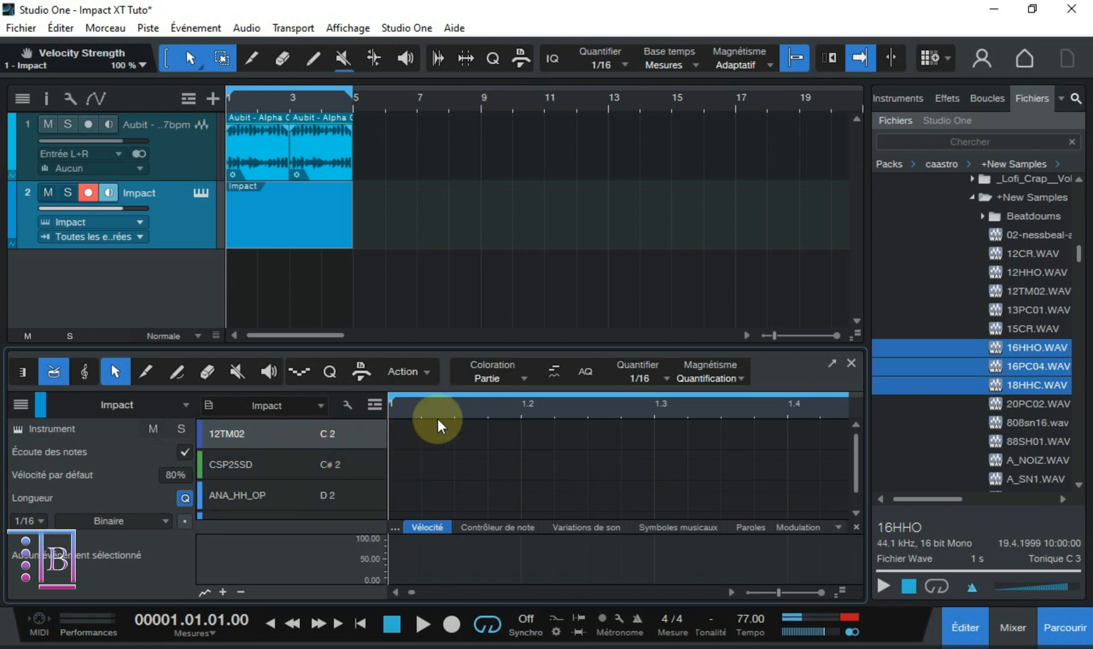
{"action": "left_click_drag", "start_coordinate": [528, 348], "coordinate": [527, 312]}
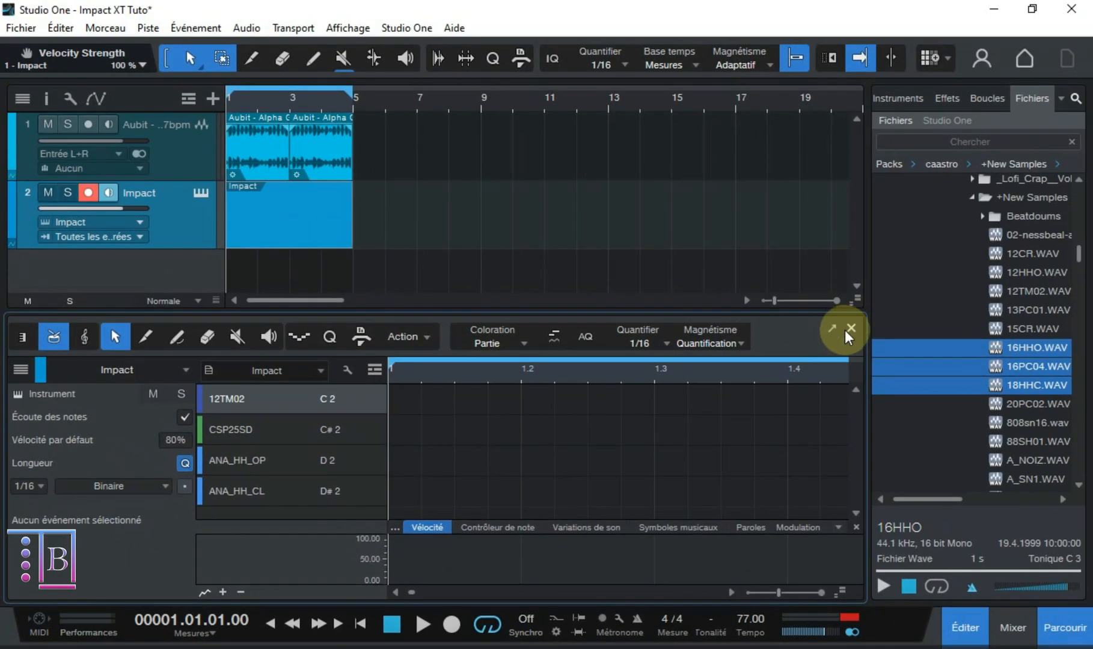
{"action": "left_click", "coordinate": [885, 305]}
- Convert the Impact part into a pattern and open it in the pattern editor
{"action": "right_click", "coordinate": [292, 211]}
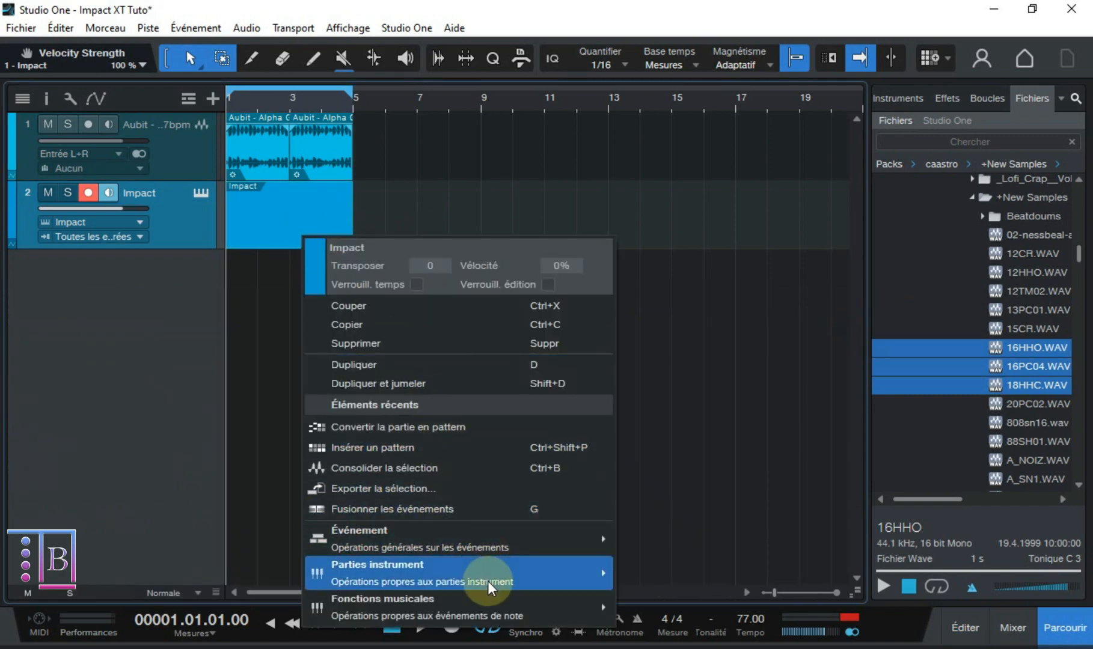
{"action": "mouse_move", "coordinate": [490, 583]}
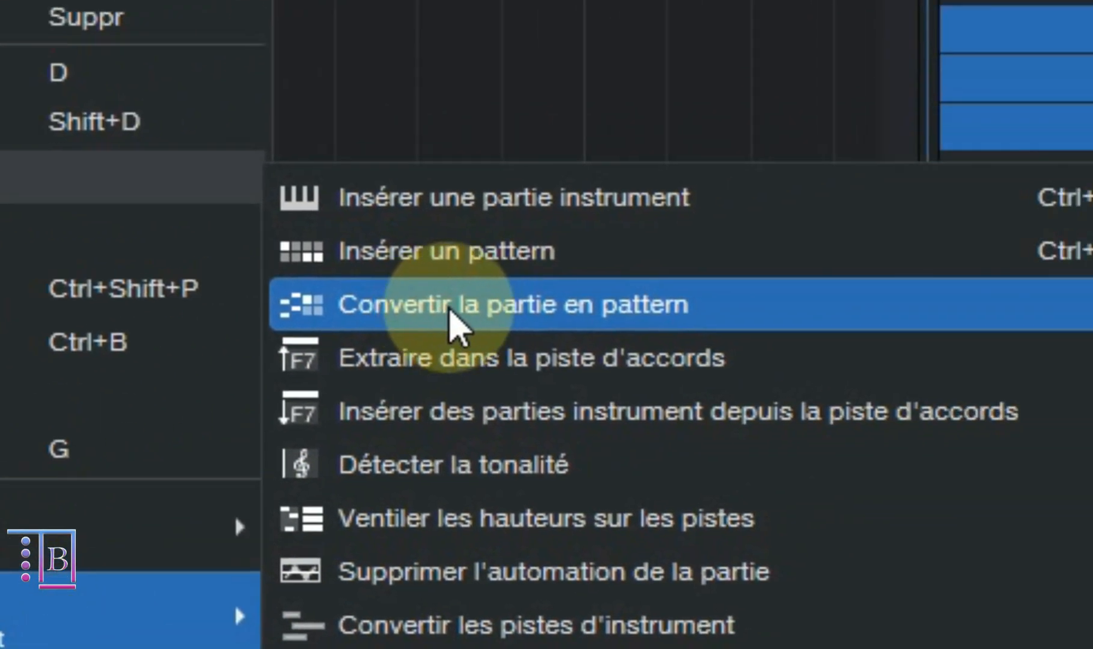
{"action": "left_click", "coordinate": [1082, 149]}
{"action": "double_click", "coordinate": [259, 193]}
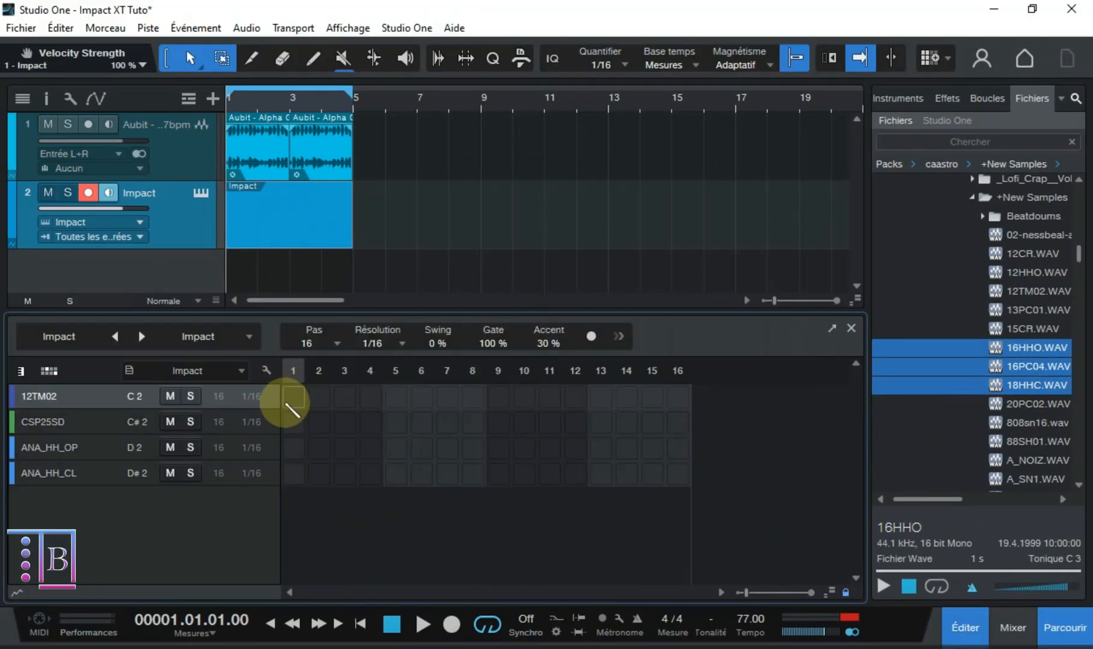
- Try hits on steps 1, 3, 6, 9 and 14 of the 12TM02 lane and erase them all
{"action": "left_click", "coordinate": [291, 398]}
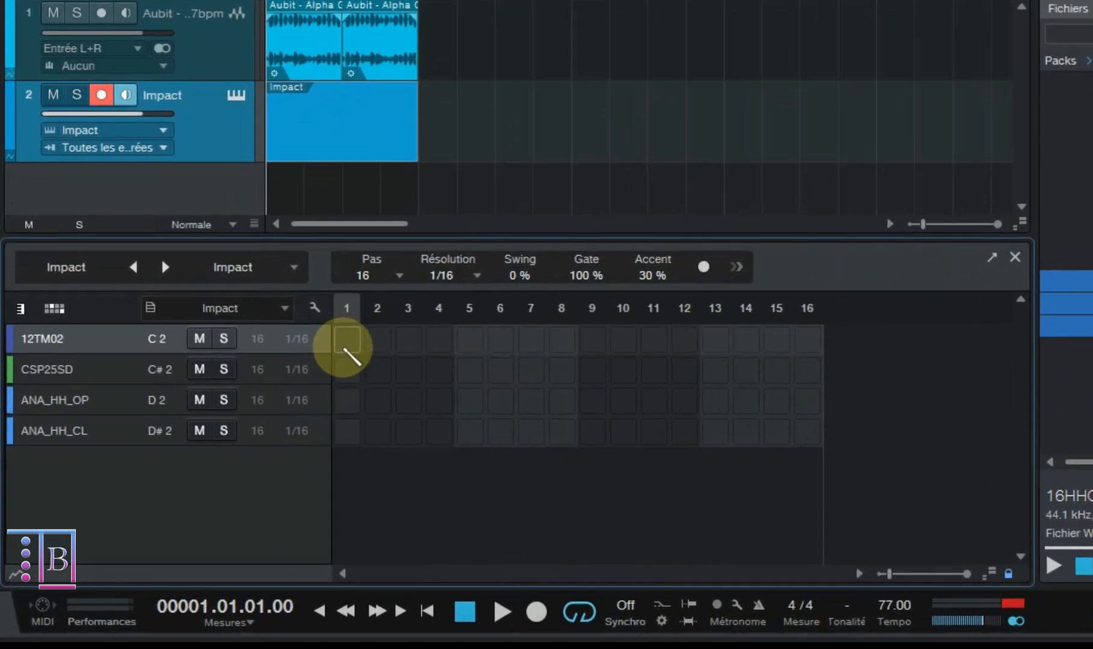
{"action": "left_click", "coordinate": [345, 397]}
{"action": "left_click", "coordinate": [421, 397]}
{"action": "left_click", "coordinate": [498, 396]}
{"action": "left_click", "coordinate": [779, 328]}
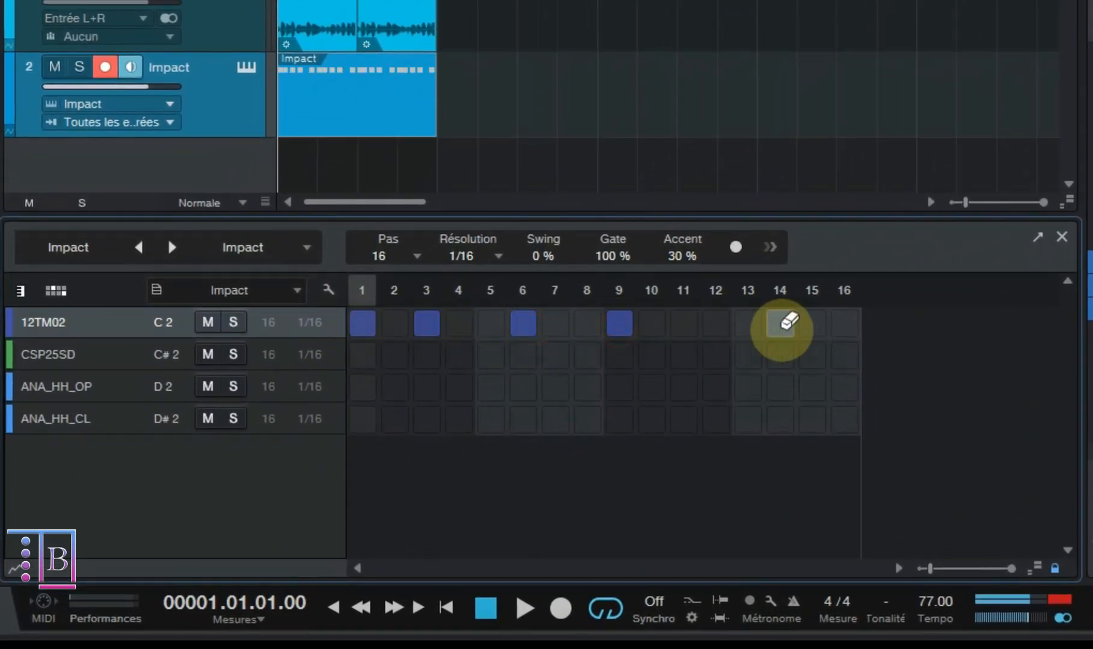
{"action": "left_click", "coordinate": [780, 328]}
{"action": "left_click", "coordinate": [618, 326]}
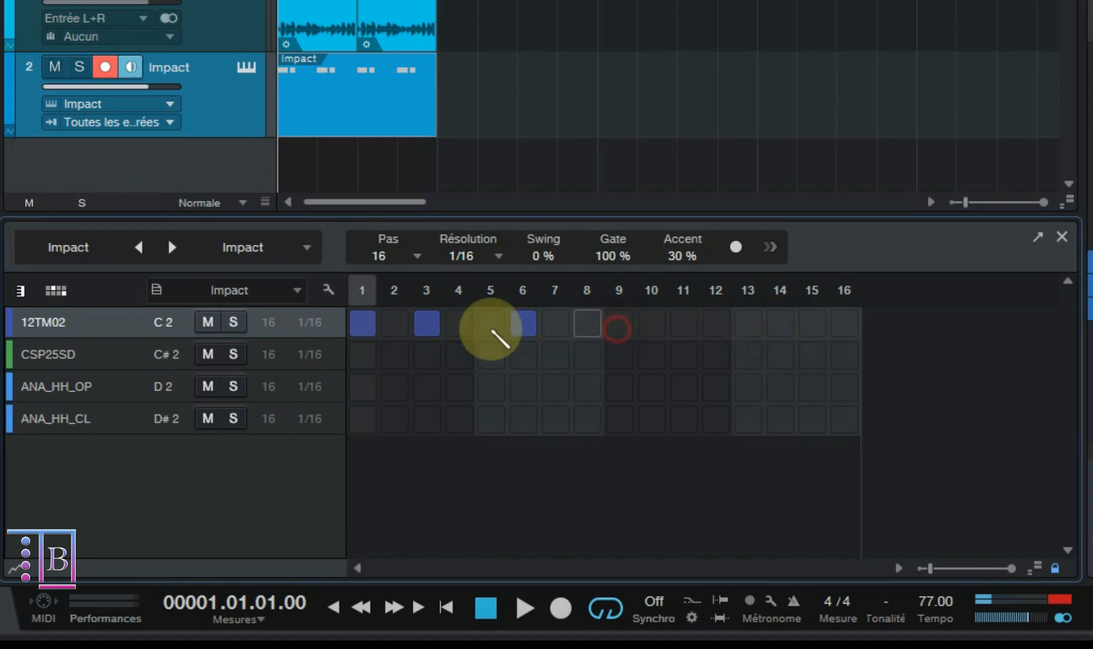
{"action": "left_click", "coordinate": [524, 323]}
{"action": "left_click", "coordinate": [424, 325]}
{"action": "left_click", "coordinate": [364, 323]}
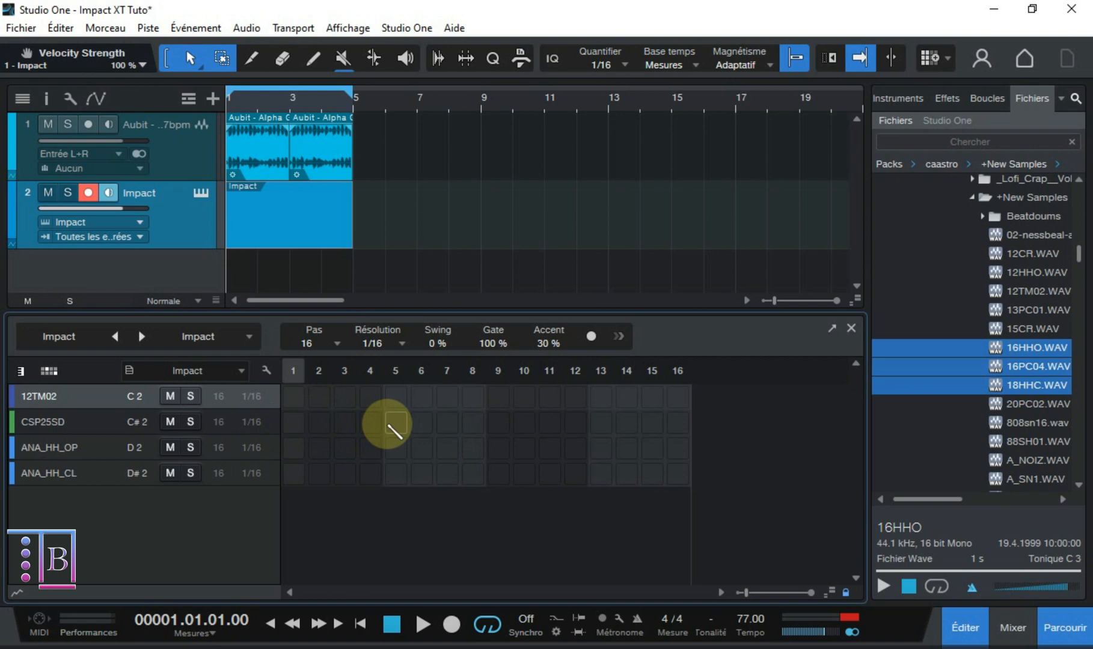
- Place CSP25SD hits on steps 5 and 13 and set the pattern length to 32 steps
{"action": "left_click", "coordinate": [392, 424]}
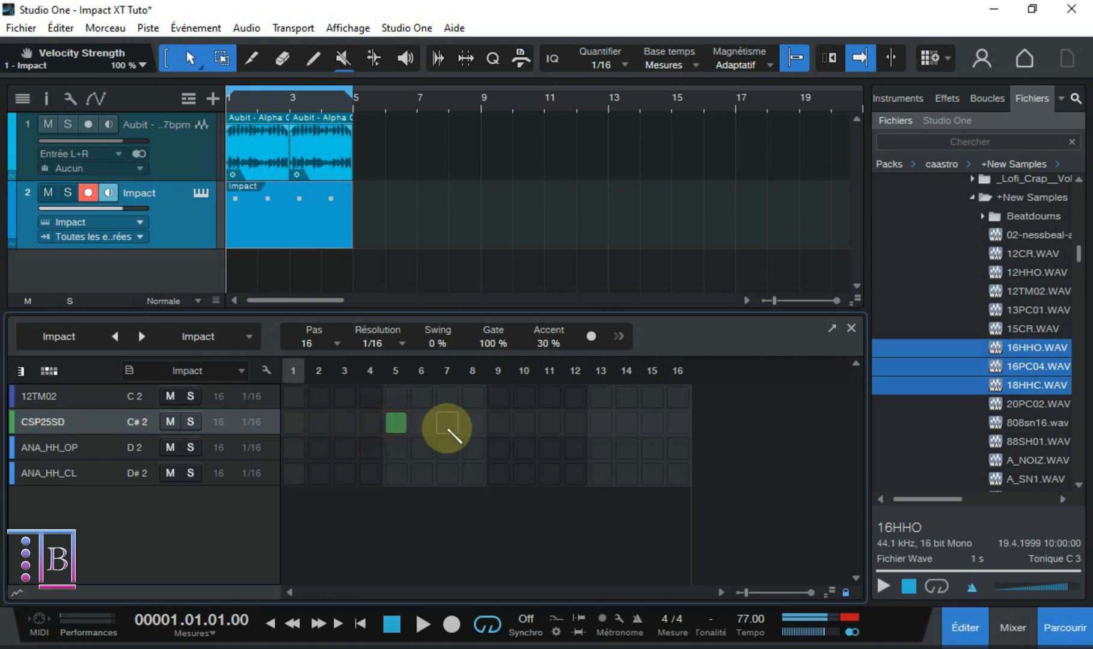
{"action": "left_click", "coordinate": [599, 423]}
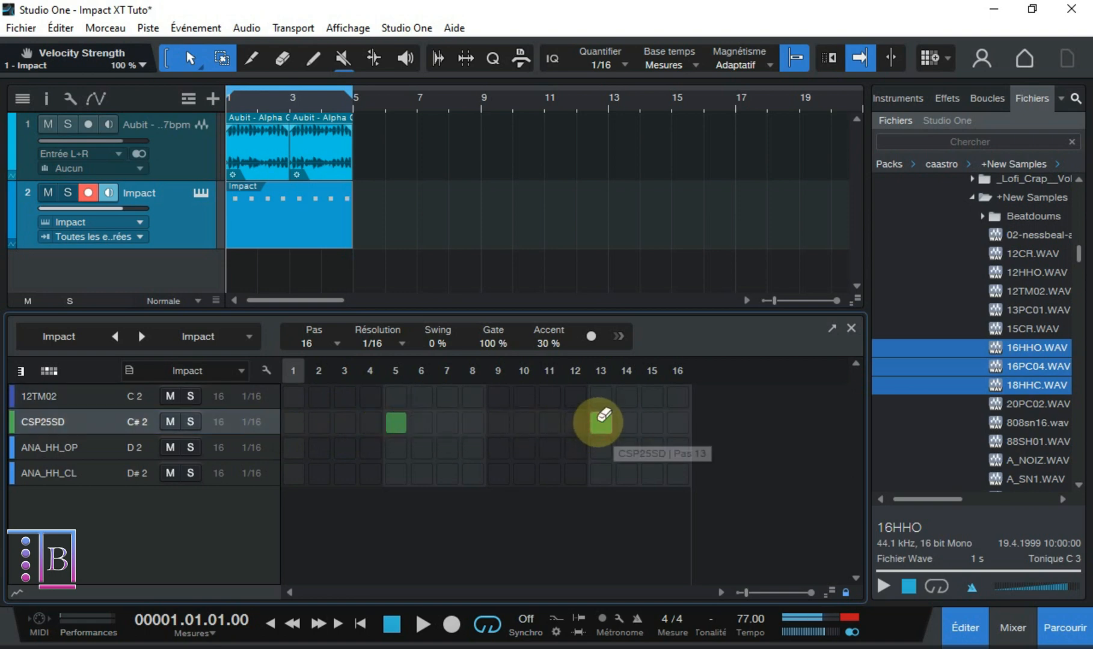
{"action": "left_click", "coordinate": [333, 345]}
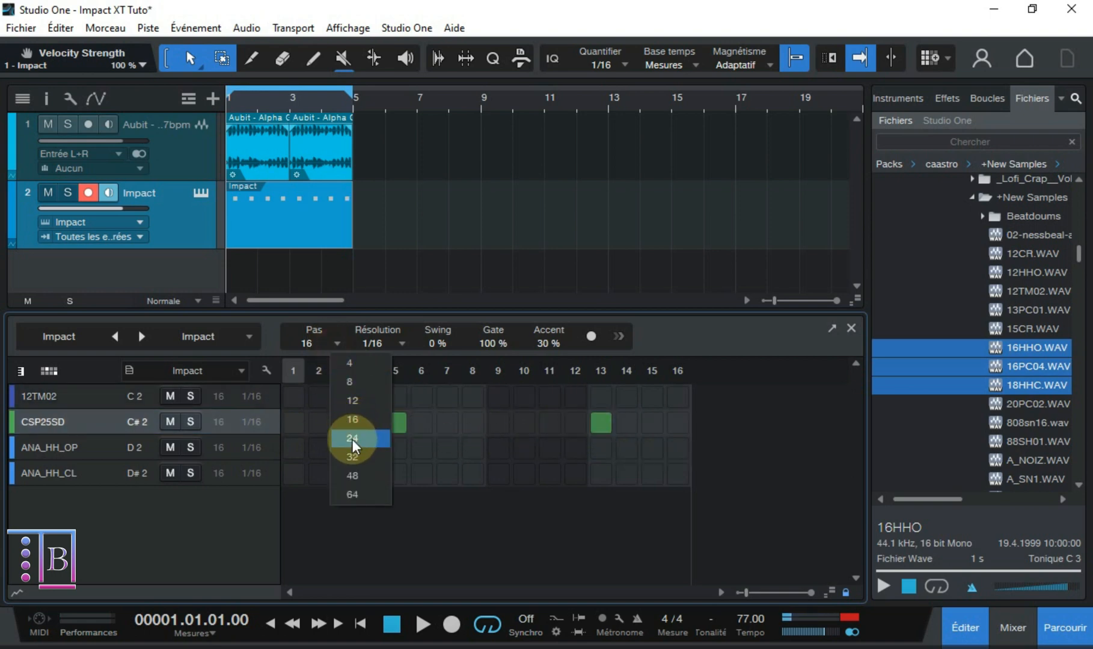
{"action": "left_click", "coordinate": [352, 457]}
- Play the pattern briefly, stop it, and move the CSP25SD hit from step 13 to step 14
{"action": "key", "text": "space"}
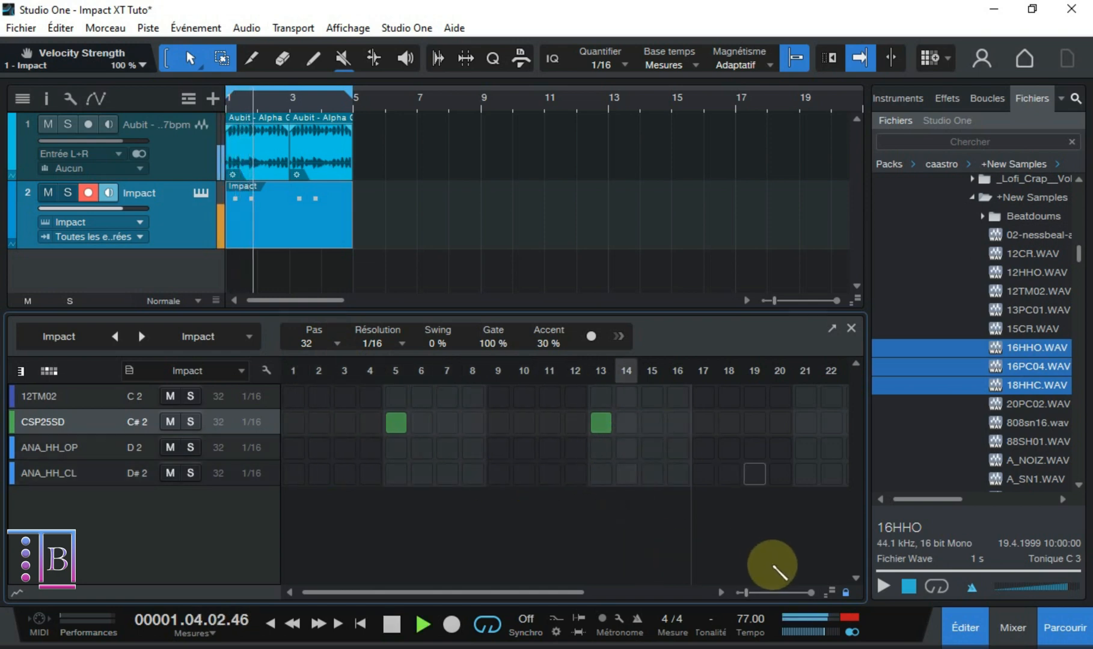
{"action": "key", "text": "space"}
{"action": "left_click", "coordinate": [601, 422]}
{"action": "left_click", "coordinate": [627, 423]}
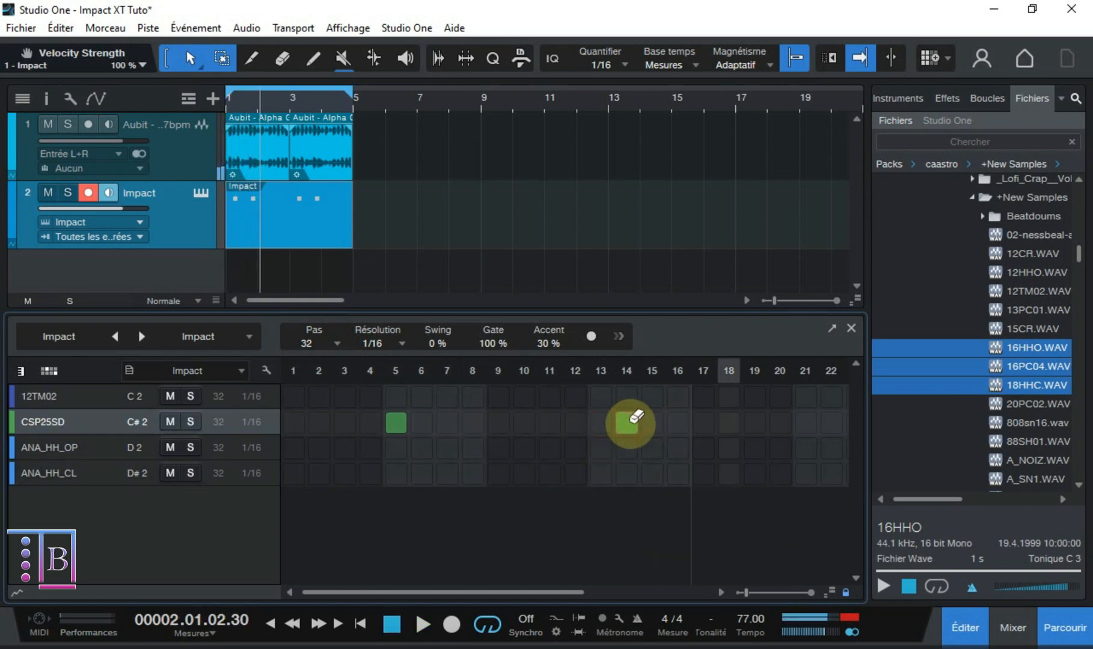
- Play the pattern briefly, stop it, move the CSP25SD hit from step 14 back to step 13, and restart playback
{"action": "key", "text": "space"}
{"action": "scroll", "coordinate": [661, 500], "scroll_direction": "down", "scroll_amount": 6}
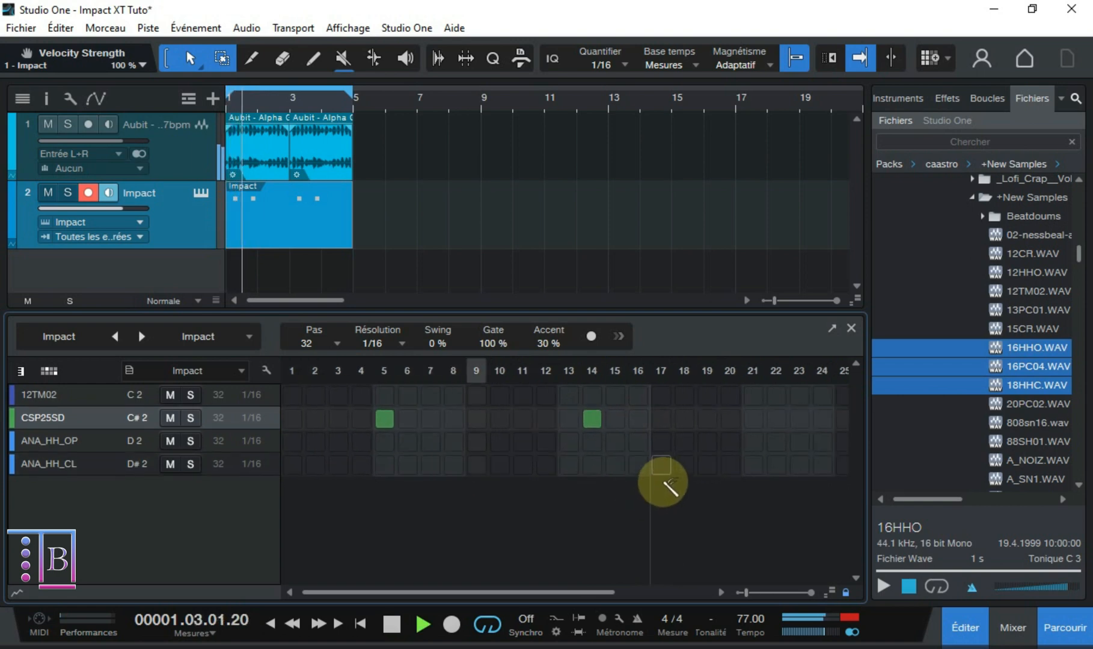
{"action": "key", "text": "space"}
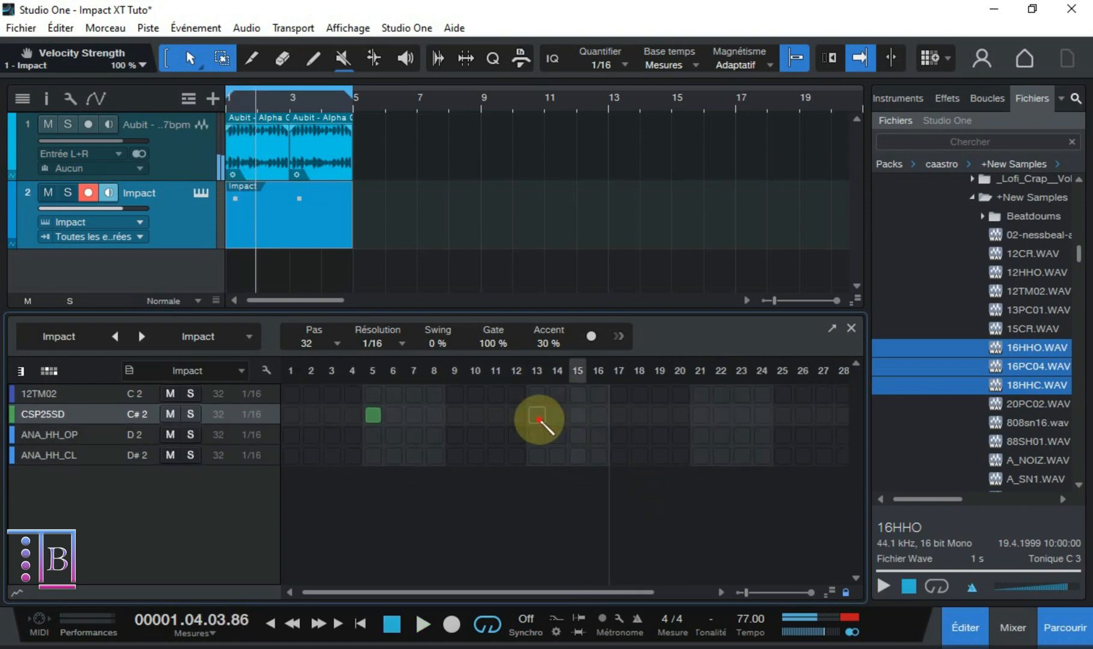
{"action": "left_click", "coordinate": [538, 419]}
{"action": "key", "text": "space"}
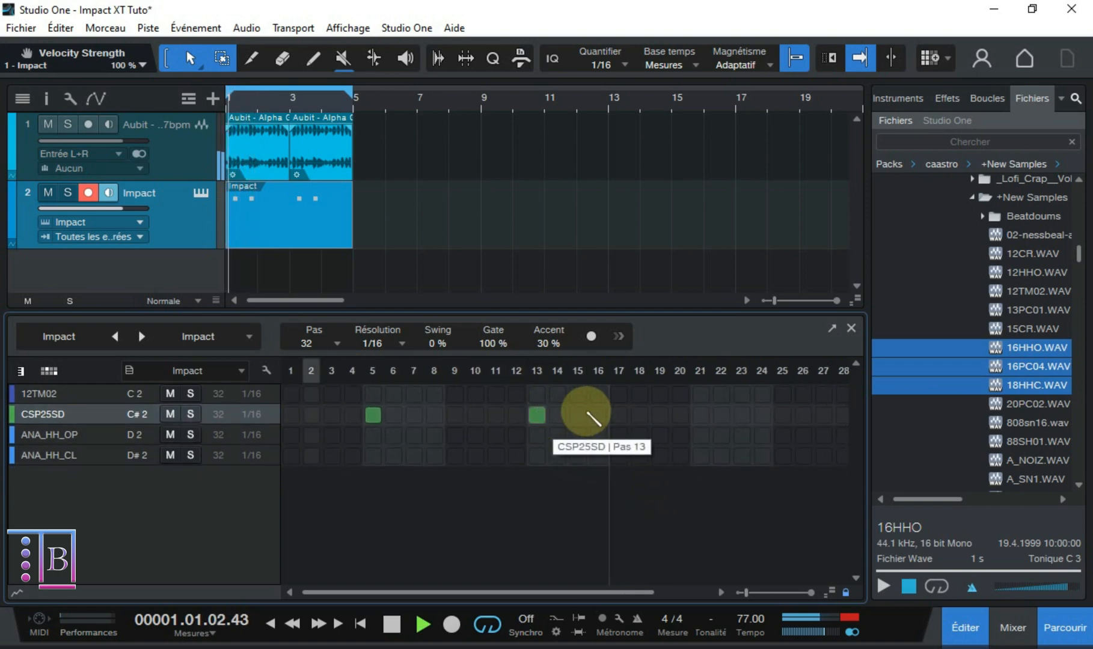
- Add CSP25SD hits on steps 21 and 29 with the metronome running, and switch the metronome off
{"action": "left_click", "coordinate": [636, 619]}
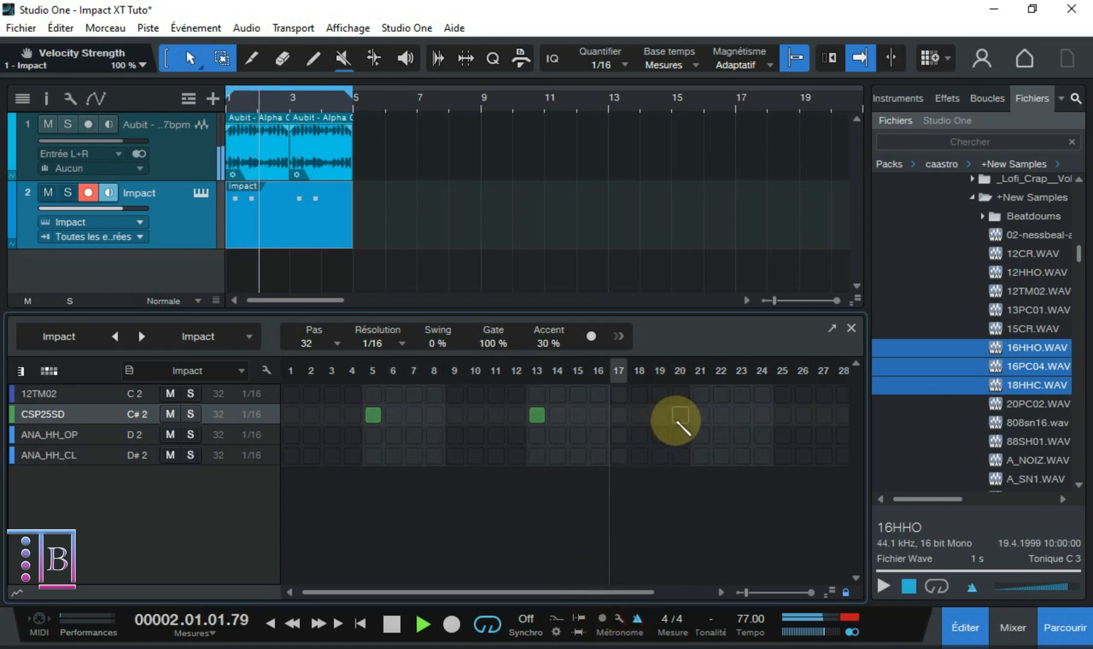
{"action": "left_click", "coordinate": [701, 415]}
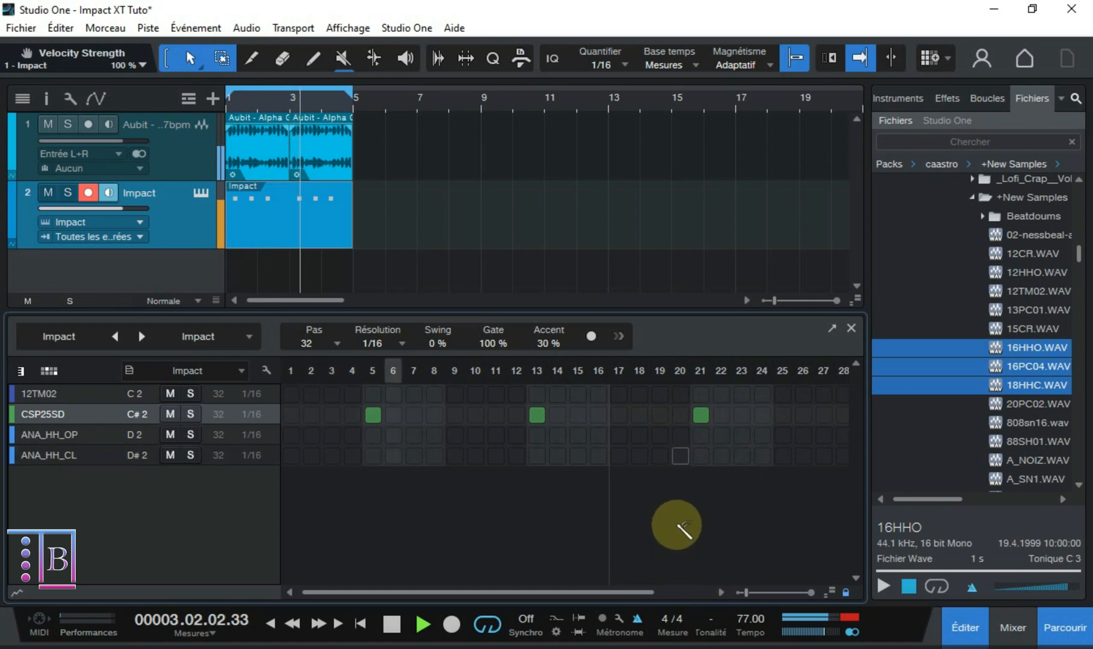
{"action": "scroll", "coordinate": [683, 507], "scroll_direction": "down", "scroll_amount": 3}
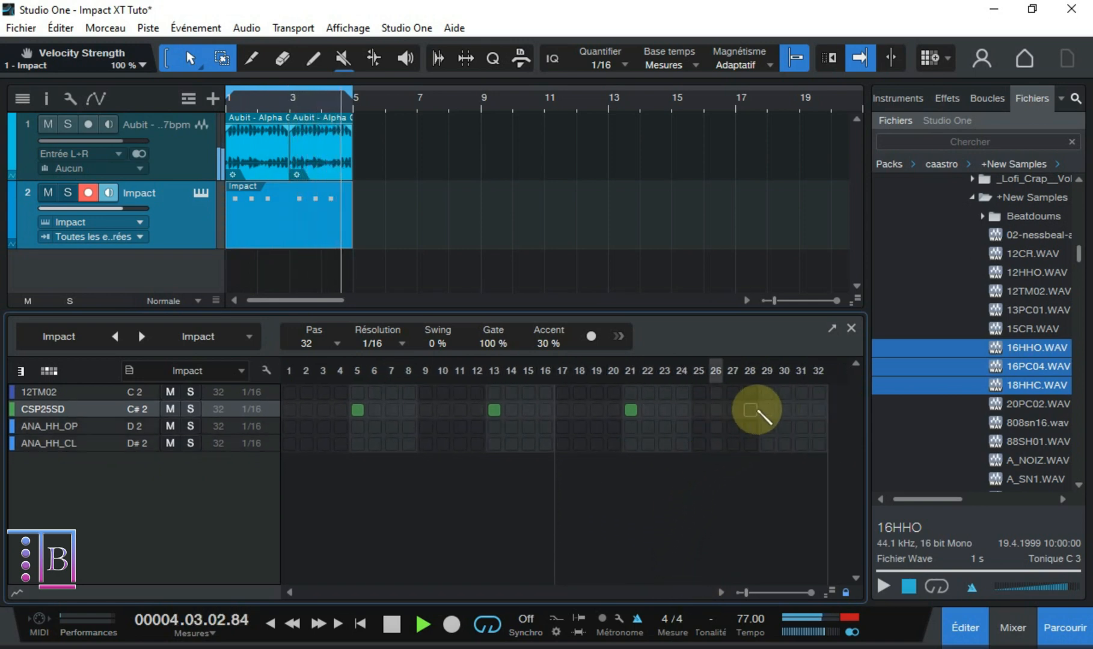
{"action": "left_click", "coordinate": [749, 409]}
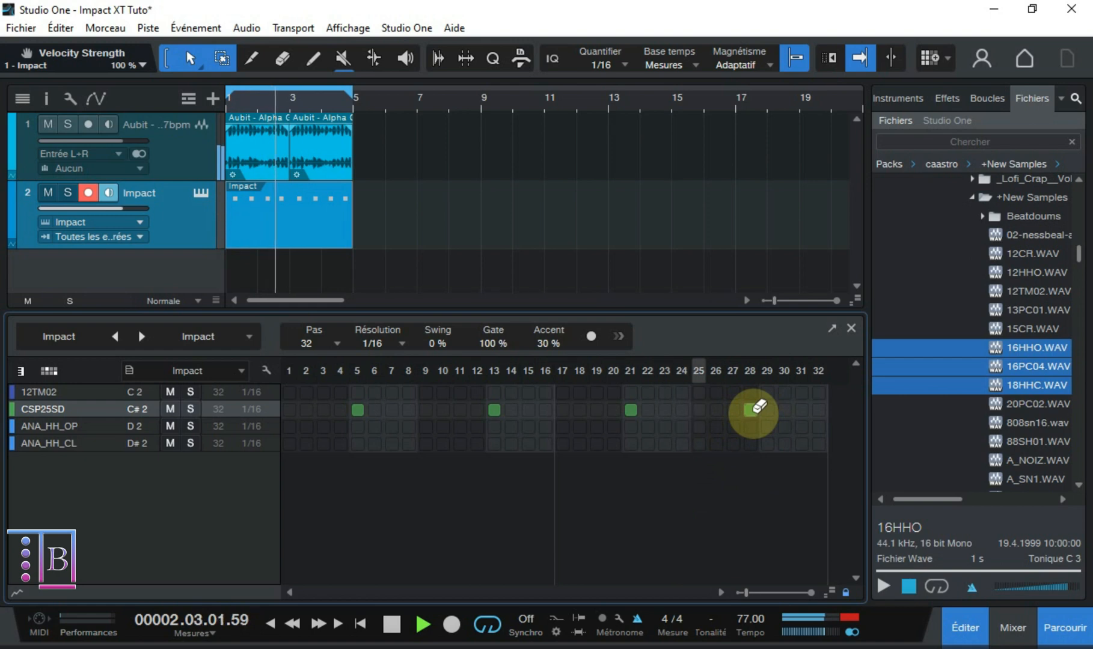
{"action": "left_click", "coordinate": [751, 408]}
{"action": "left_click", "coordinate": [768, 409]}
{"action": "left_click", "coordinate": [635, 619]}
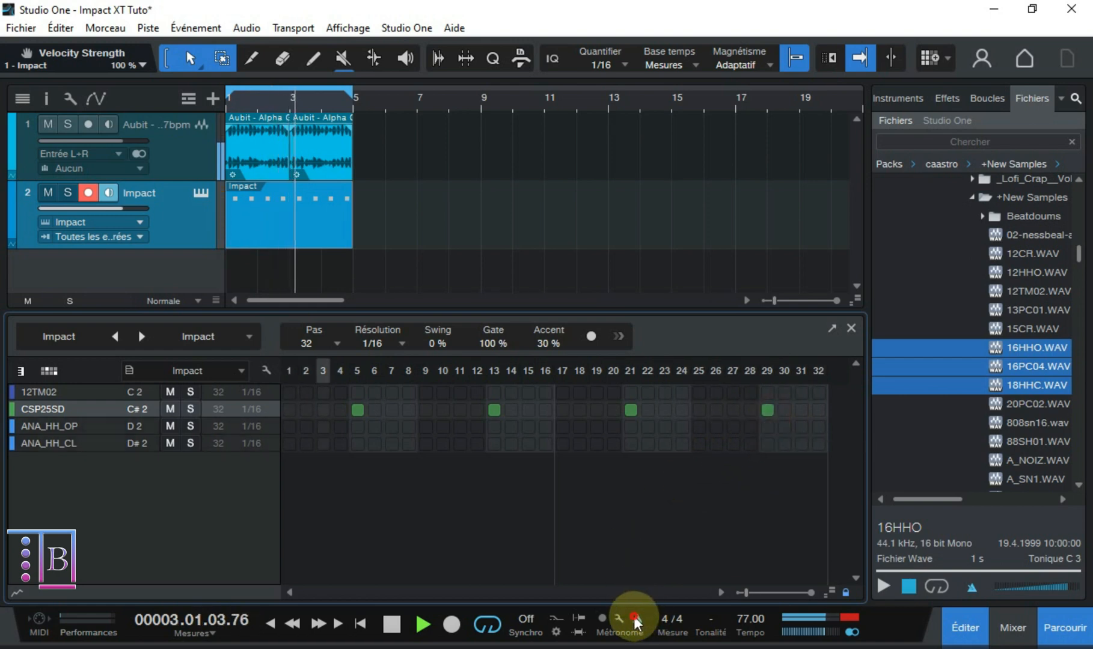
- Place ANA_HH_OP hits on steps 4, 10, 12, 20, 26 and 28, and fill all 32 steps of the ANA_HH_CL lane
{"action": "left_click", "coordinate": [341, 426]}
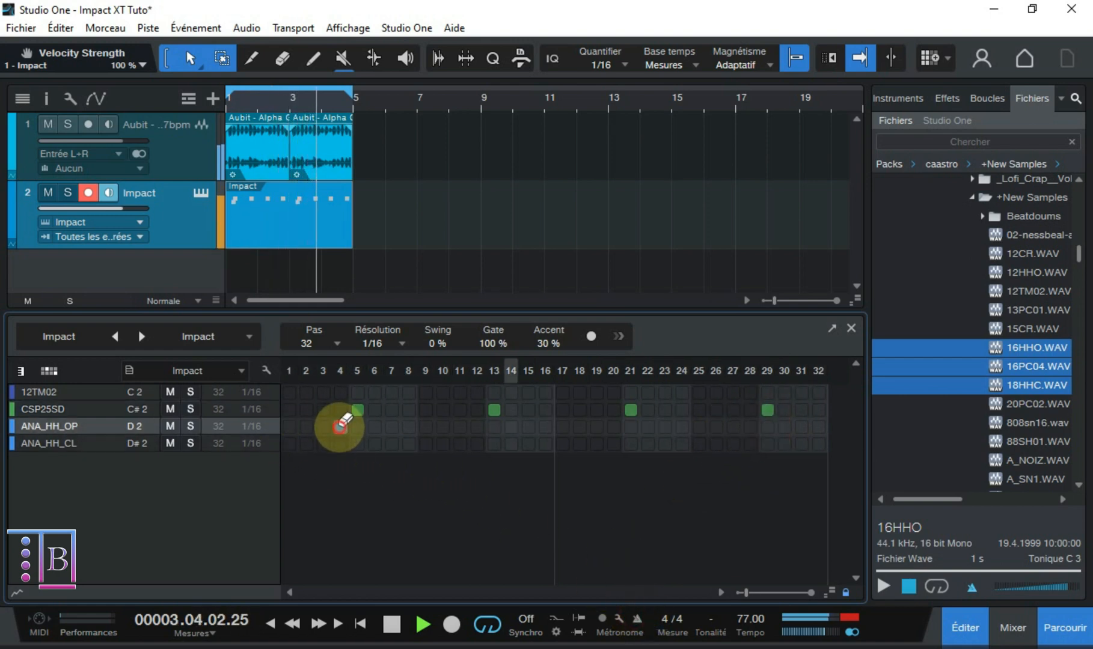
{"action": "left_click", "coordinate": [477, 426]}
{"action": "left_click", "coordinate": [613, 426]}
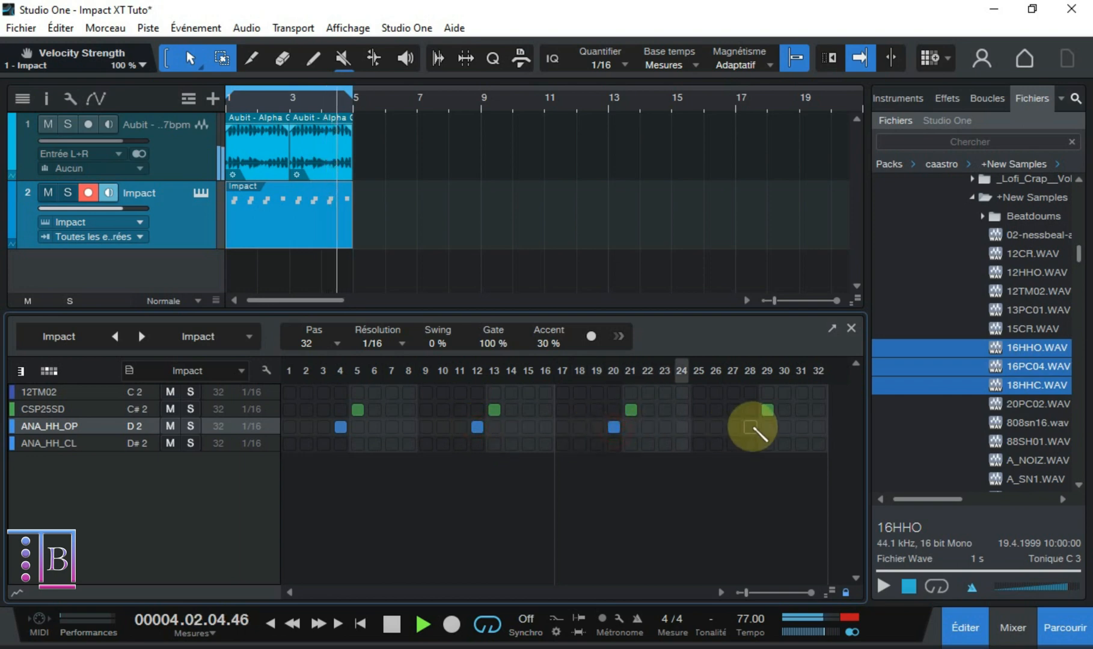
{"action": "left_click", "coordinate": [750, 426]}
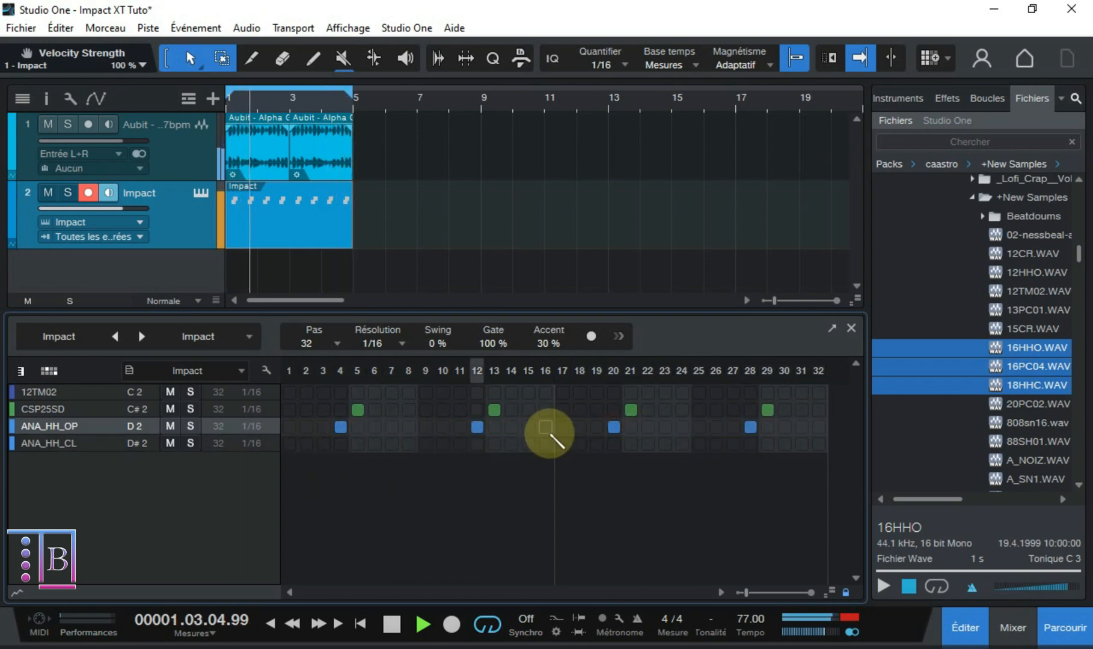
{"action": "left_click", "coordinate": [443, 427]}
{"action": "left_click", "coordinate": [715, 426]}
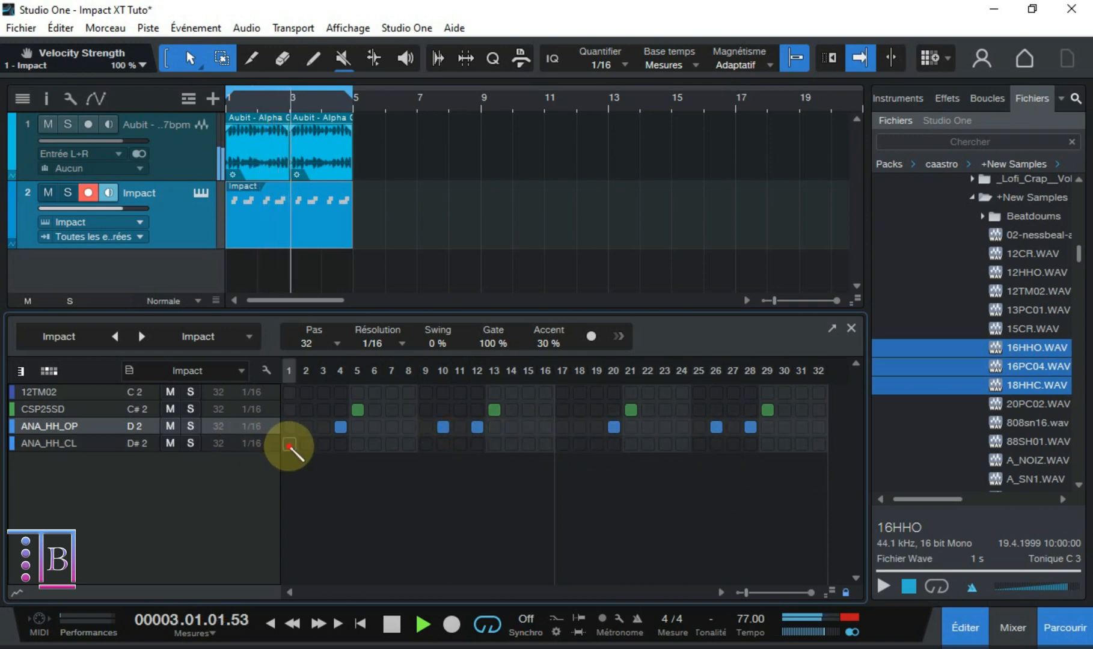
{"action": "left_click_drag", "start_coordinate": [289, 443], "coordinate": [829, 444]}
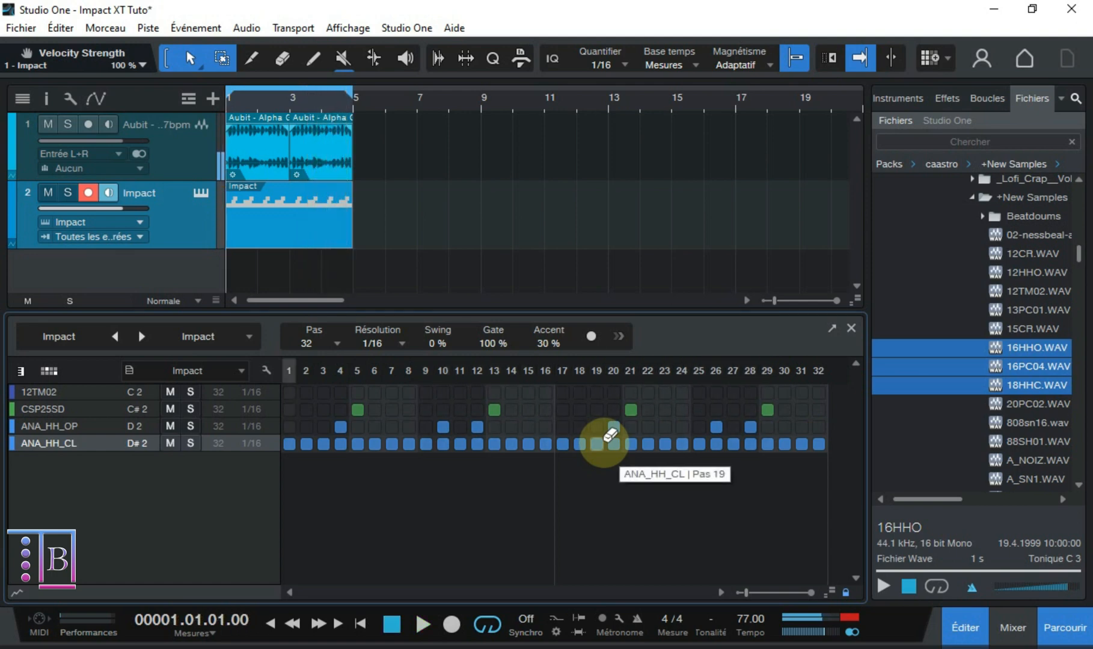
{"action": "left_click", "coordinate": [613, 428]}
- Place 12TM02 hits on steps 1, 11, 17, 20, 27 and 32 while the pattern plays
{"action": "left_click", "coordinate": [286, 394]}
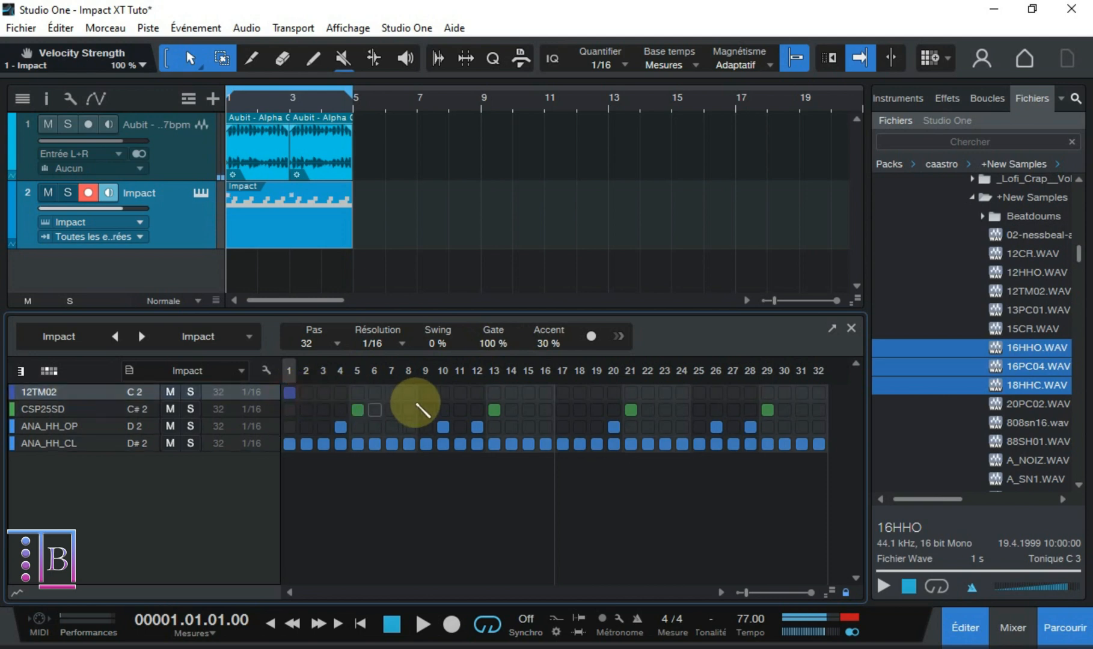
{"action": "key", "text": "space"}
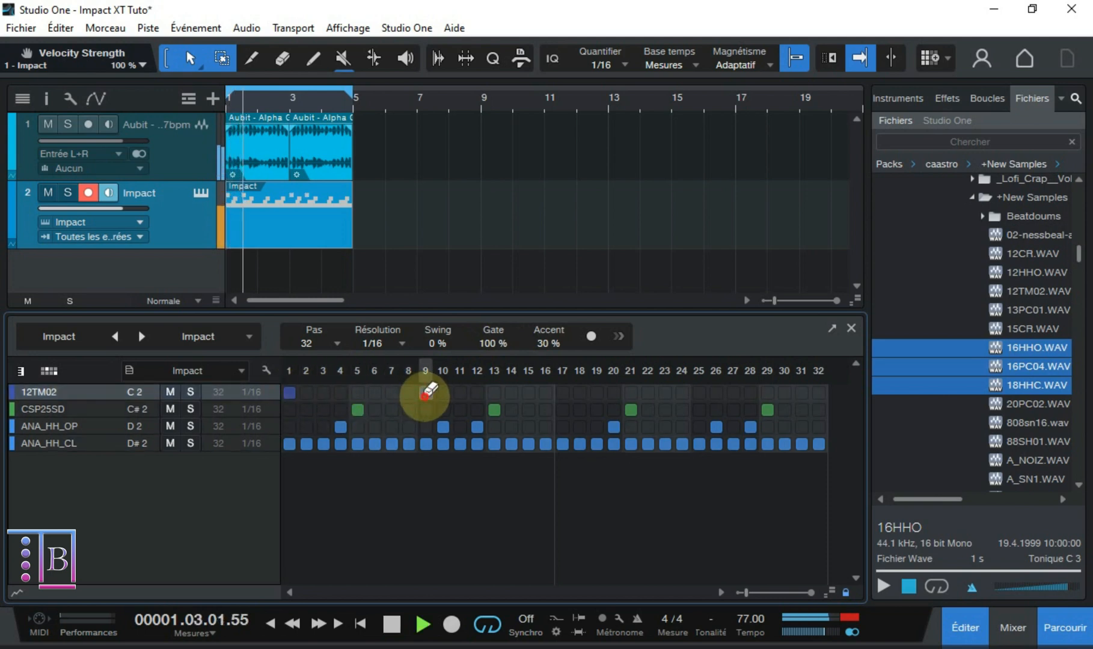
{"action": "left_click", "coordinate": [460, 393]}
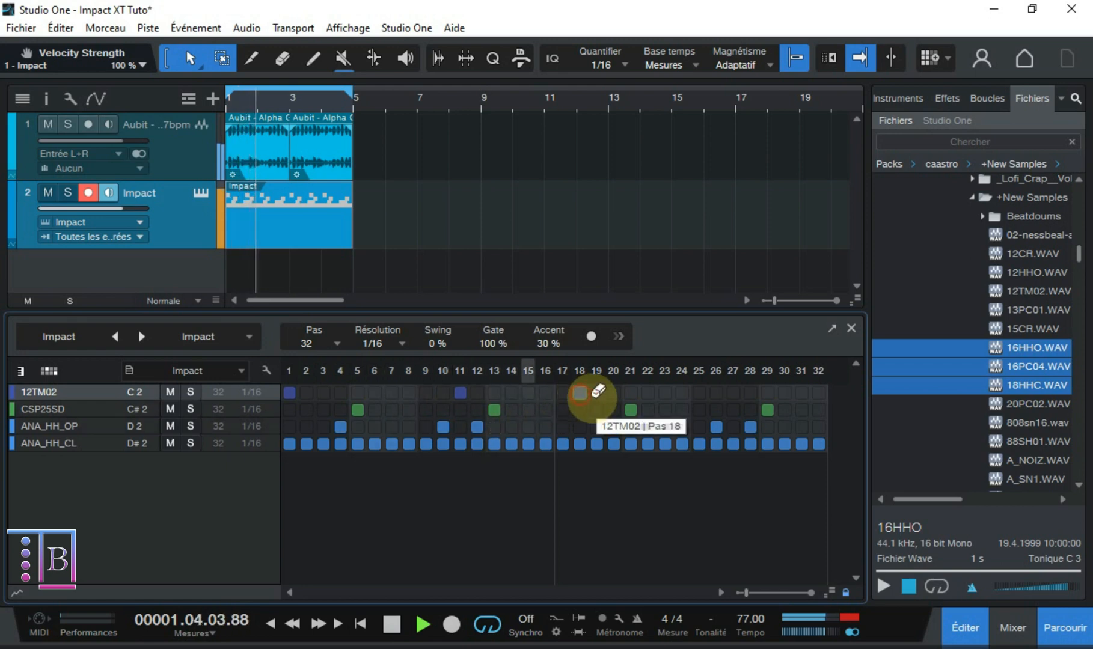
{"action": "left_click", "coordinate": [562, 392]}
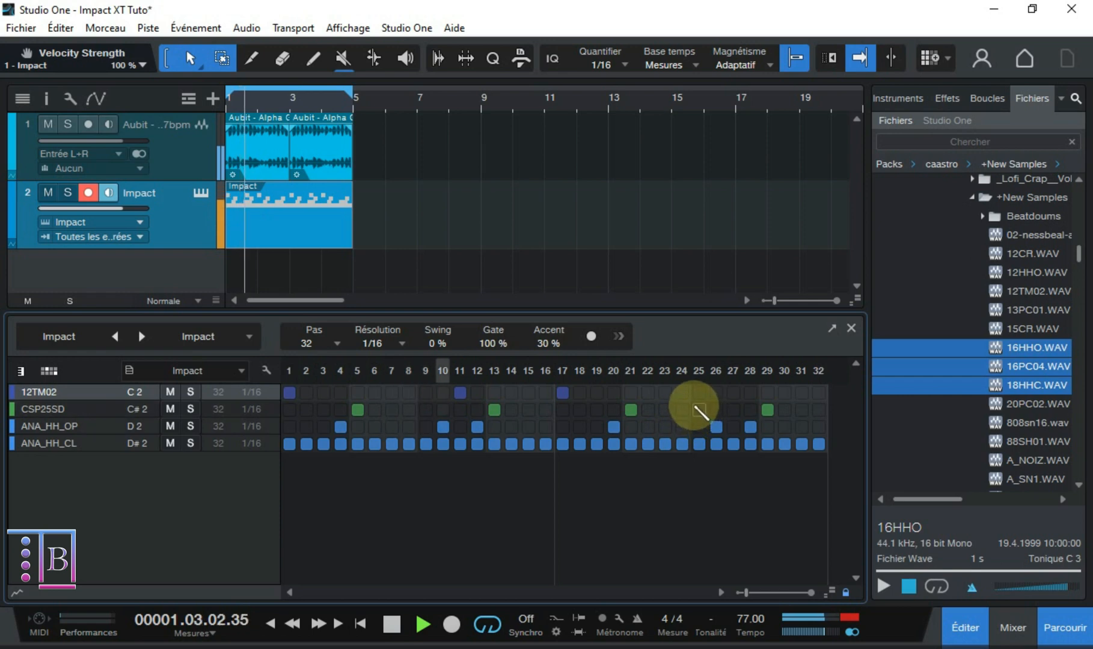
{"action": "left_click", "coordinate": [613, 393]}
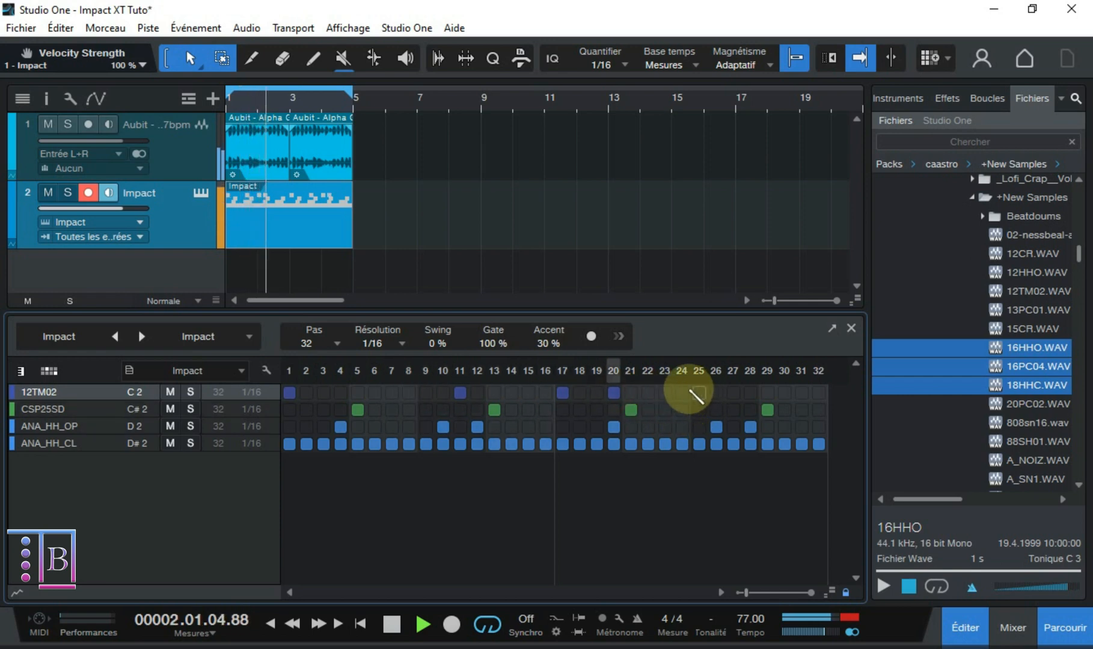
{"action": "left_click", "coordinate": [732, 392]}
{"action": "left_click", "coordinate": [818, 394]}
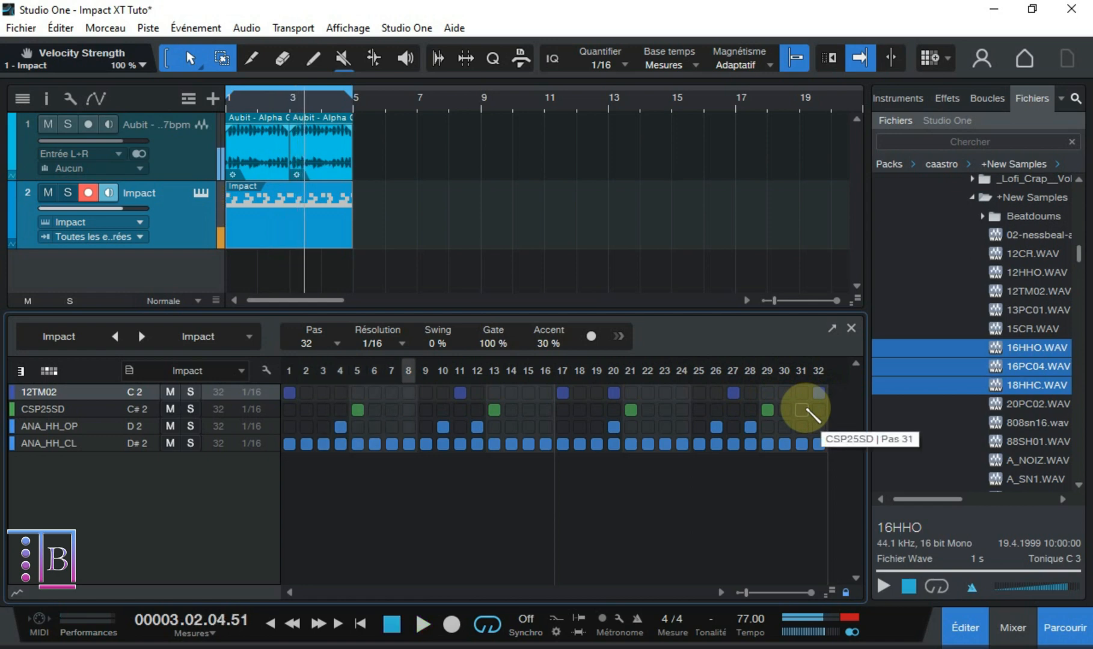
- Play the full pattern, unlock the pattern editor's zoom lock and enlarge the lane height, and stop playback
{"action": "key", "text": "space"}
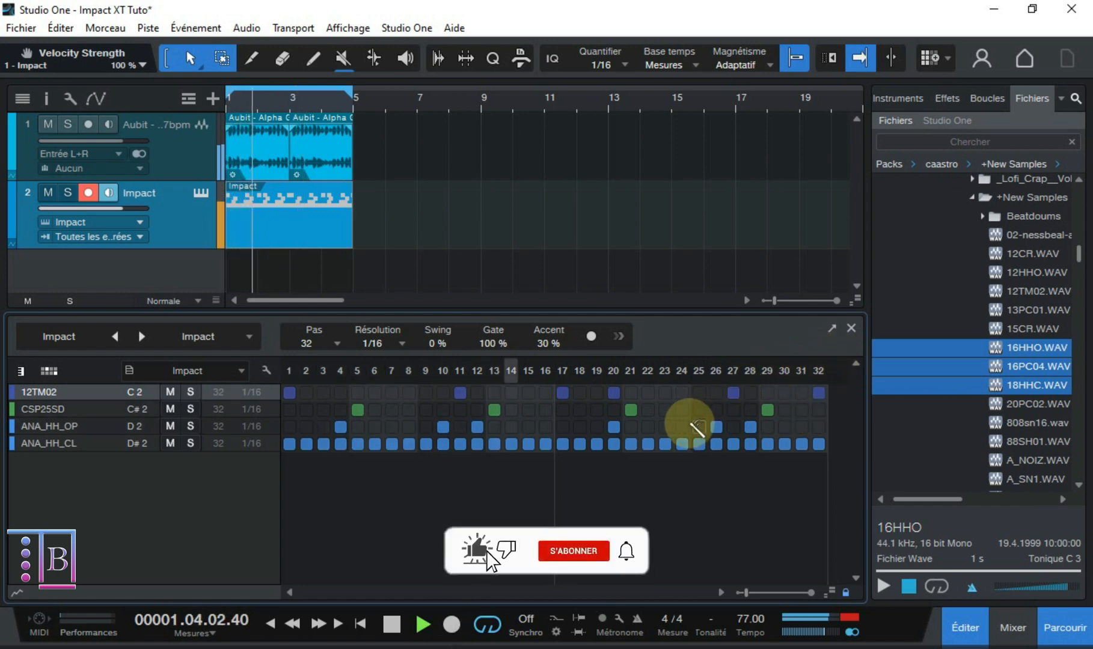
{"action": "scroll", "coordinate": [683, 425], "scroll_direction": "up", "scroll_amount": 2}
{"action": "scroll", "coordinate": [684, 424], "scroll_direction": "down", "scroll_amount": 1}
{"action": "scroll", "coordinate": [683, 425], "scroll_direction": "down", "scroll_amount": 2}
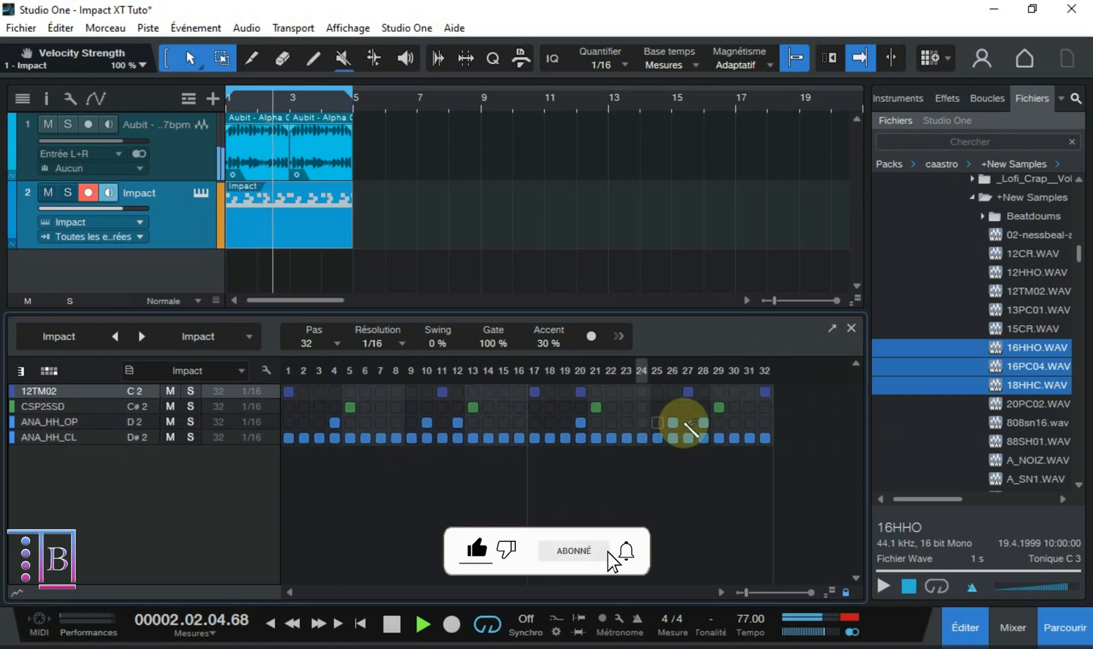
{"action": "left_click", "coordinate": [846, 592]}
{"action": "left_click_drag", "start_coordinate": [829, 593], "coordinate": [827, 513]}
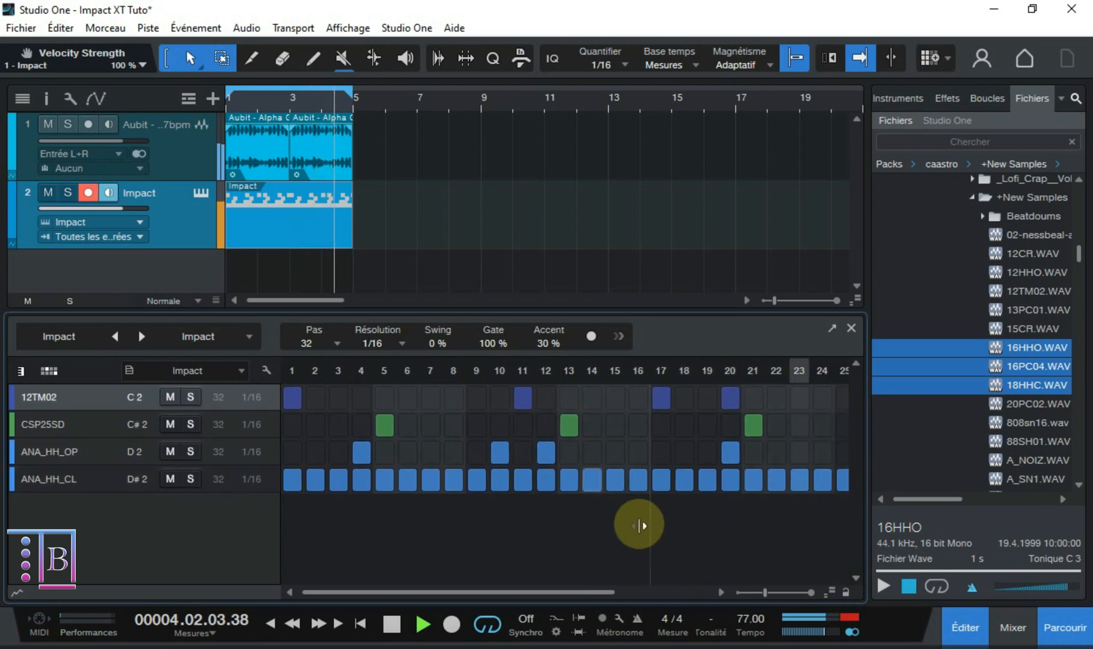
{"action": "scroll", "coordinate": [639, 525], "scroll_direction": "down", "scroll_amount": 3}
{"action": "key", "text": "space"}
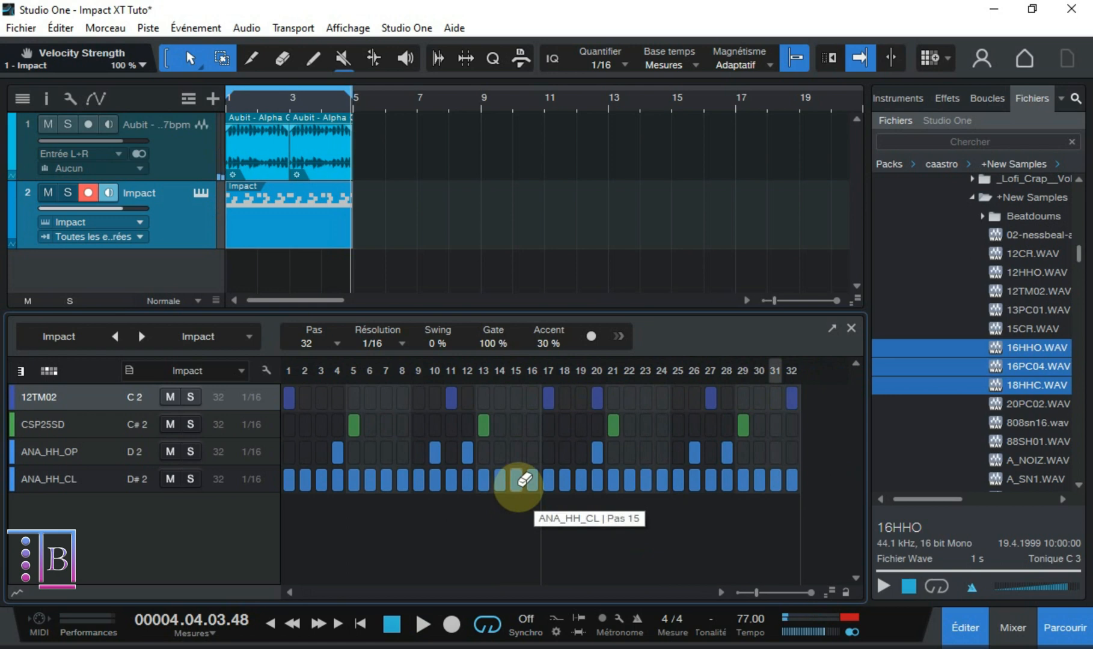
- Close the pattern editor and hide the channel list in the mixer
{"action": "left_click", "coordinate": [851, 329]}
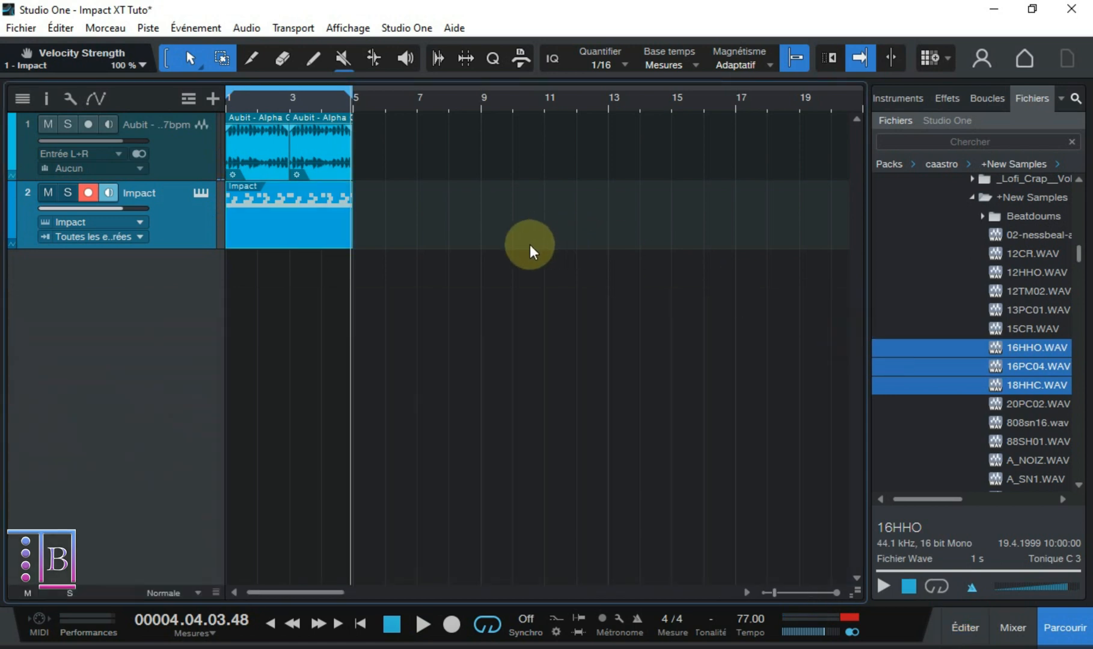
{"action": "key", "text": "comma"}
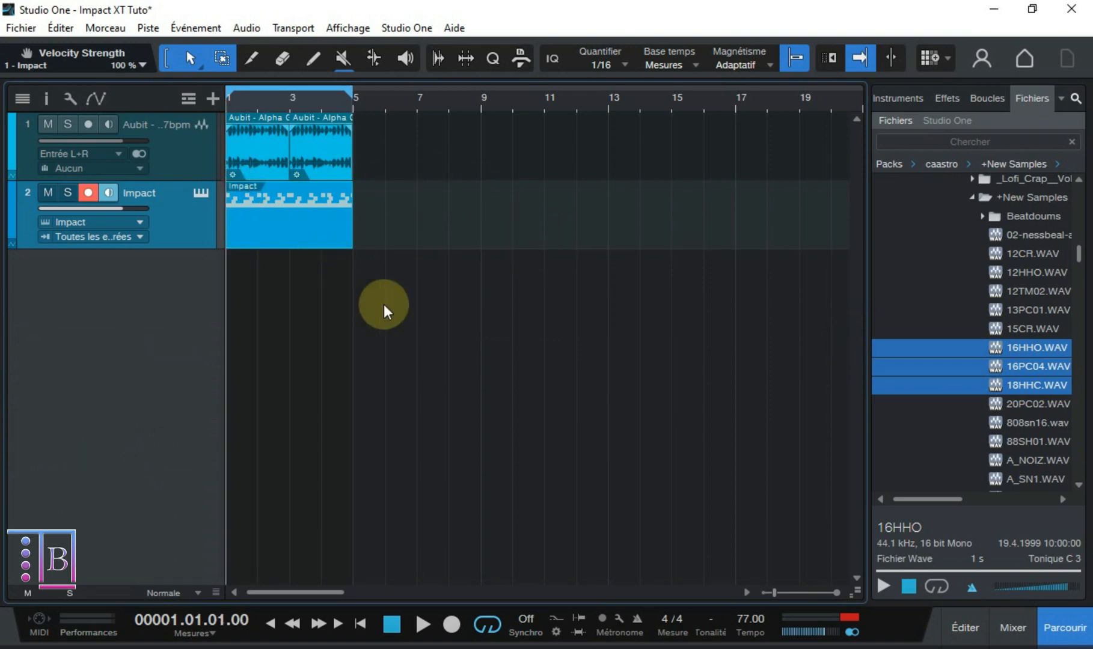
{"action": "key", "text": "F3"}
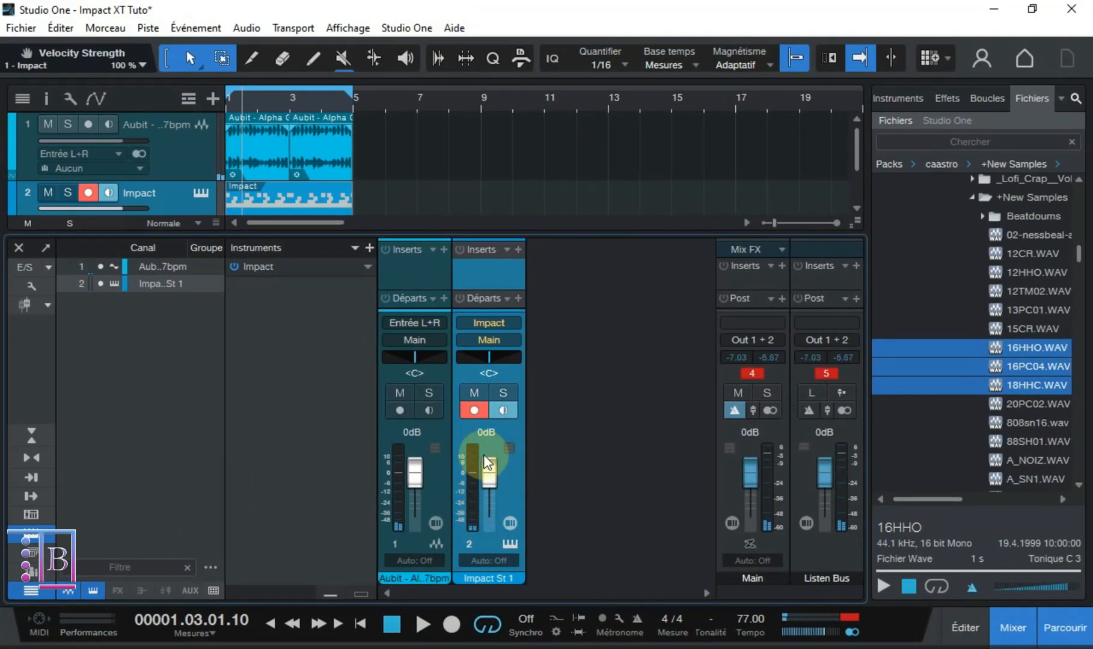
{"action": "left_click", "coordinate": [30, 590]}
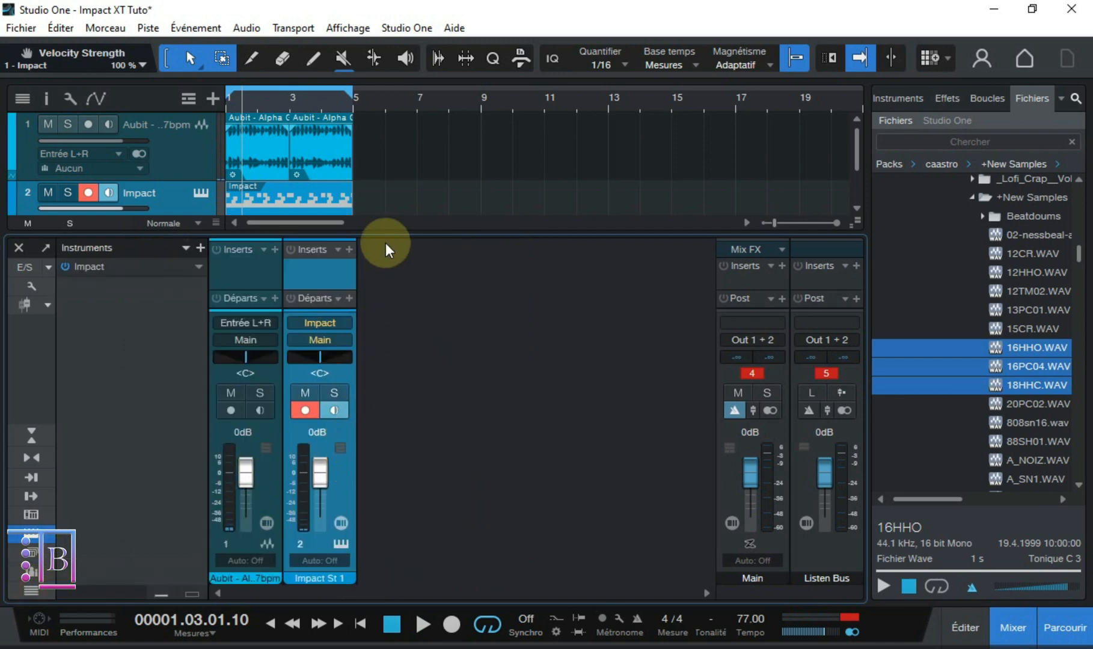
{"action": "key", "text": "F3"}
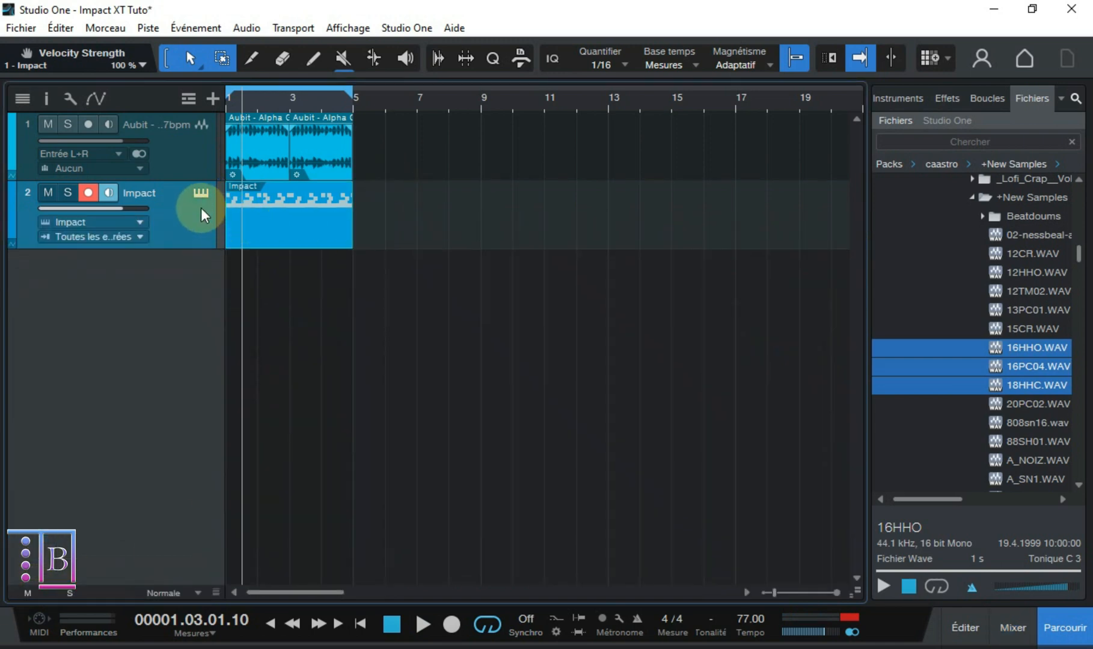
- Route the Impact XT pads 12TM02 to Stereo 2, CSP25SD to Stereo 3, ANA_HH_OP to Stereo 4 and ANA_HH_CL to Stereo 5, and show the mixer
{"action": "left_click", "coordinate": [200, 193]}
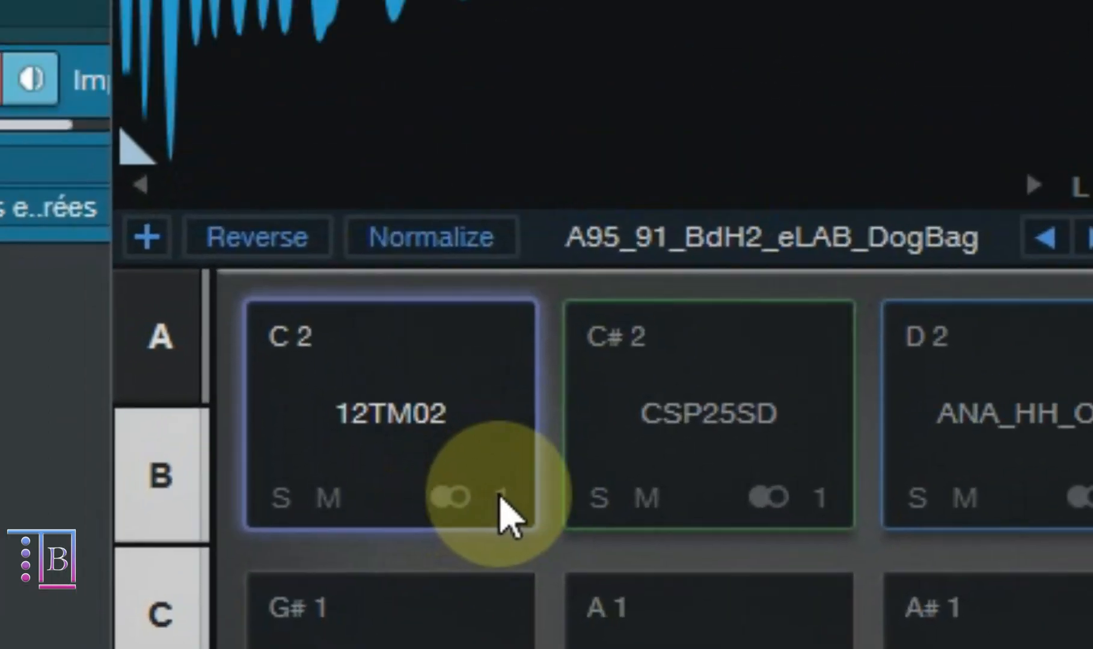
{"action": "left_click", "coordinate": [500, 497]}
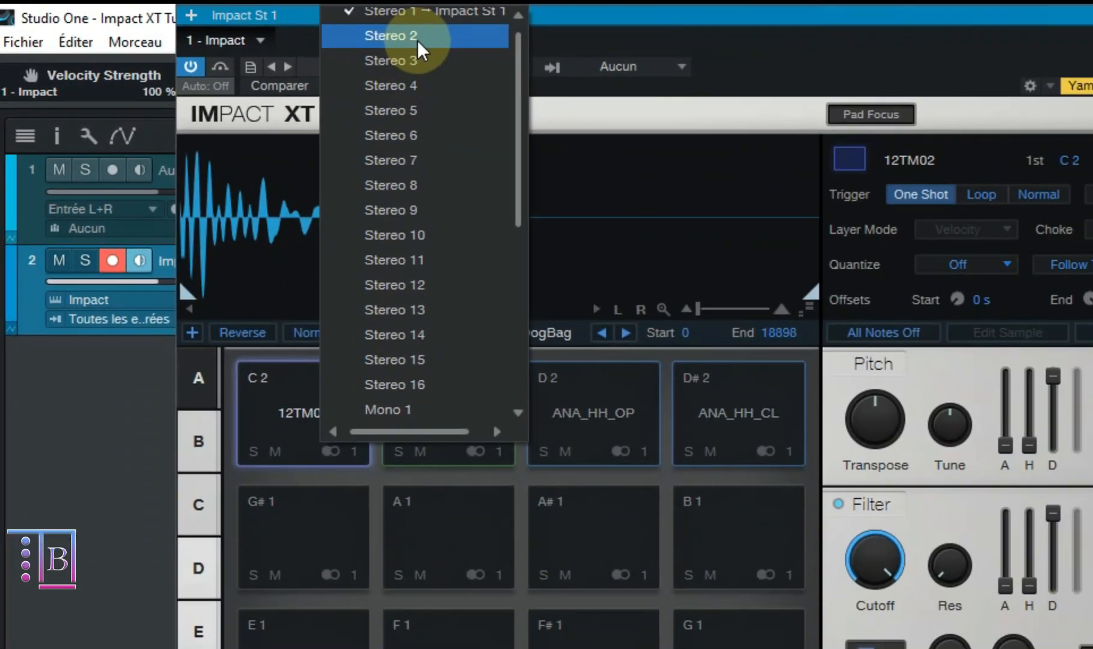
{"action": "left_click", "coordinate": [672, 90]}
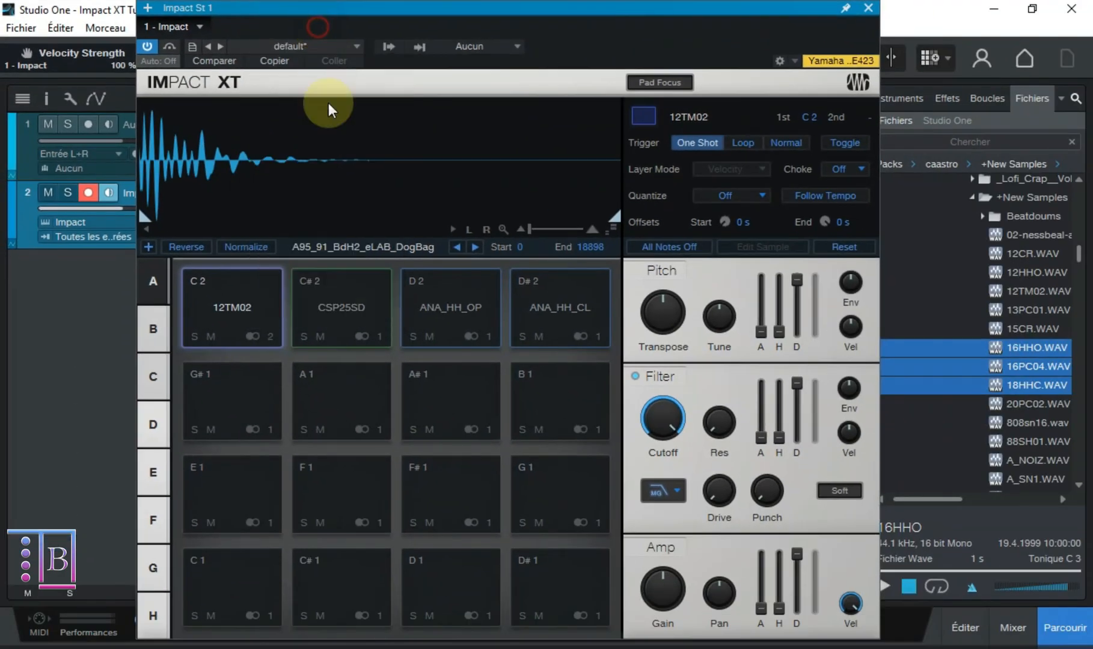
{"action": "left_click", "coordinate": [380, 337]}
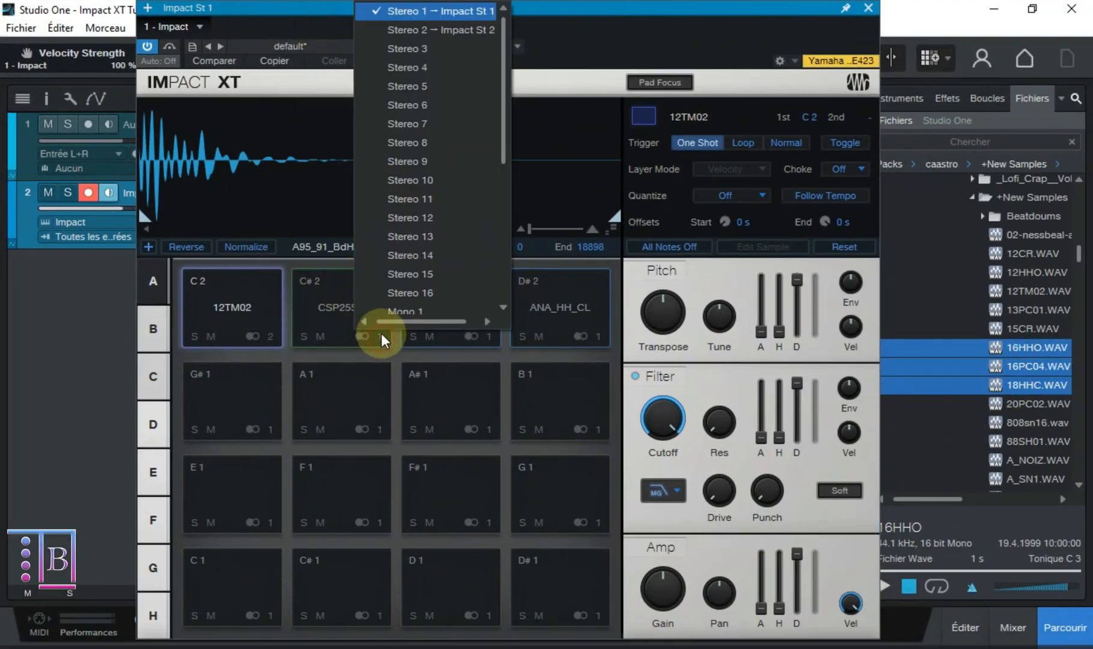
{"action": "left_click", "coordinate": [402, 48]}
{"action": "left_click", "coordinate": [481, 336]}
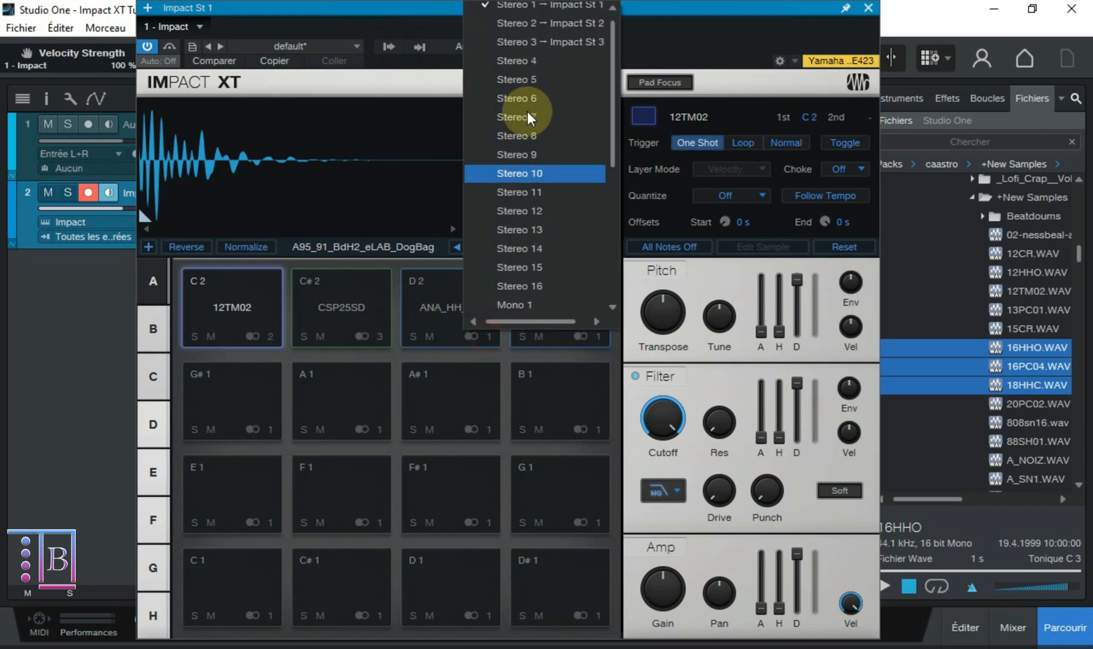
{"action": "left_click", "coordinate": [521, 64]}
{"action": "left_click", "coordinate": [601, 338]}
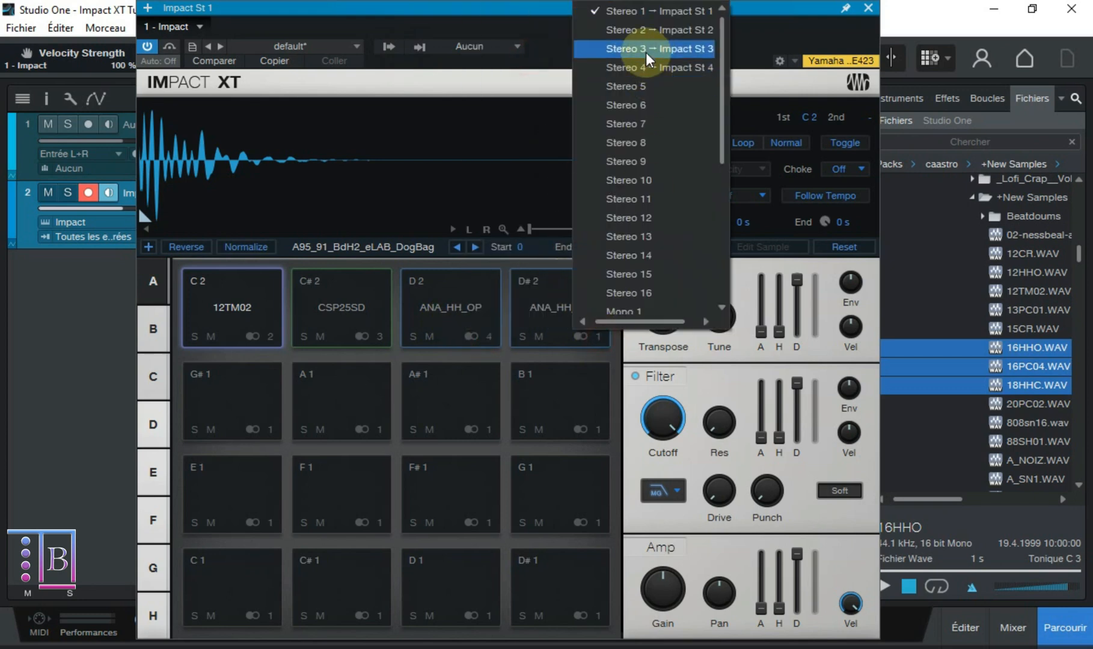
{"action": "left_click", "coordinate": [642, 86]}
{"action": "key", "text": "F3"}
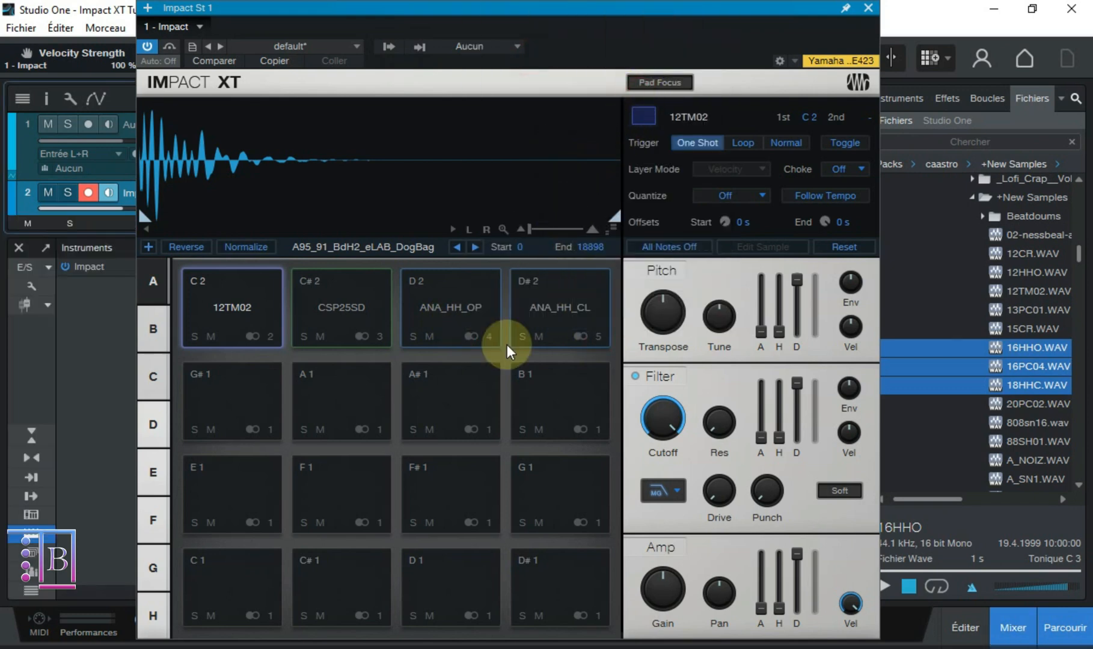
- Close the Impact XT window, start playback and solo the Impact St 2, St 3, St 4 and St 5 channels one after another
{"action": "left_click", "coordinate": [867, 7]}
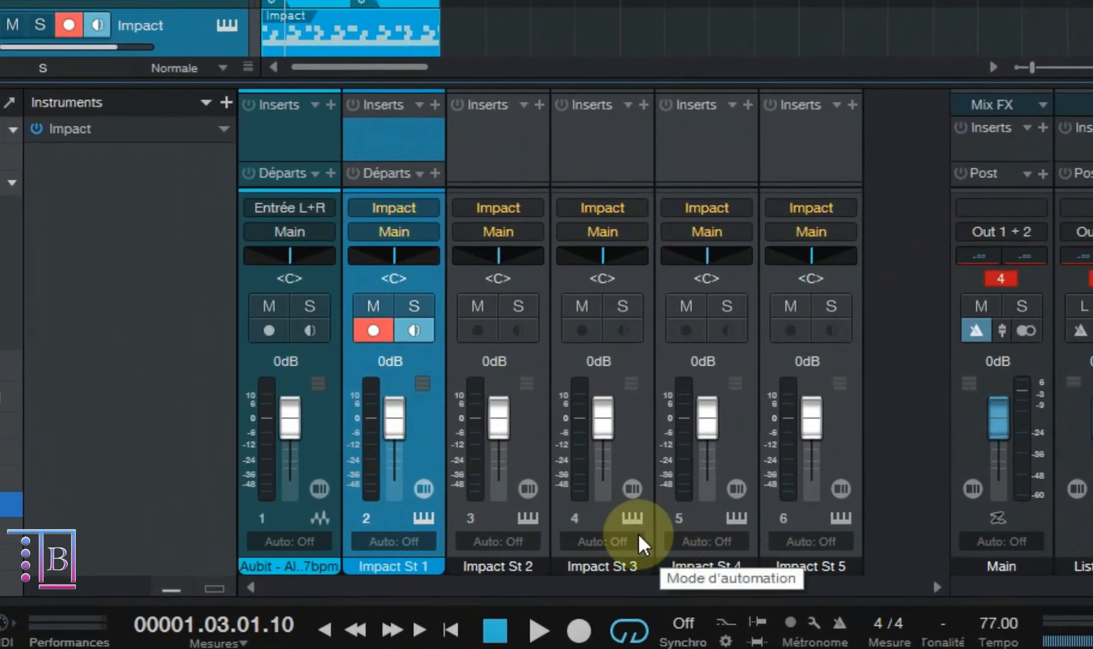
{"action": "key", "text": "space"}
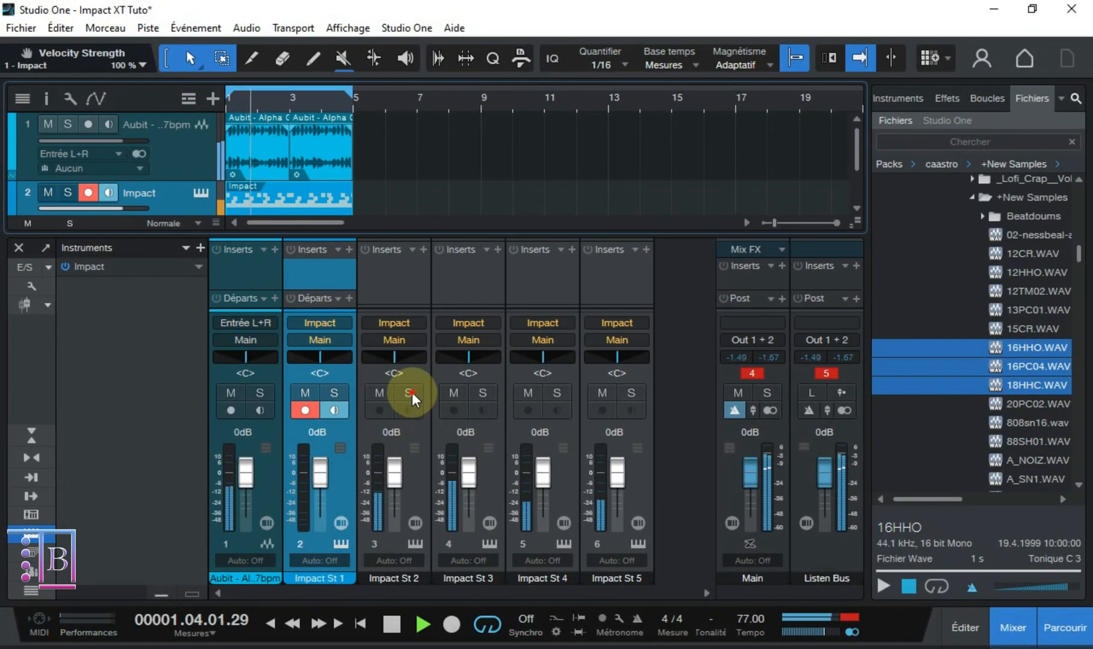
{"action": "left_click", "coordinate": [412, 392]}
{"action": "left_click", "coordinate": [412, 393]}
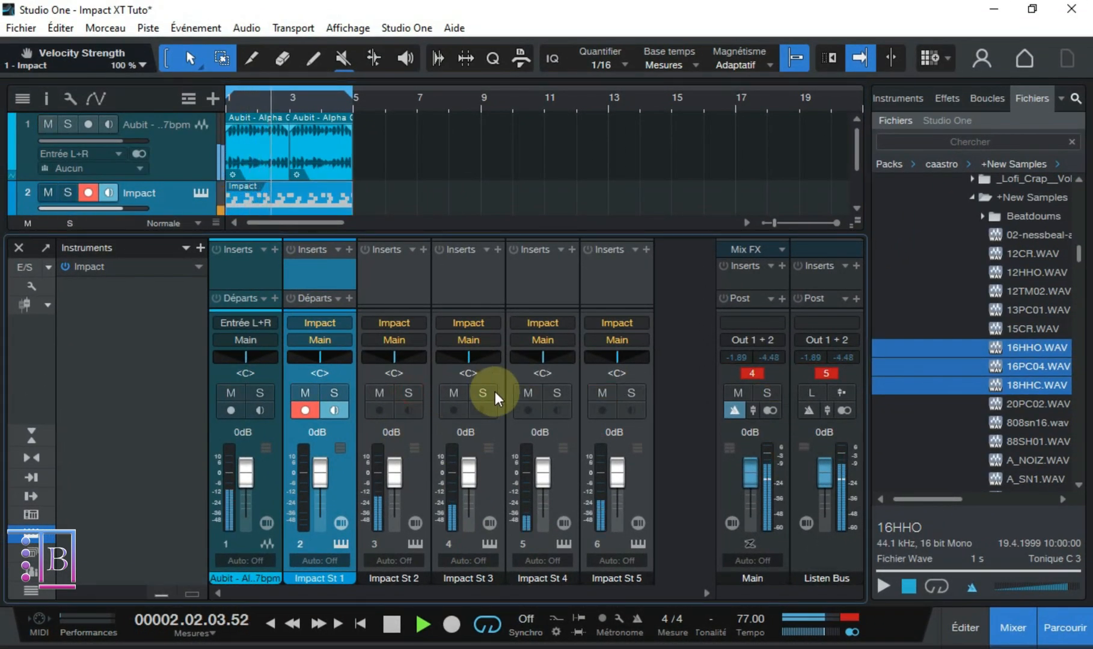
{"action": "left_click", "coordinate": [481, 394]}
{"action": "left_click", "coordinate": [479, 392]}
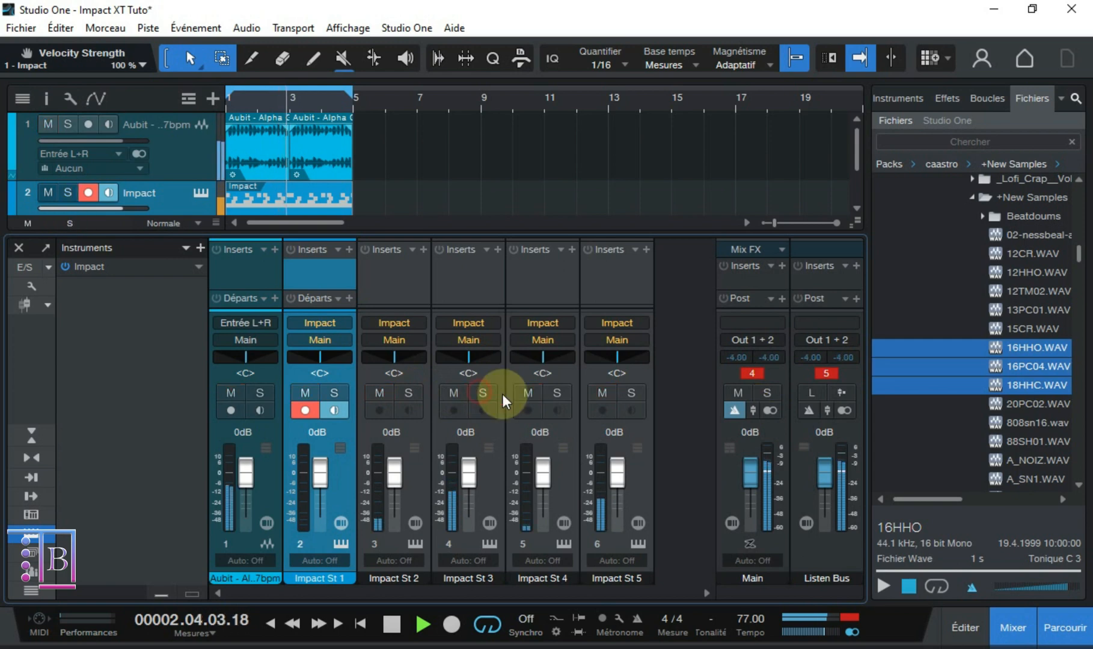
{"action": "left_click", "coordinate": [557, 394]}
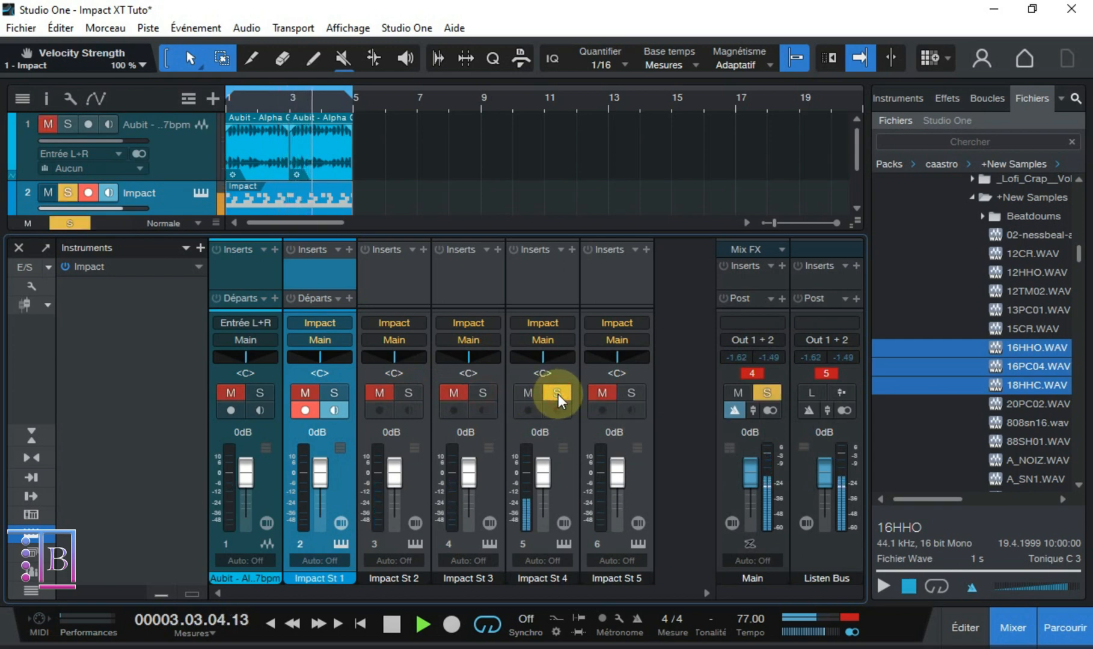
{"action": "left_click", "coordinate": [558, 394]}
{"action": "left_click", "coordinate": [629, 394]}
{"action": "left_click", "coordinate": [629, 393]}
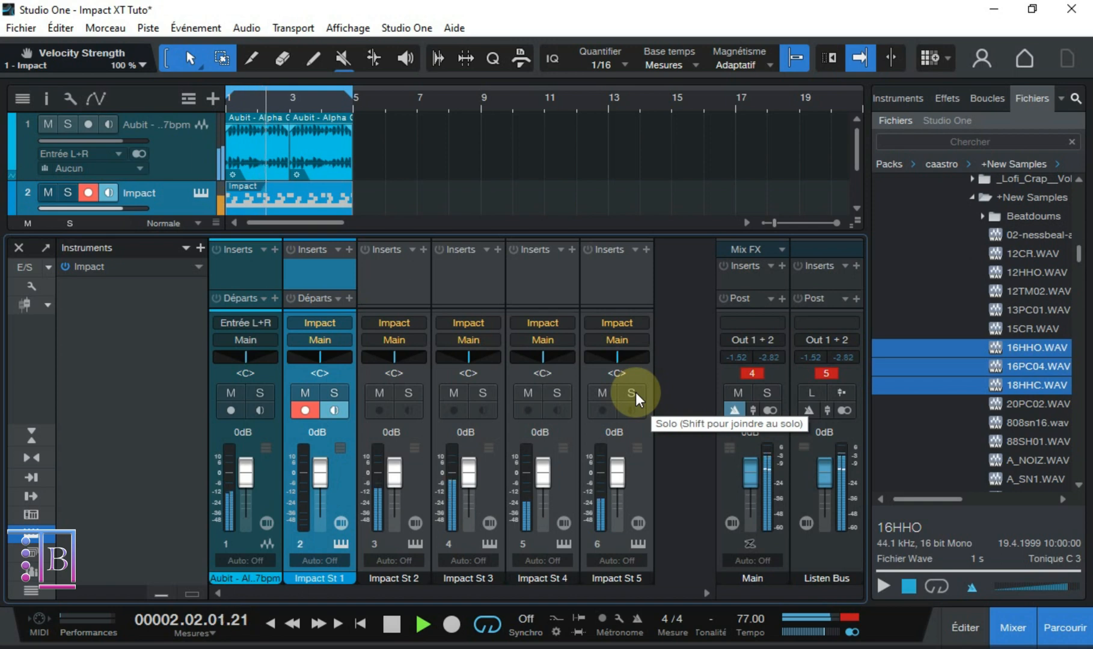
- Hide the mixer and stop playback, and reopen the Impact XT window from its track, shifting it slightly sideways
{"action": "key", "text": "F3"}
{"action": "key", "text": "space"}
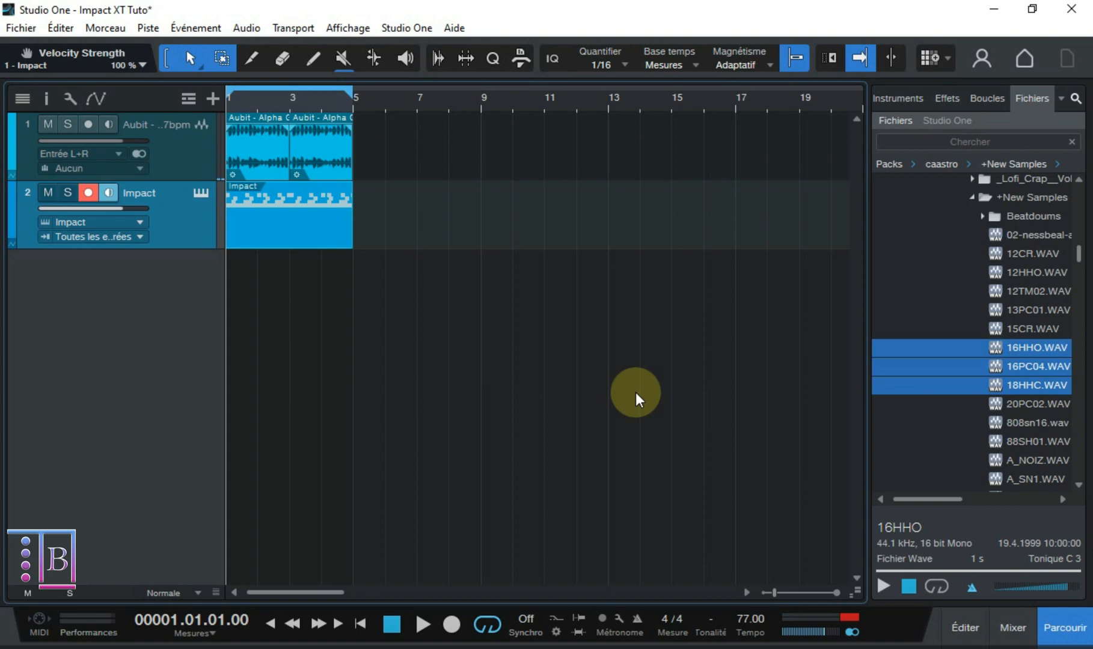
{"action": "left_click", "coordinate": [200, 193]}
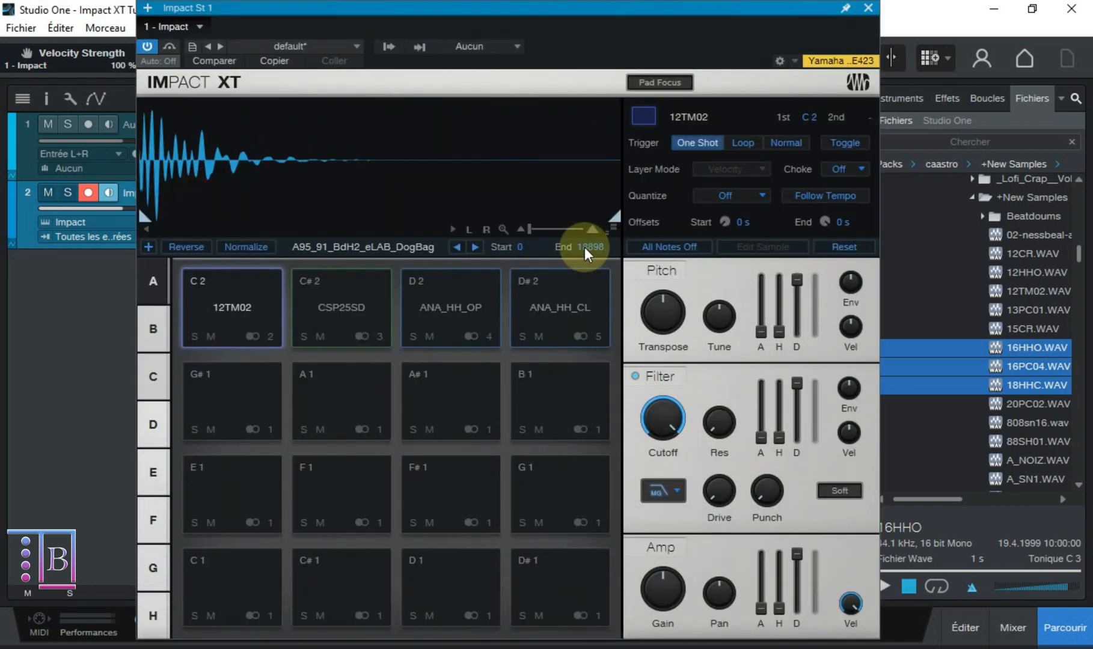
{"action": "left_click_drag", "start_coordinate": [530, 10], "coordinate": [577, 13]}
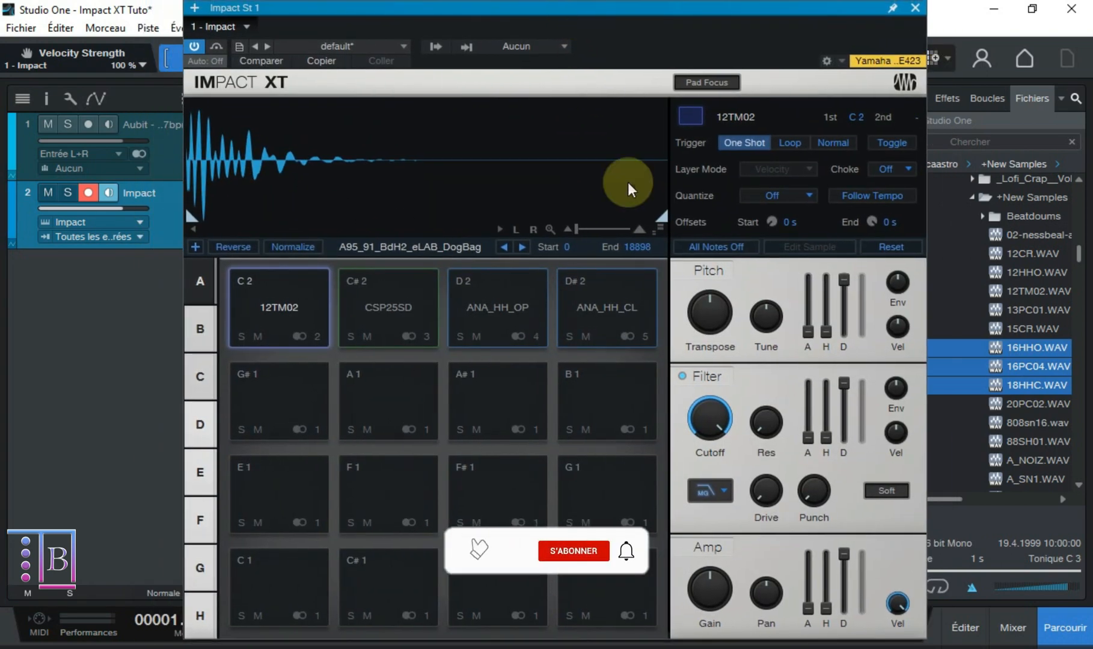